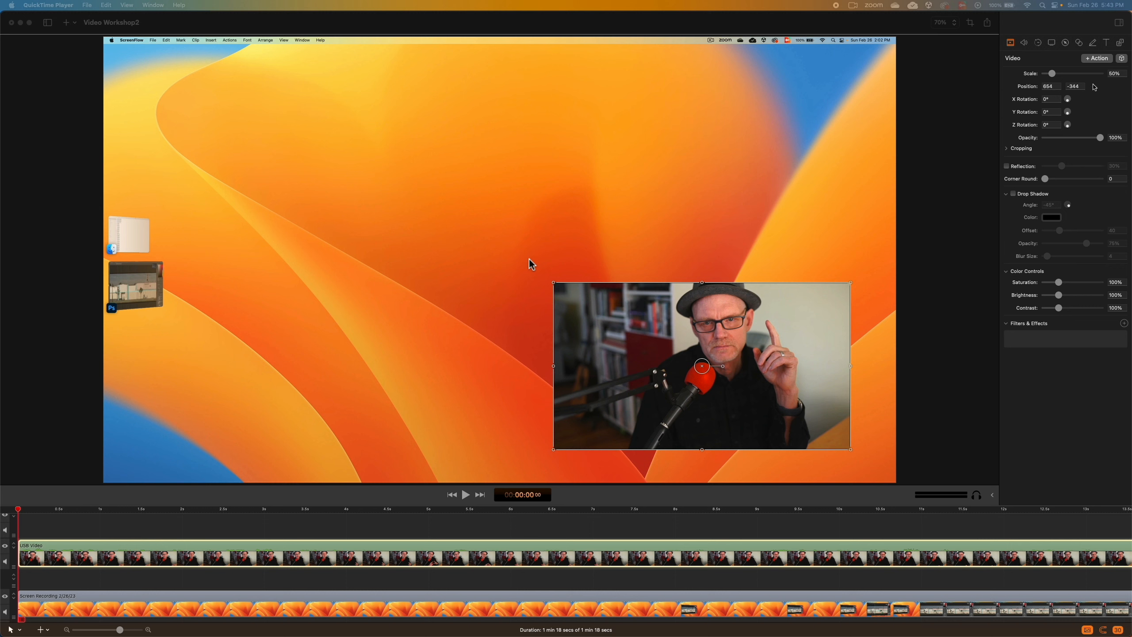
Show the project's media library and open the setup for a new recording
click(1120, 43)
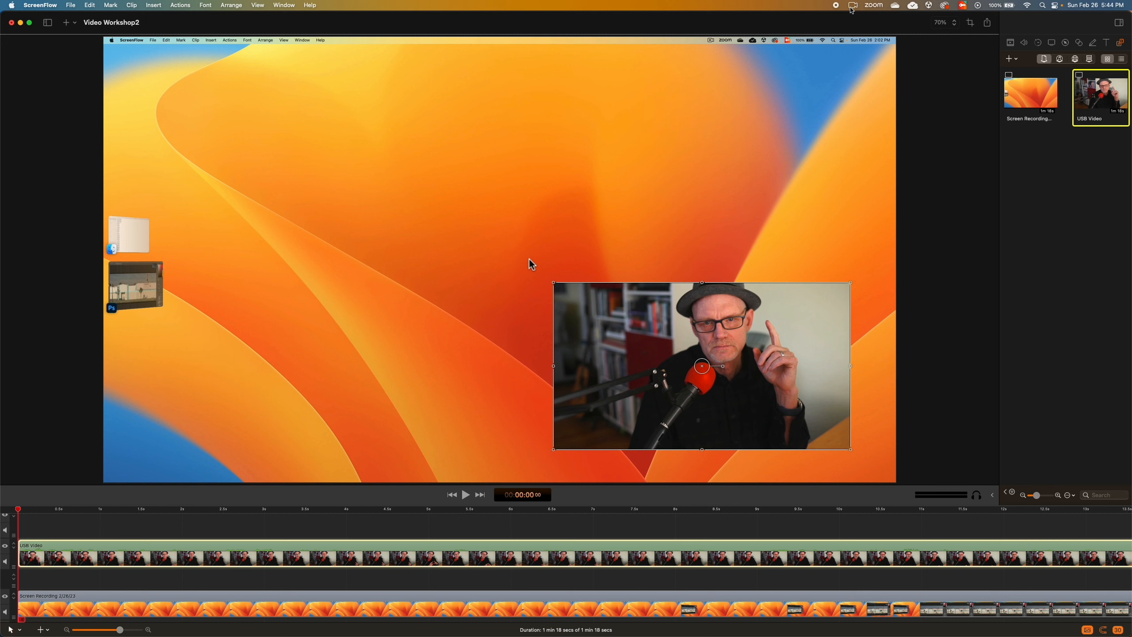
click(854, 6)
click(898, 52)
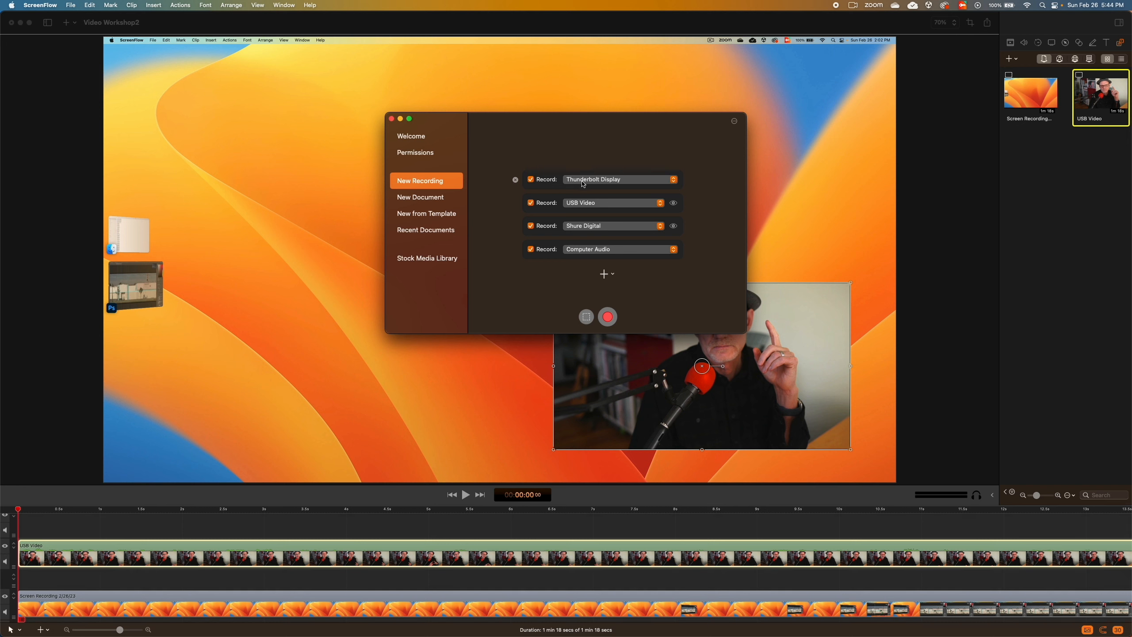
Review the available display, camera and microphone sources for a new recording and close the setup without recording
click(617, 182)
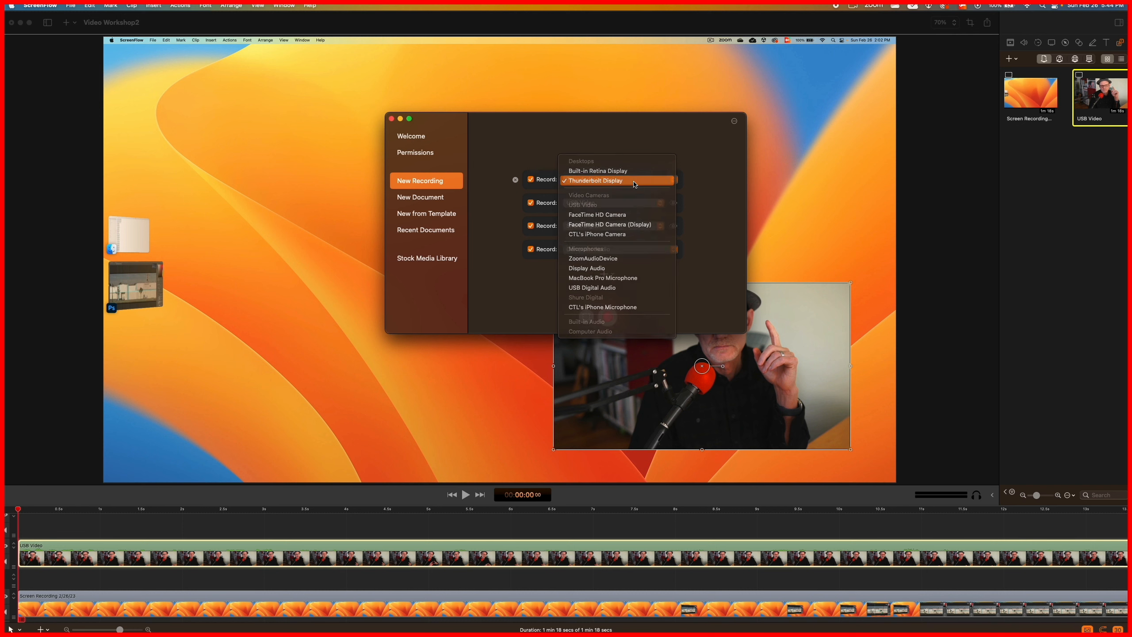
click(634, 183)
click(612, 205)
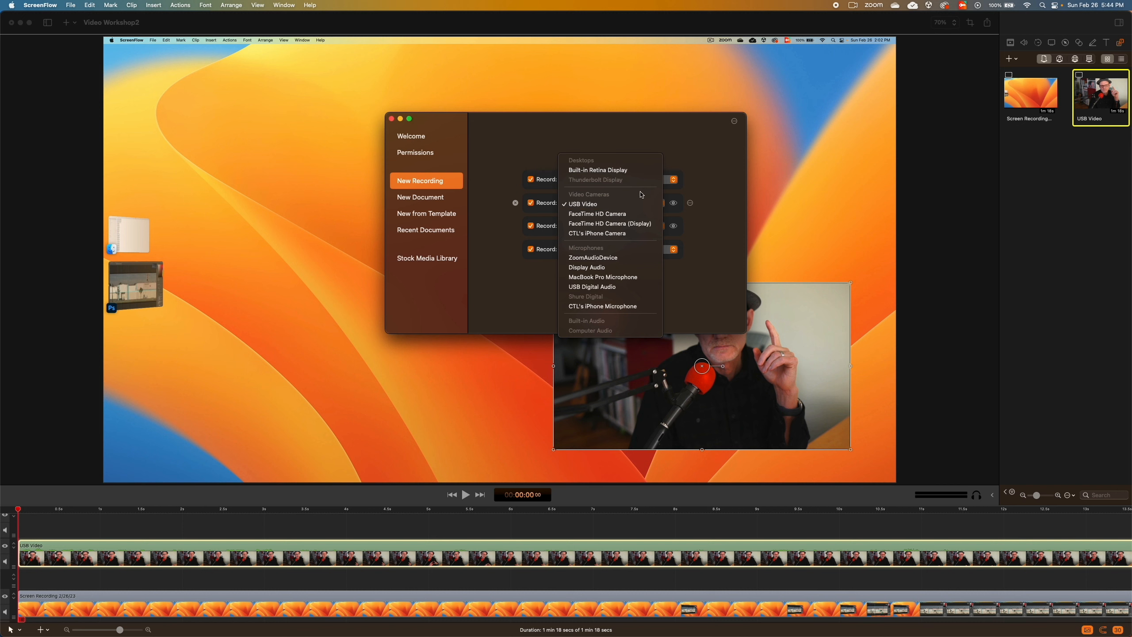
click(733, 194)
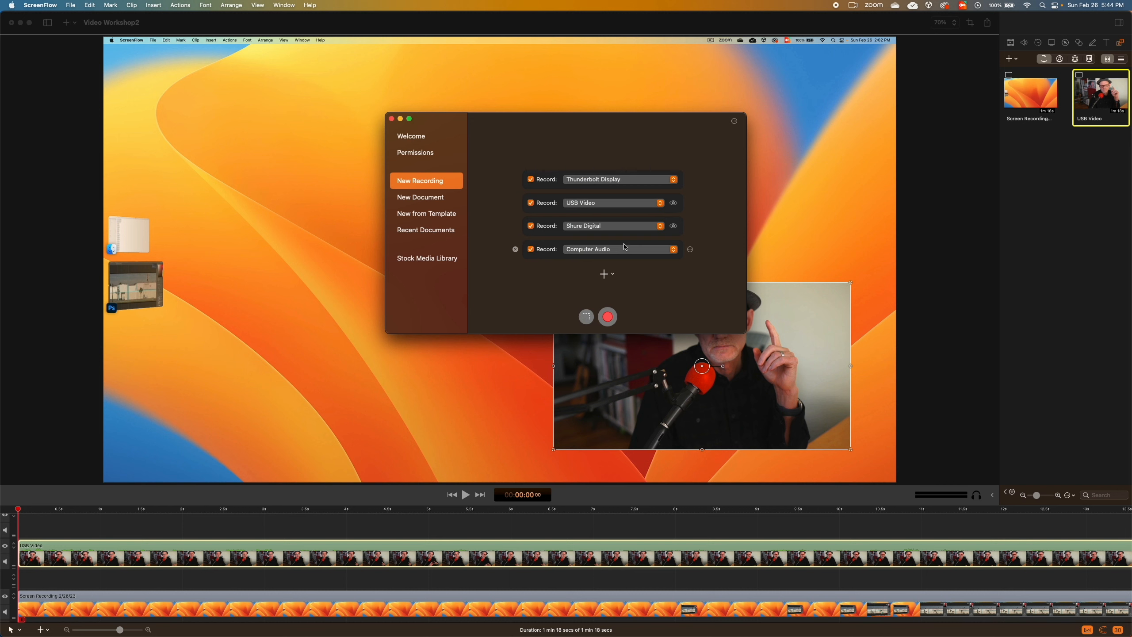
click(608, 226)
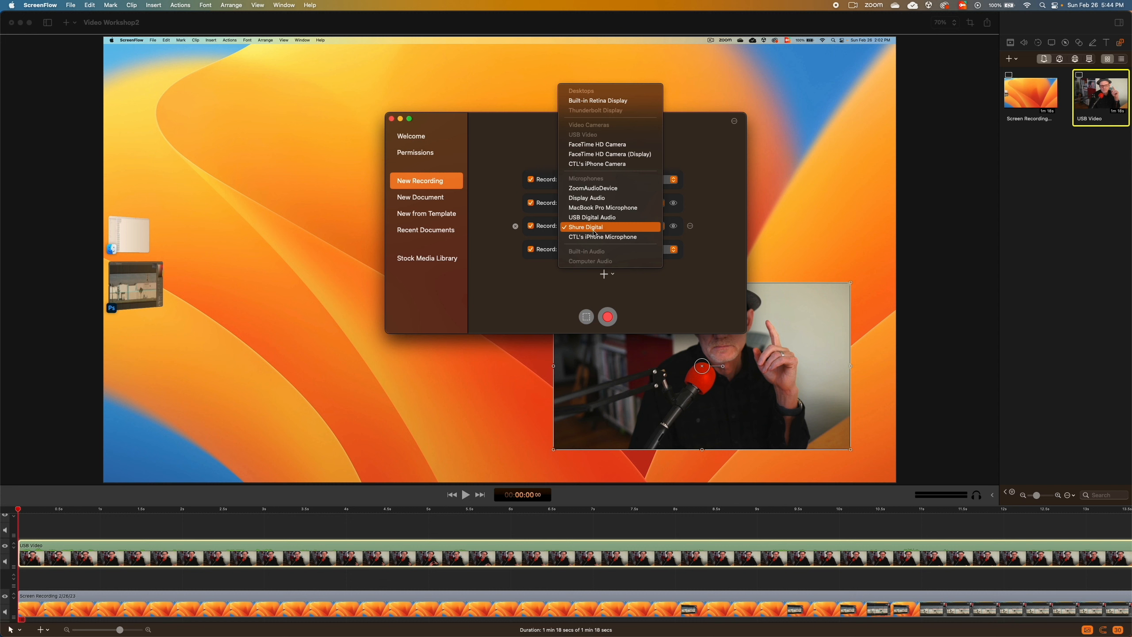
click(594, 228)
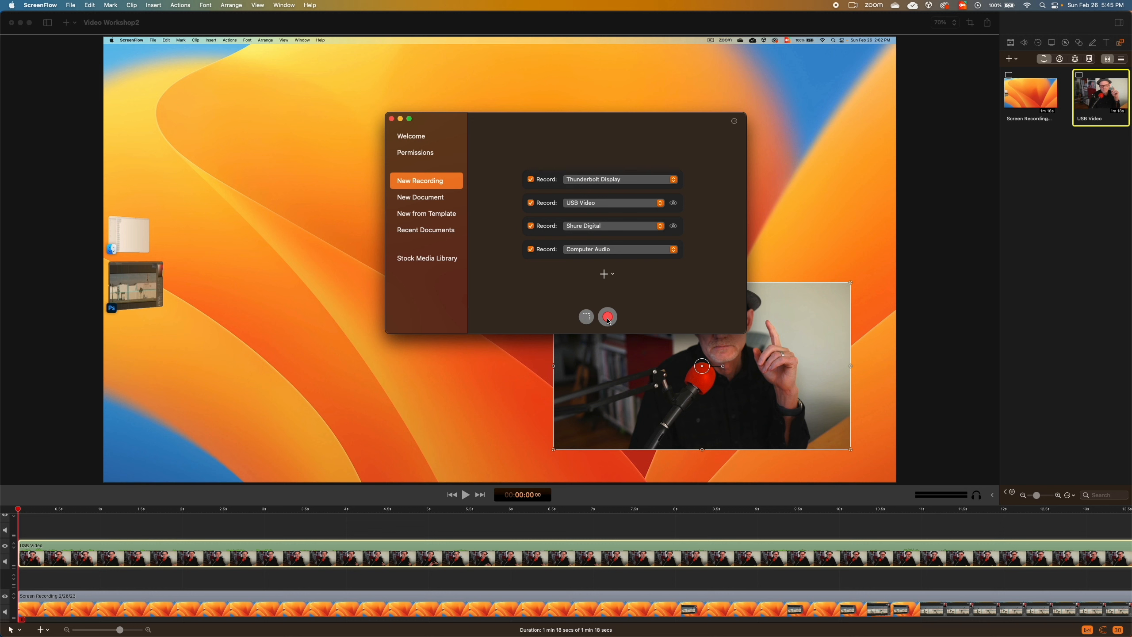
click(392, 119)
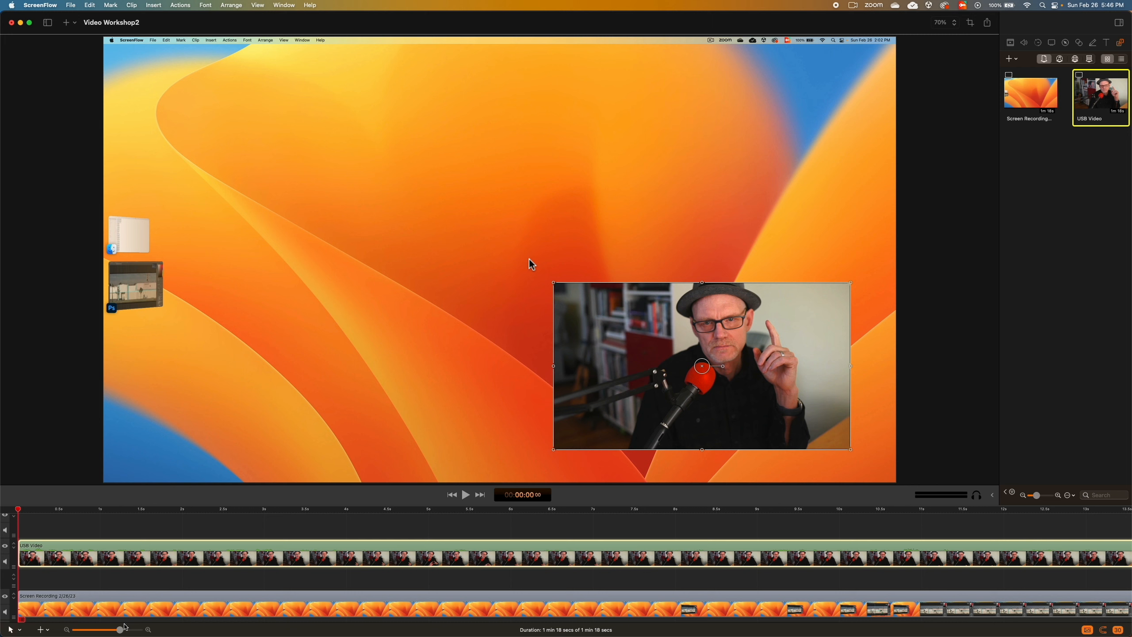
Fit the clips in the timeline, select each video clip in turn, and nudge the screen recording about 3 px down on the canvas
drag(125, 626, 107, 630)
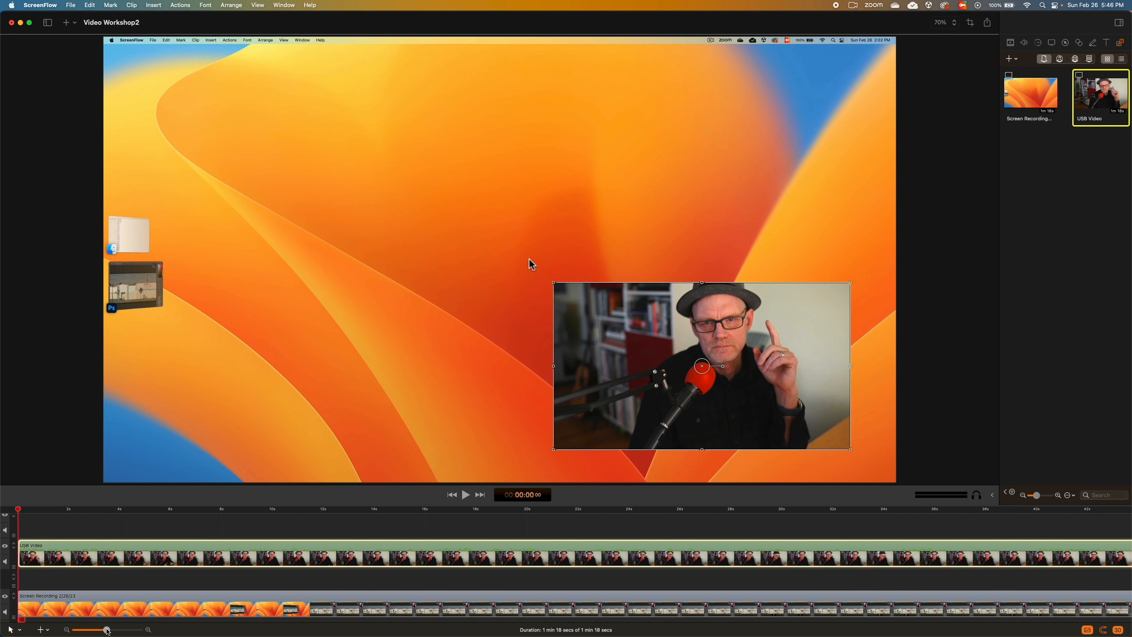
drag(107, 630, 100, 630)
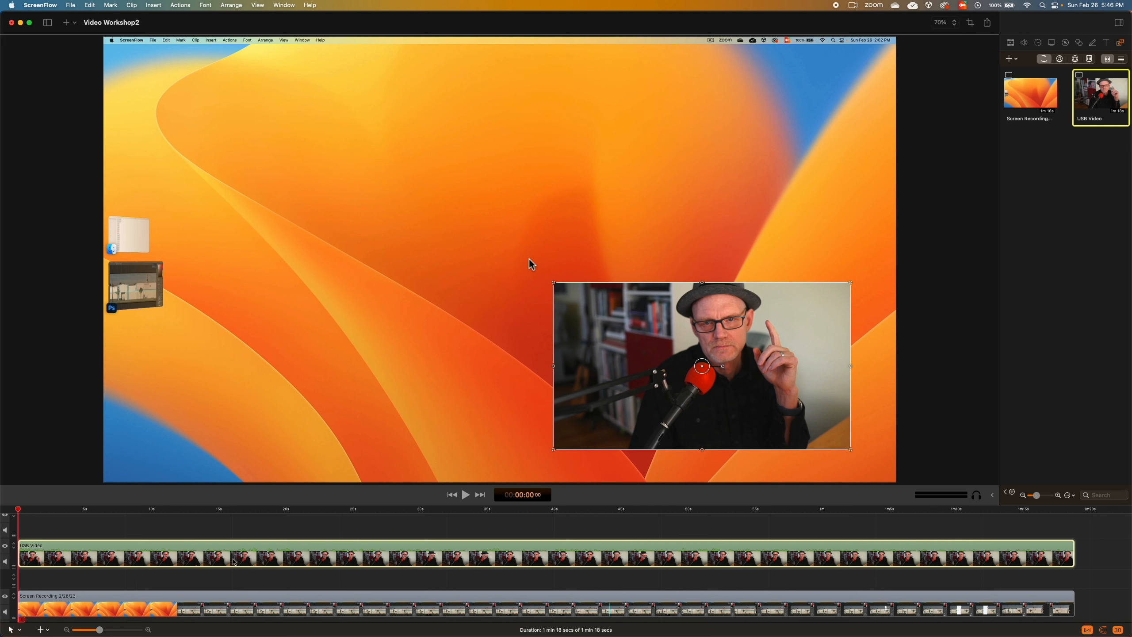
click(234, 561)
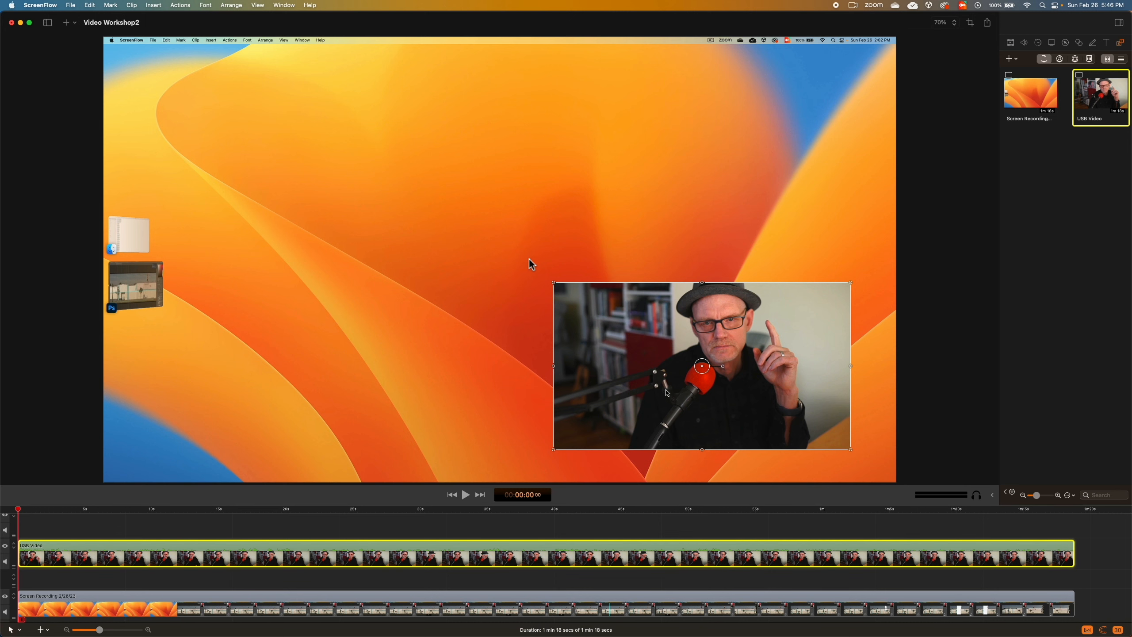
click(222, 610)
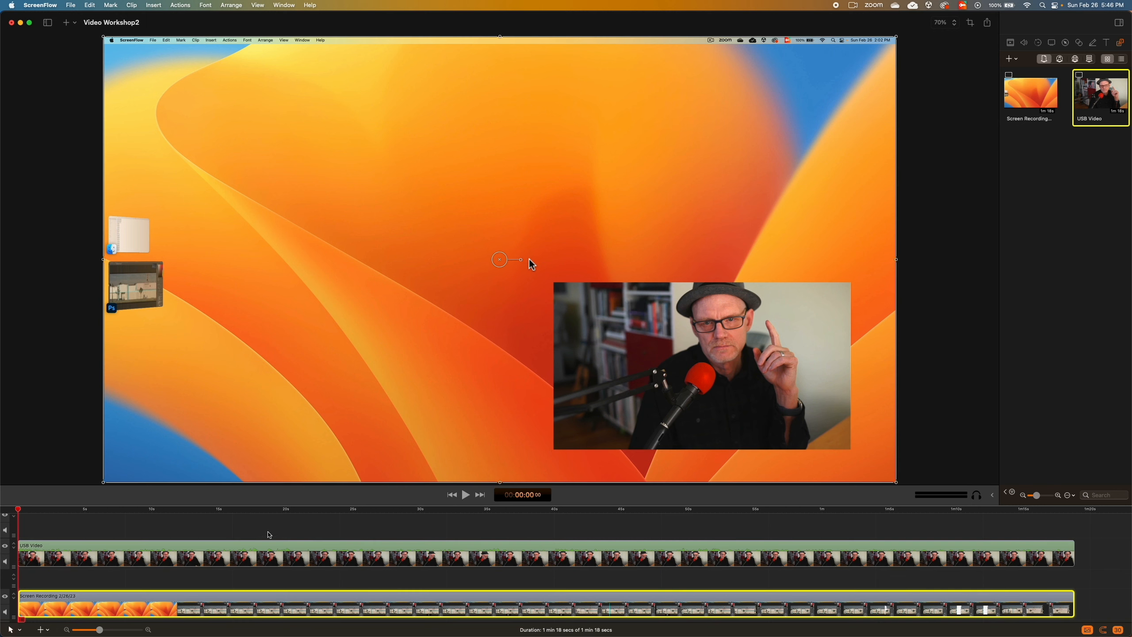
click(272, 555)
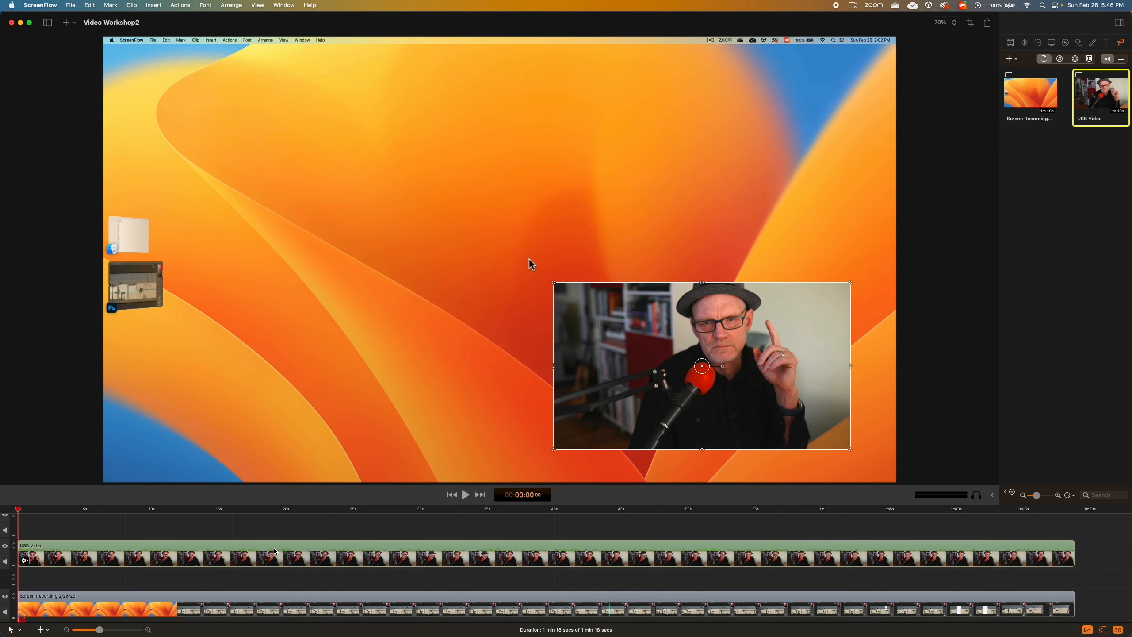
click(350, 606)
drag(303, 397, 291, 373)
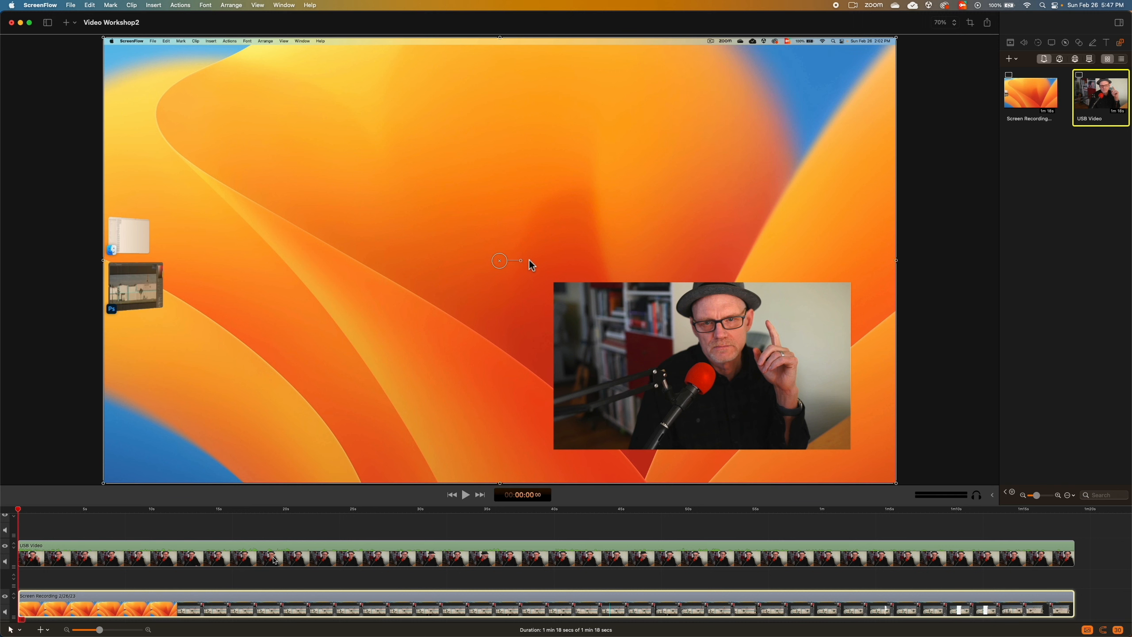
Detach the audio from the USB Video clip
click(281, 555)
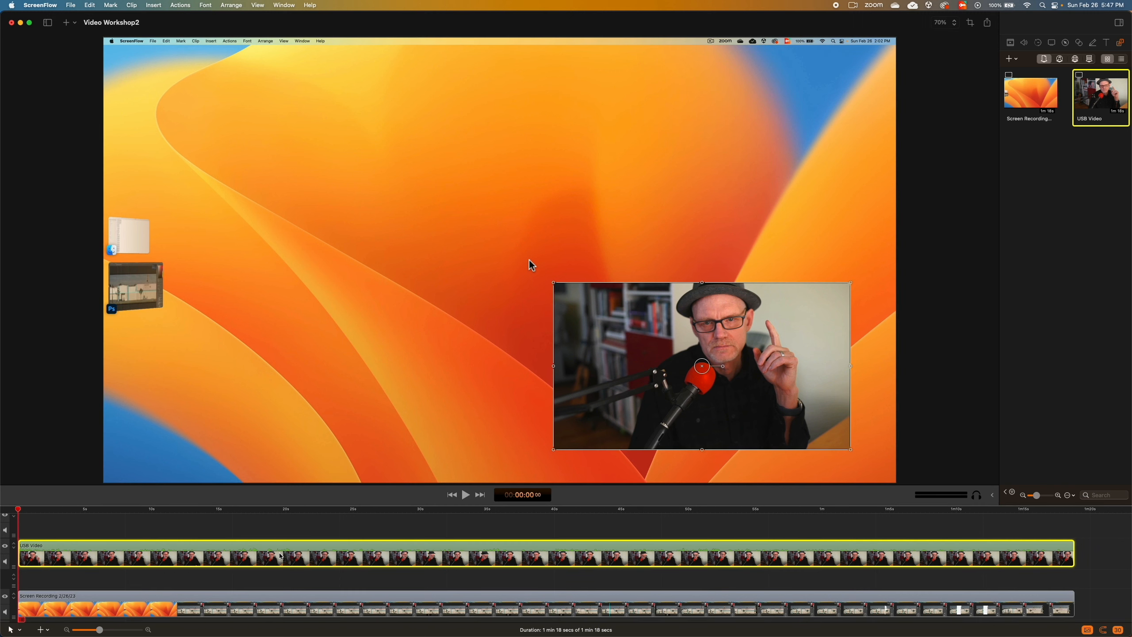
right_click(282, 555)
mouse_move(357, 428)
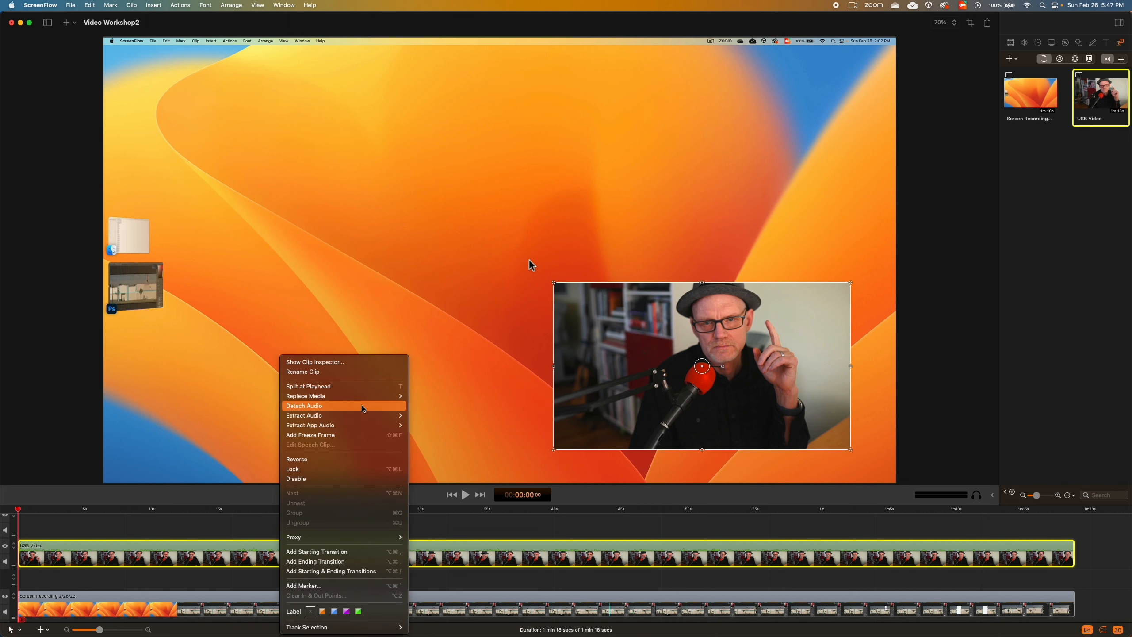
click(362, 407)
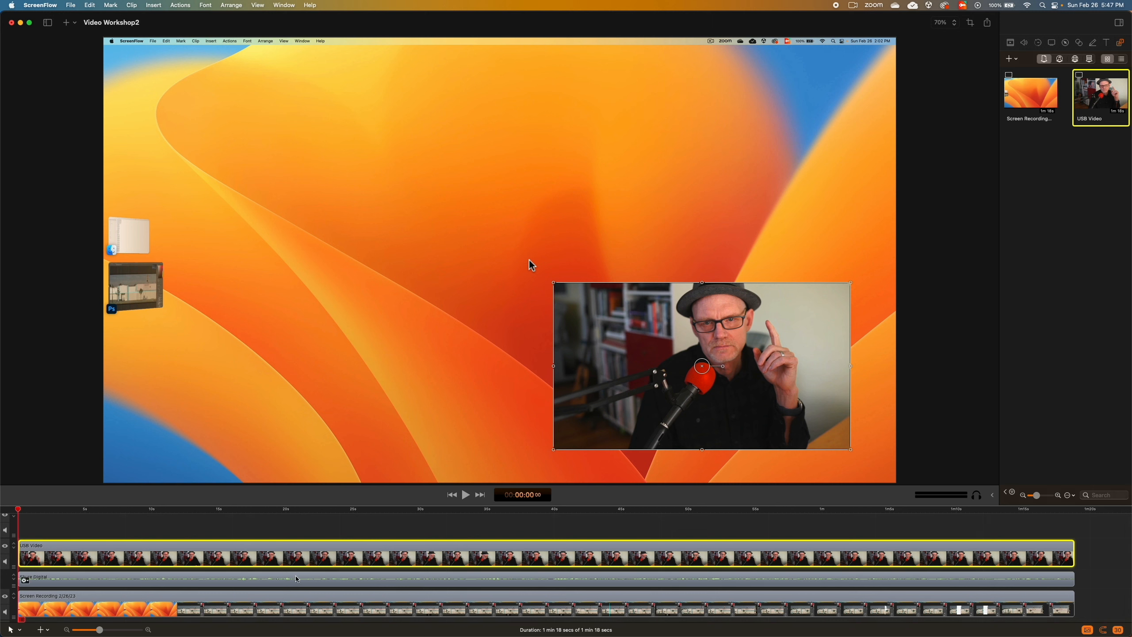
Shift the detached Shure Digital audio clip slightly forward in time so it starts just after the video clips
click(339, 583)
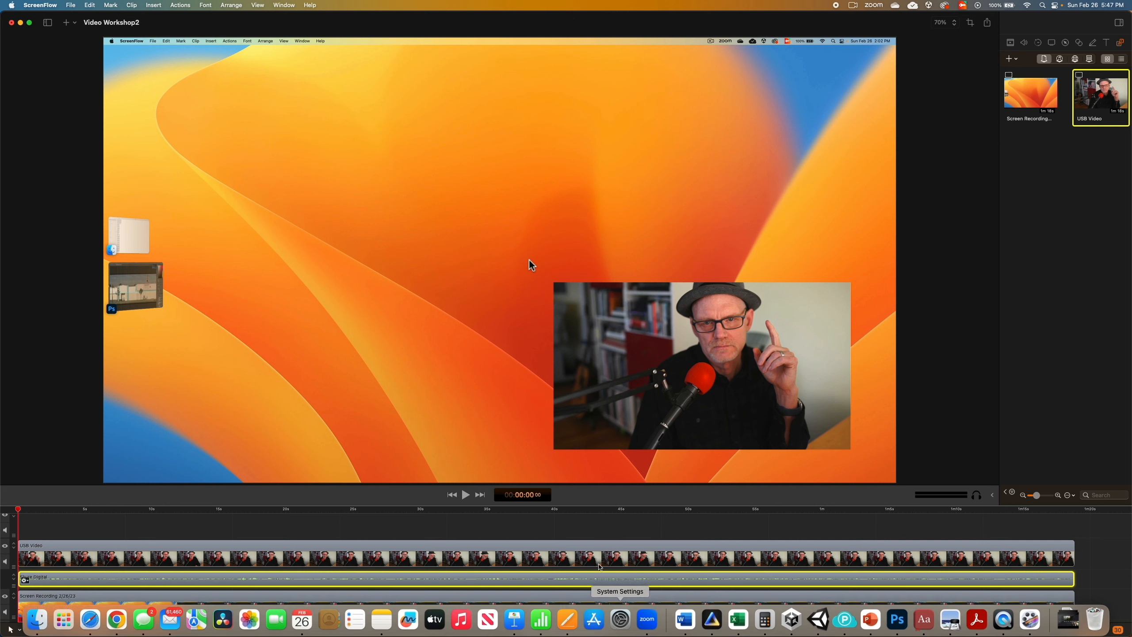
click(116, 629)
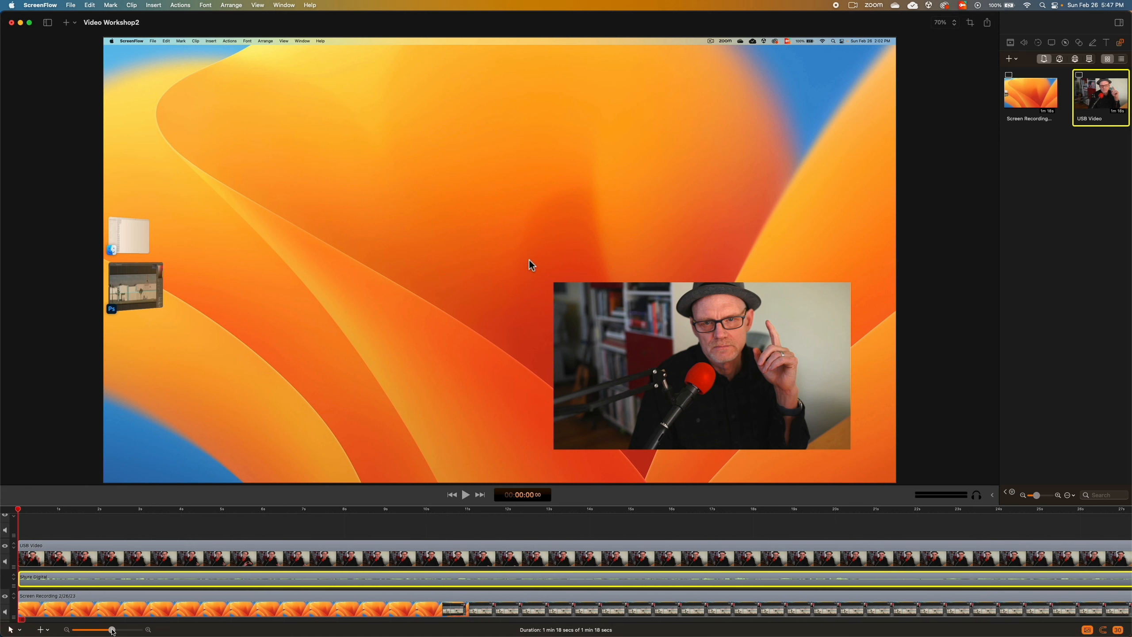
scroll(732, 583, right, 10)
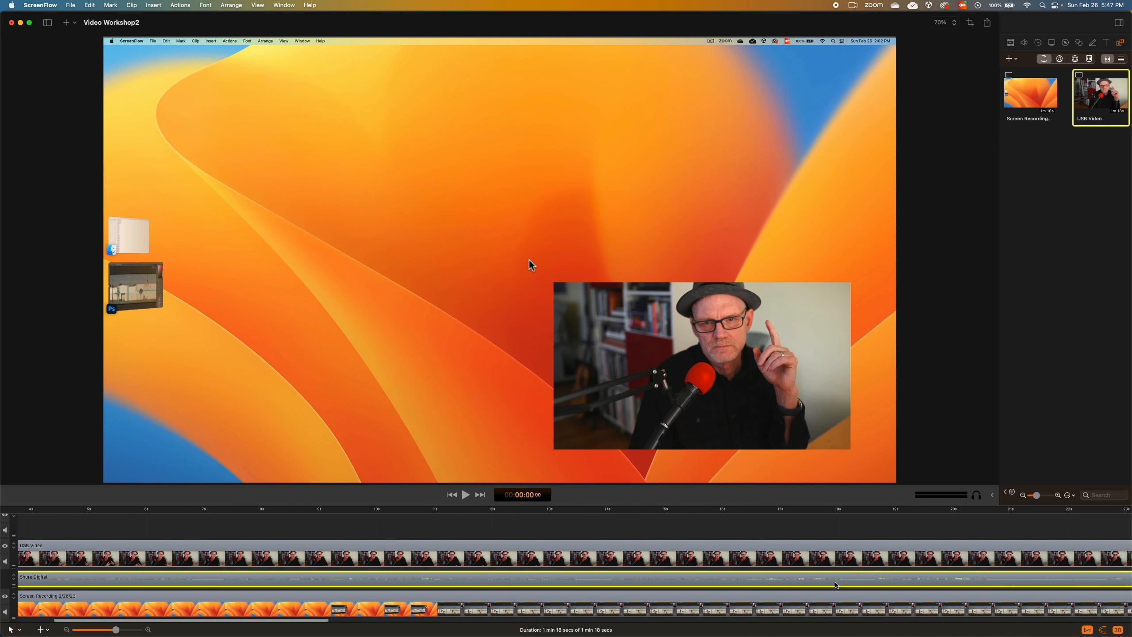
scroll(789, 582, right, 3)
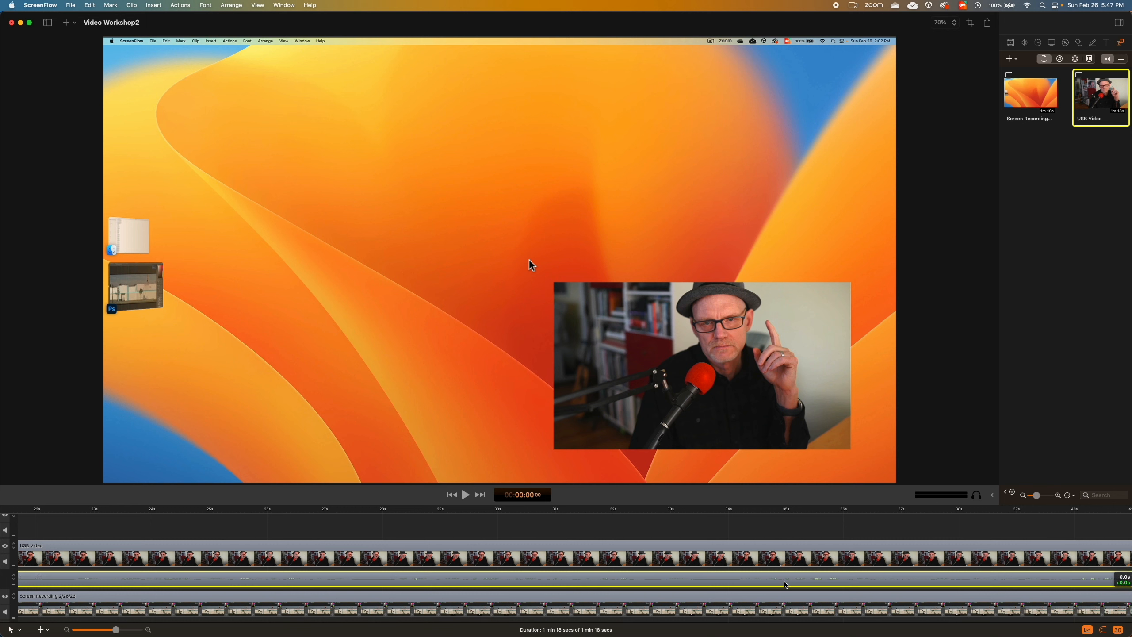
drag(785, 584, 799, 582)
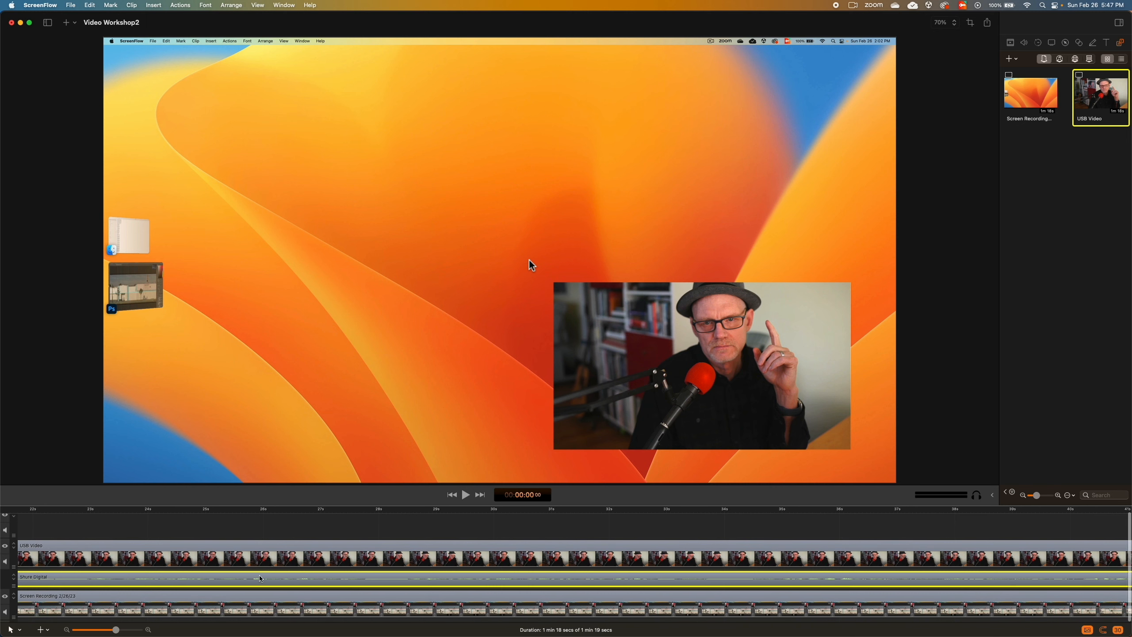
drag(116, 629, 102, 629)
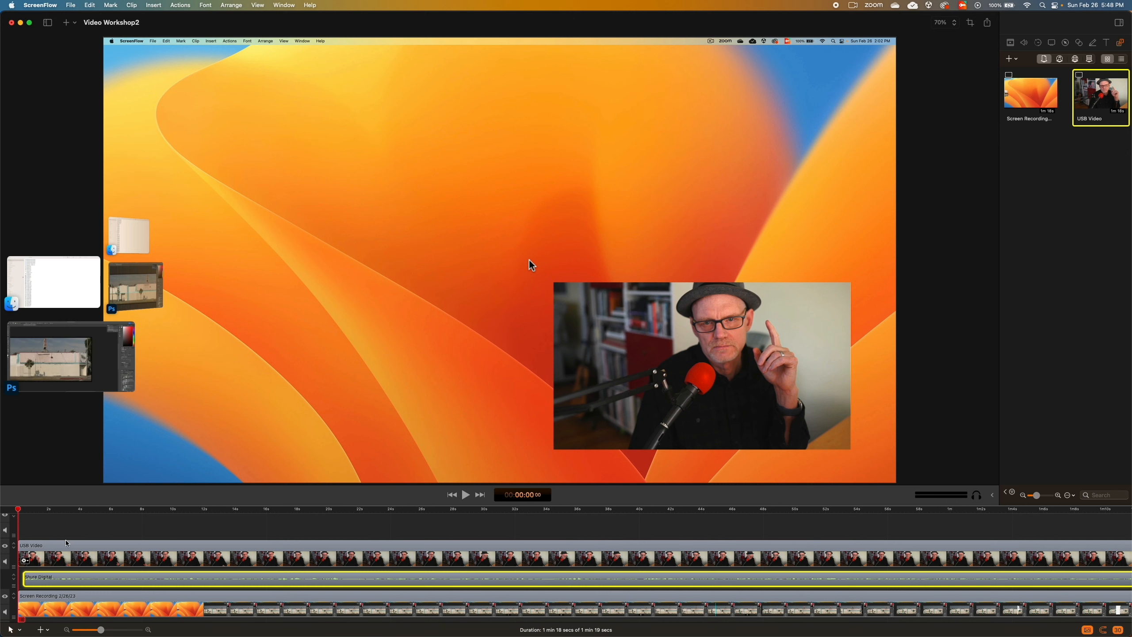
Scrub the opening seconds and examine the video and screen recording properties of the two video clips, with the playhead back at the start
click(67, 510)
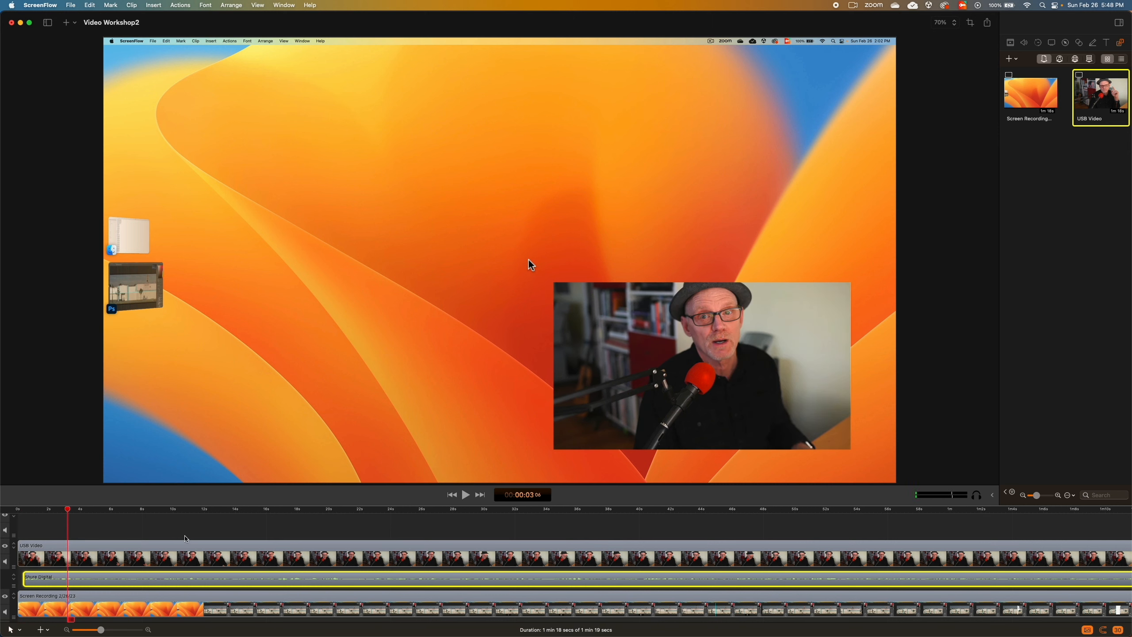
drag(98, 514, 75, 519)
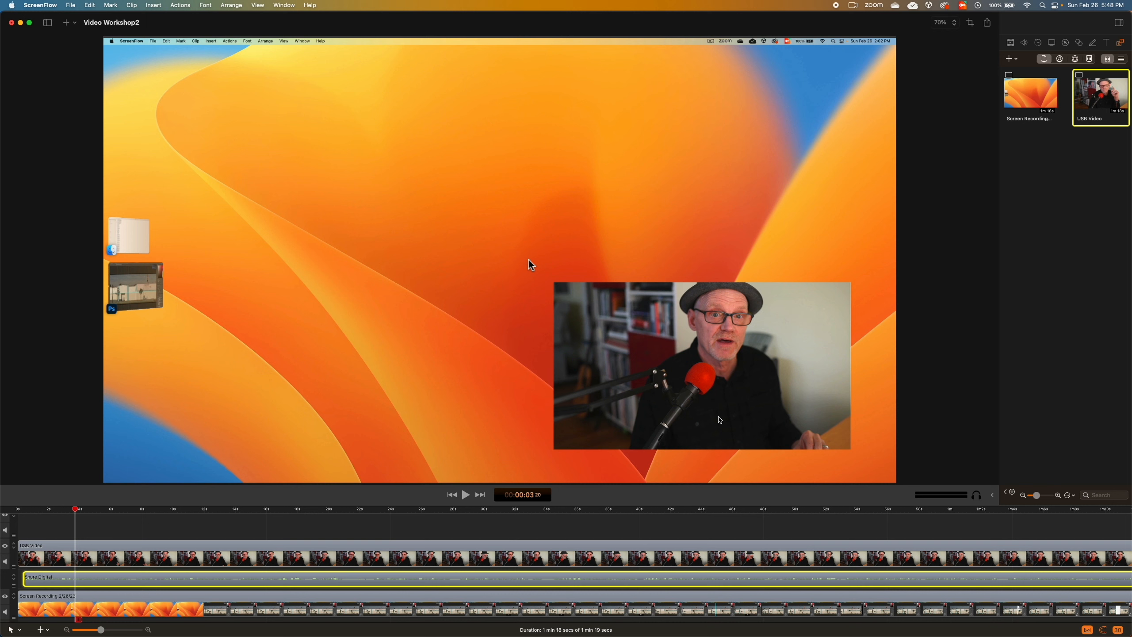
click(109, 556)
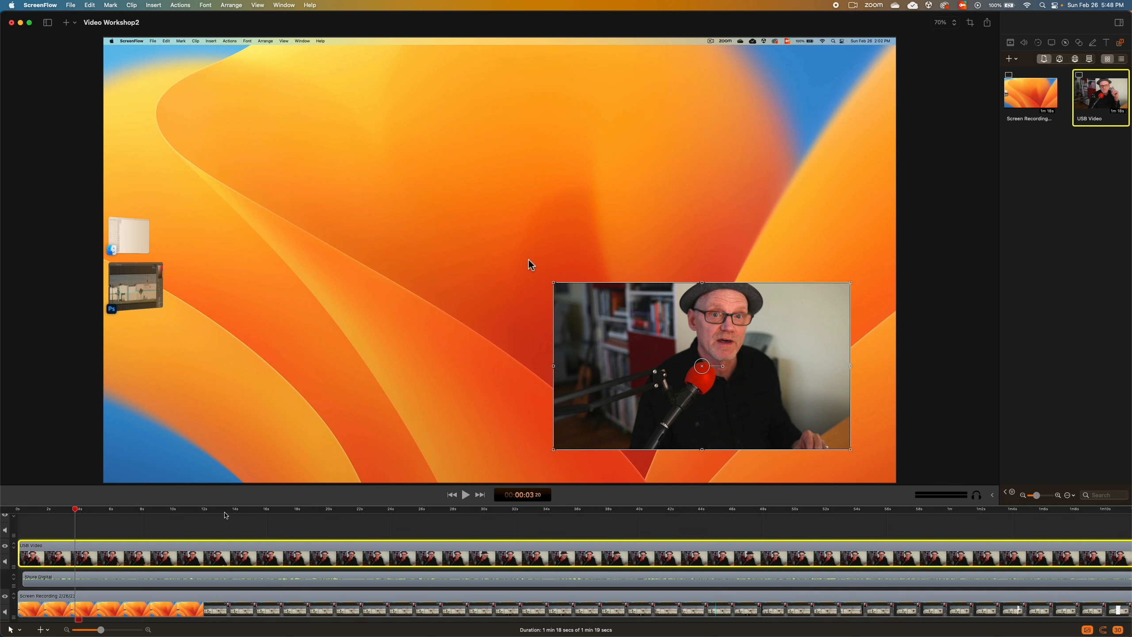
click(1010, 43)
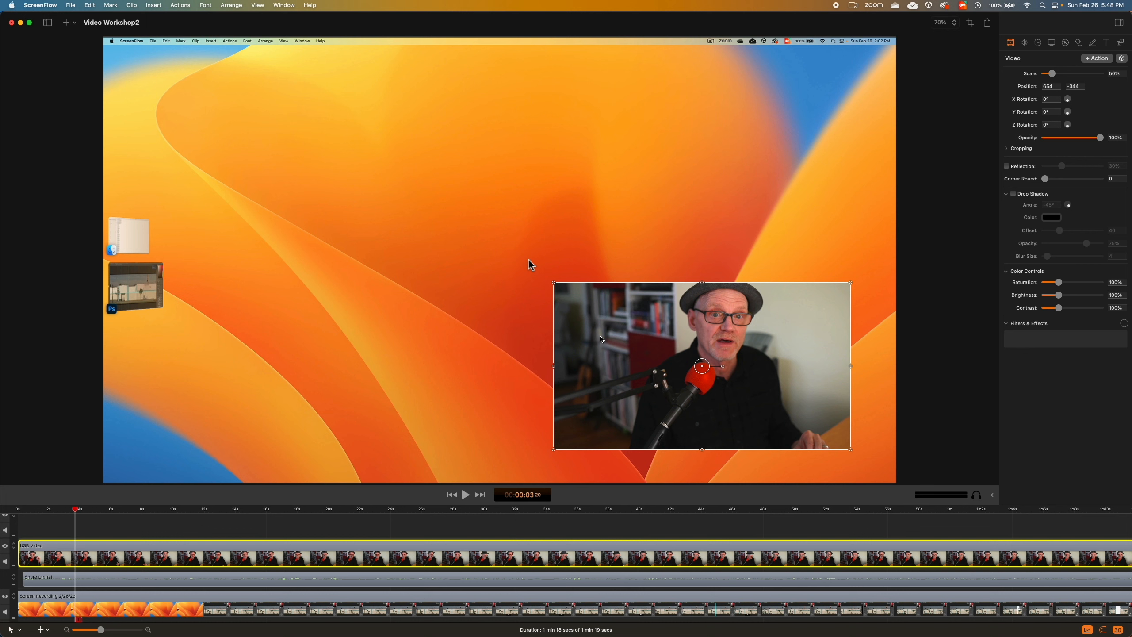
drag(77, 511, 17, 511)
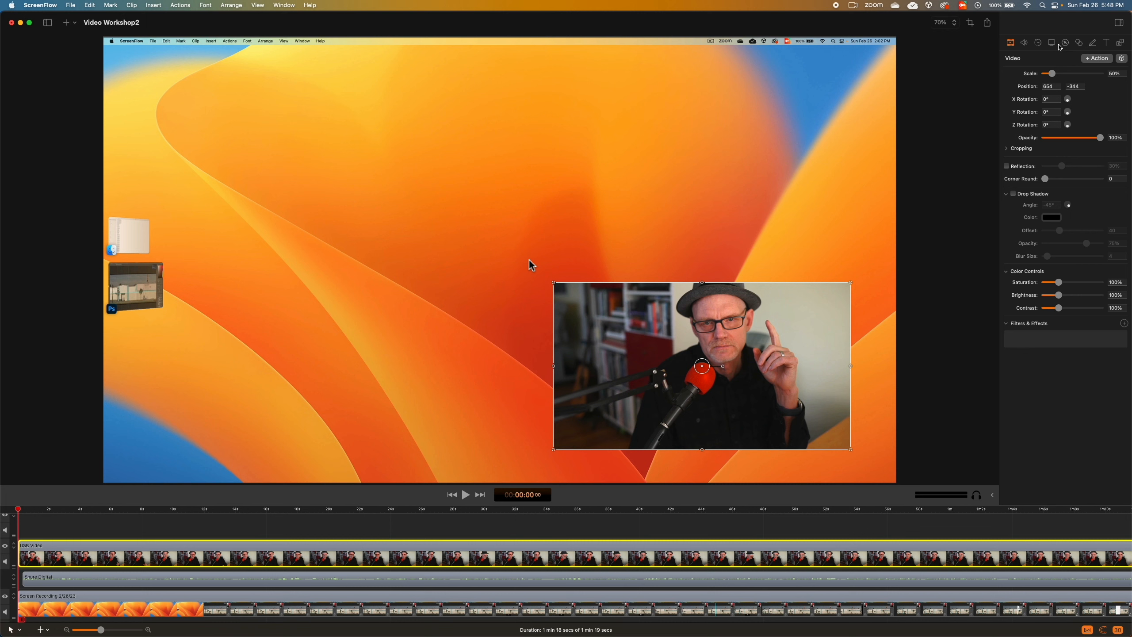
click(1053, 45)
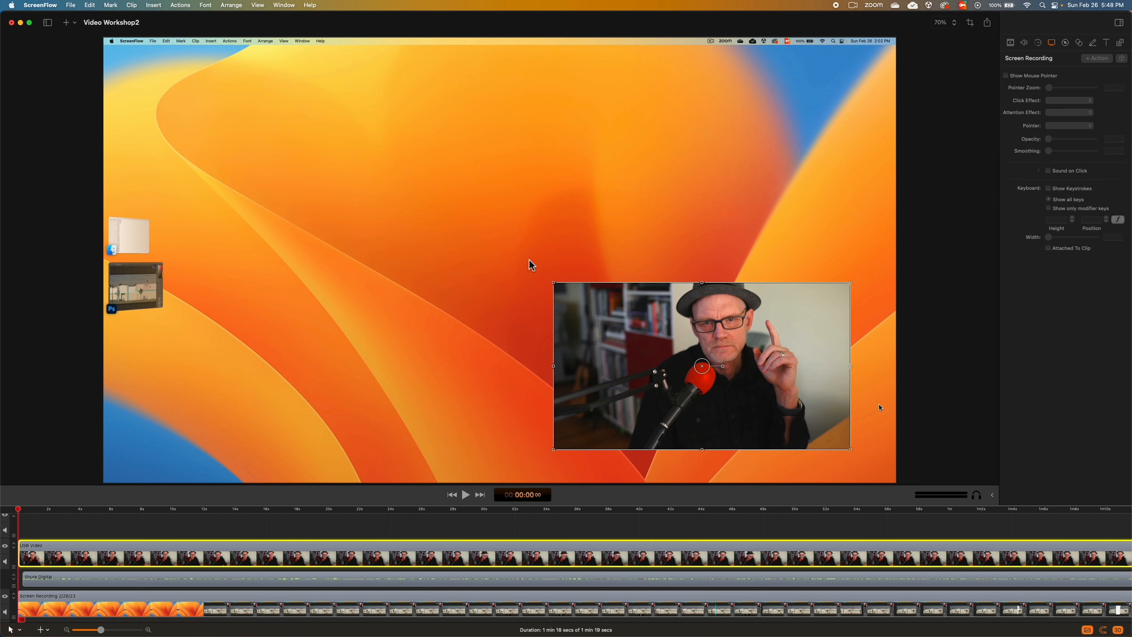
click(946, 611)
click(1011, 44)
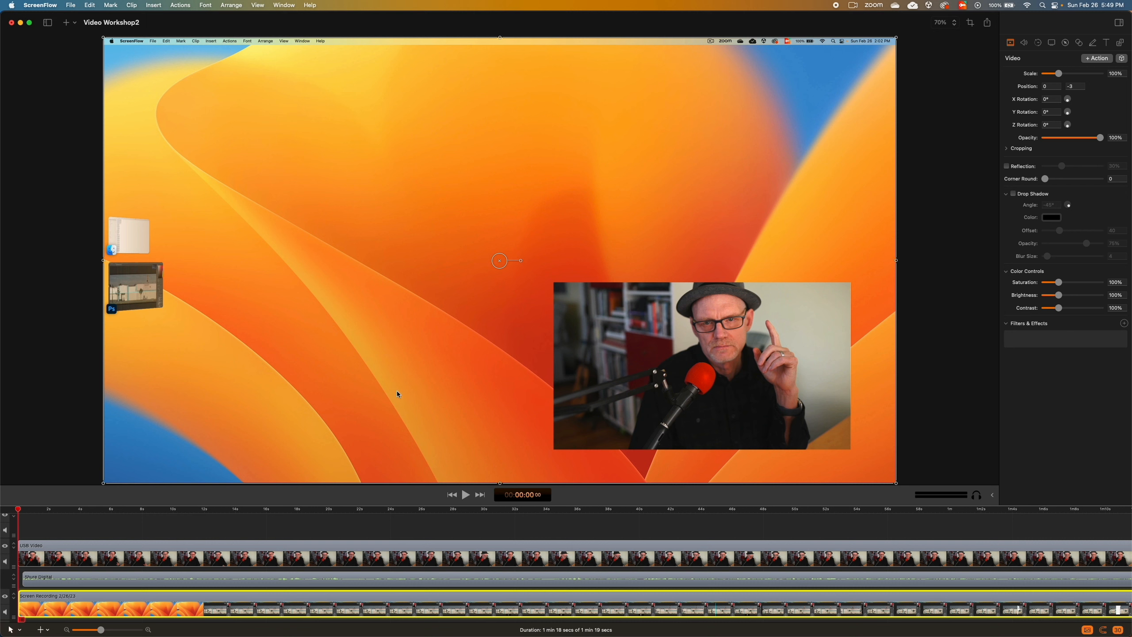
Enlarge the USB Video clip on the canvas to 100% scale and place it at about position 184, -83
click(475, 549)
drag(554, 282, 174, 165)
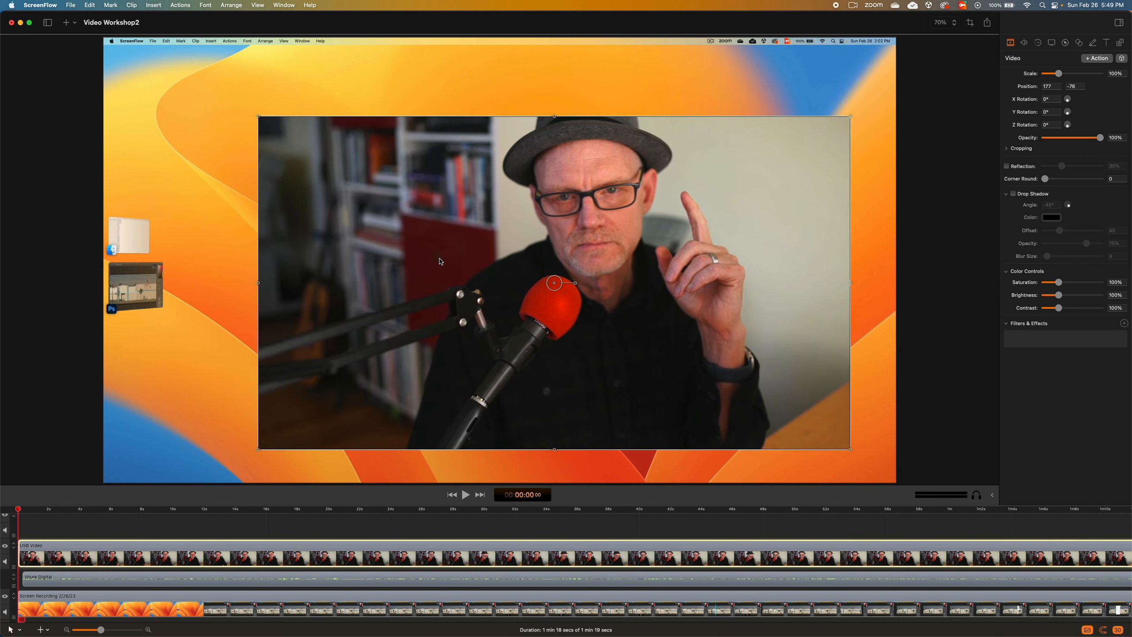
drag(441, 261, 443, 263)
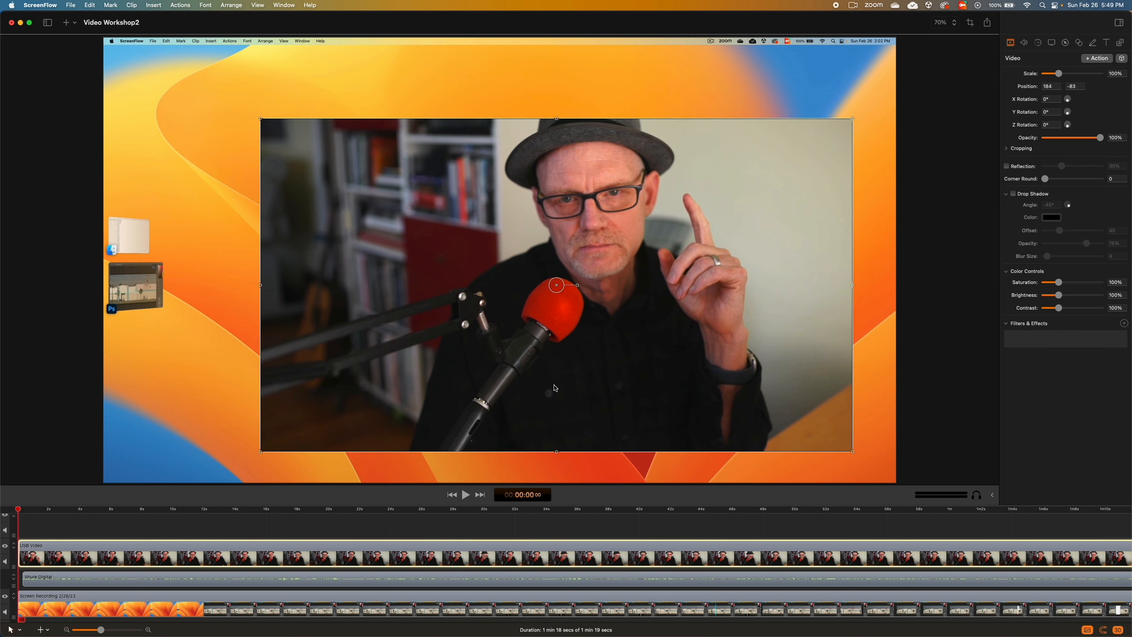
Add a video action to the USB Video clip, positioned where it ends at about 9 seconds 19 frames
click(119, 517)
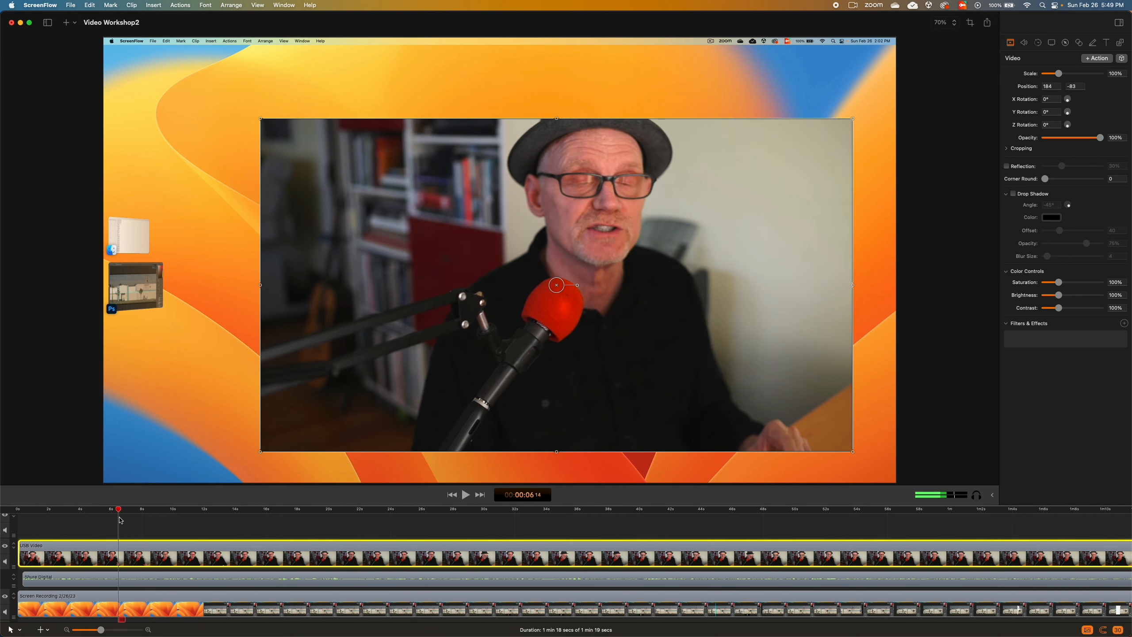
drag(120, 519, 168, 521)
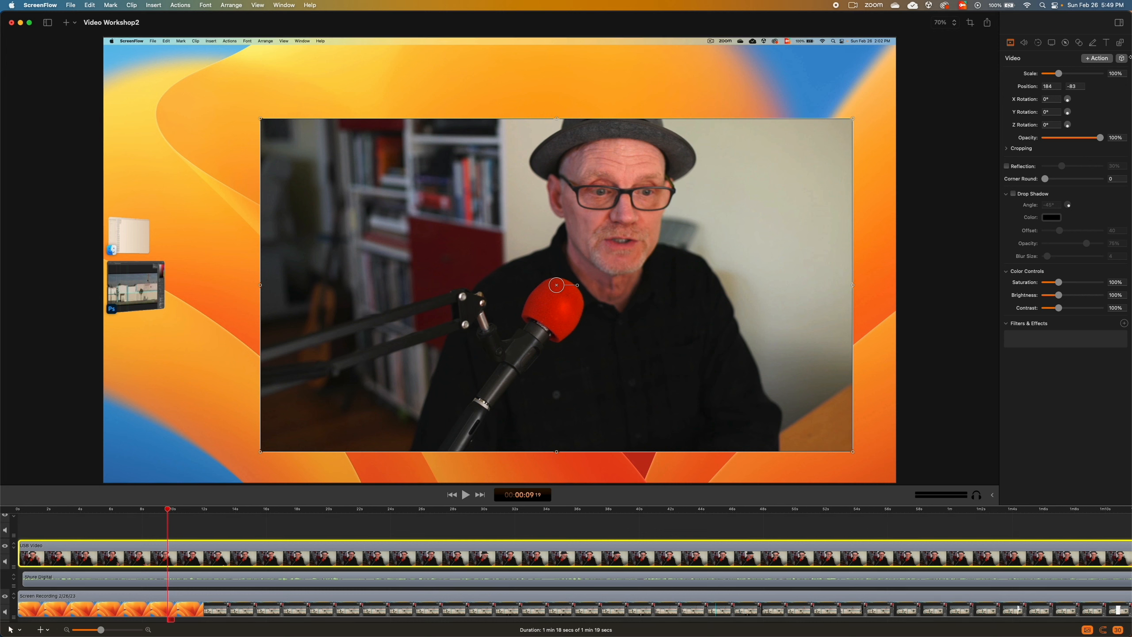
click(1100, 60)
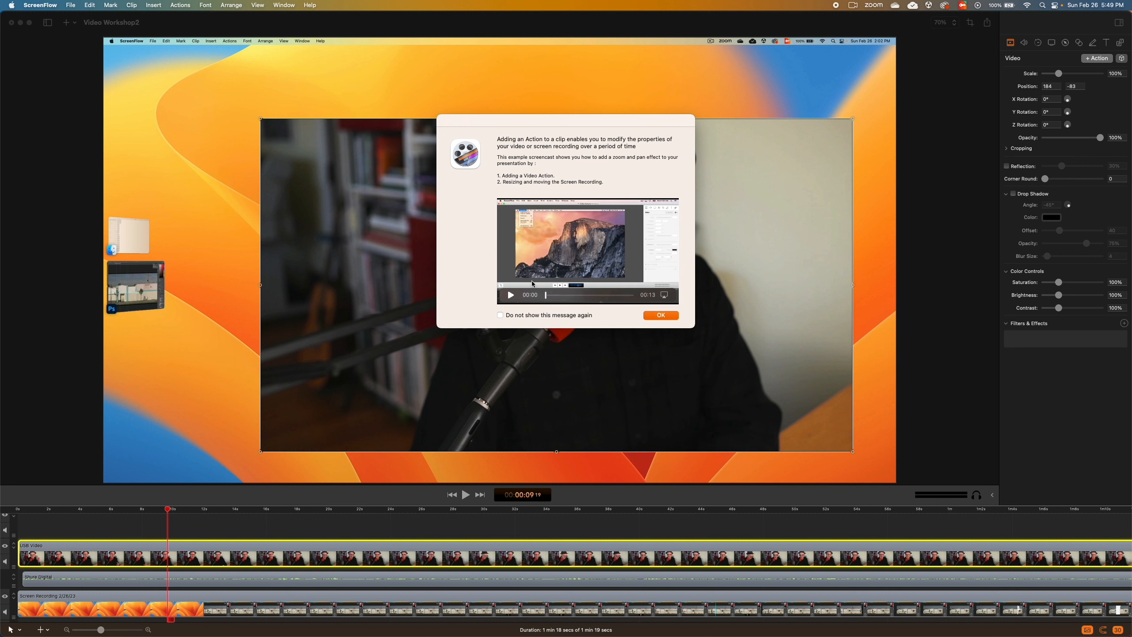
click(666, 315)
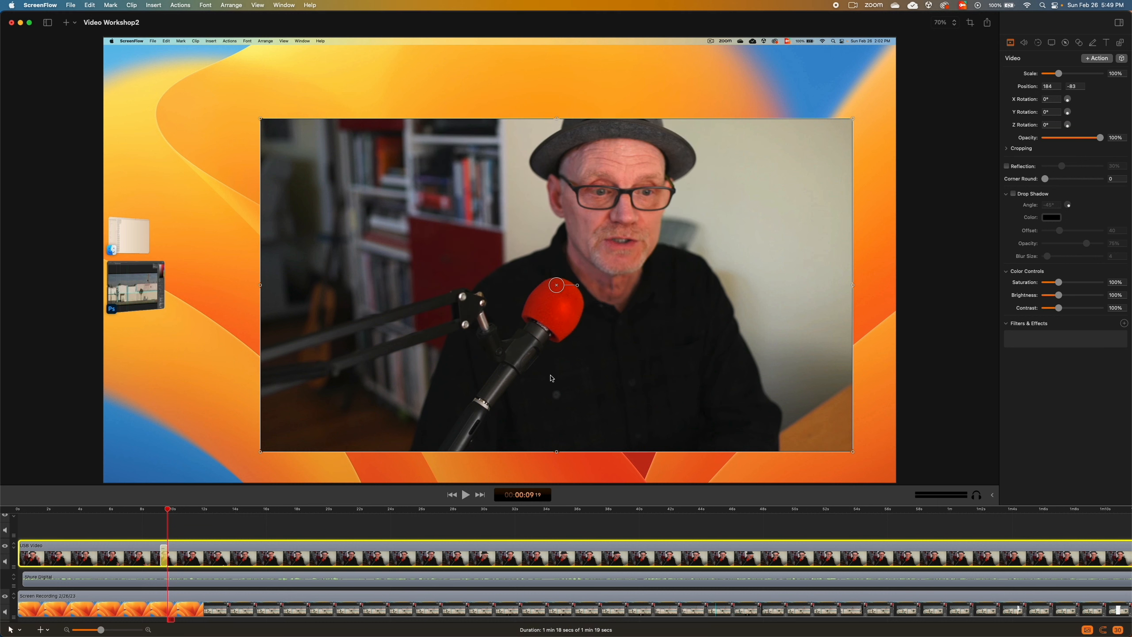
mouse_move(189, 560)
drag(102, 630, 118, 631)
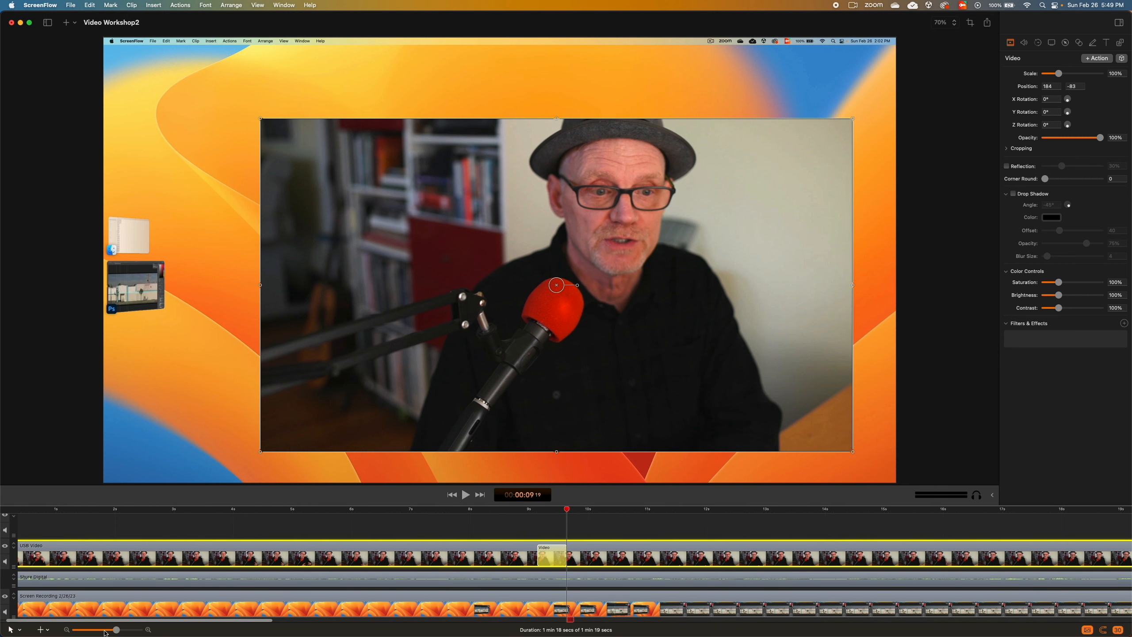
At the end of the video action, set the USB Video clip to 34% scale and place it at about position -666, -448
mouse_move(569, 555)
mouse_move(569, 555)
mouse_down()
mouse_move(730, 558)
mouse_move(567, 563)
mouse_up()
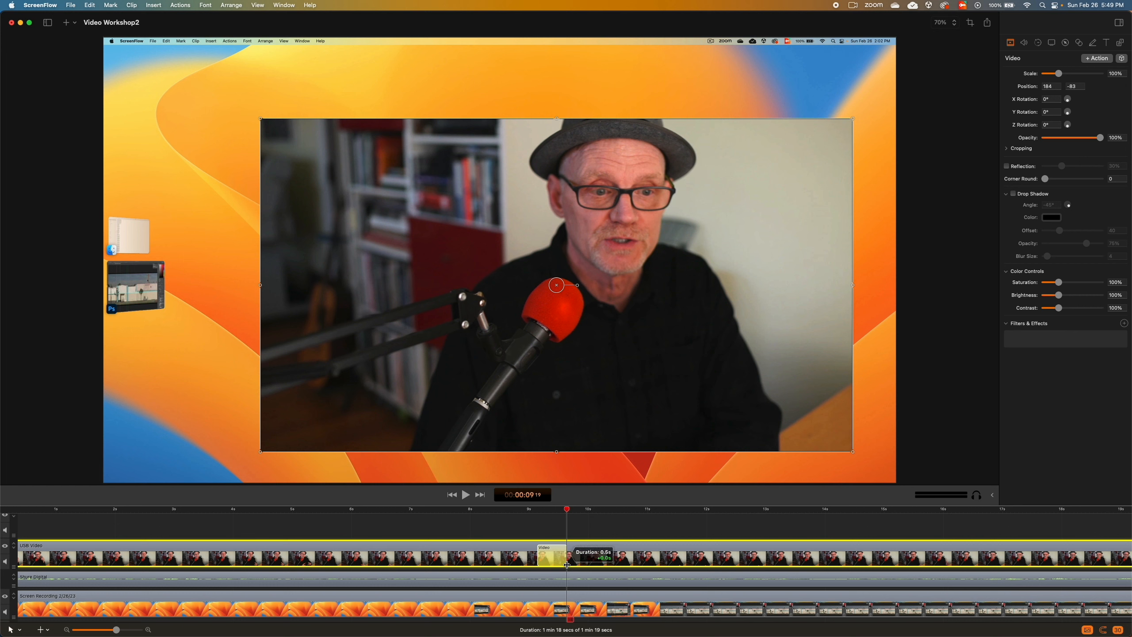
drag(567, 512, 558, 519)
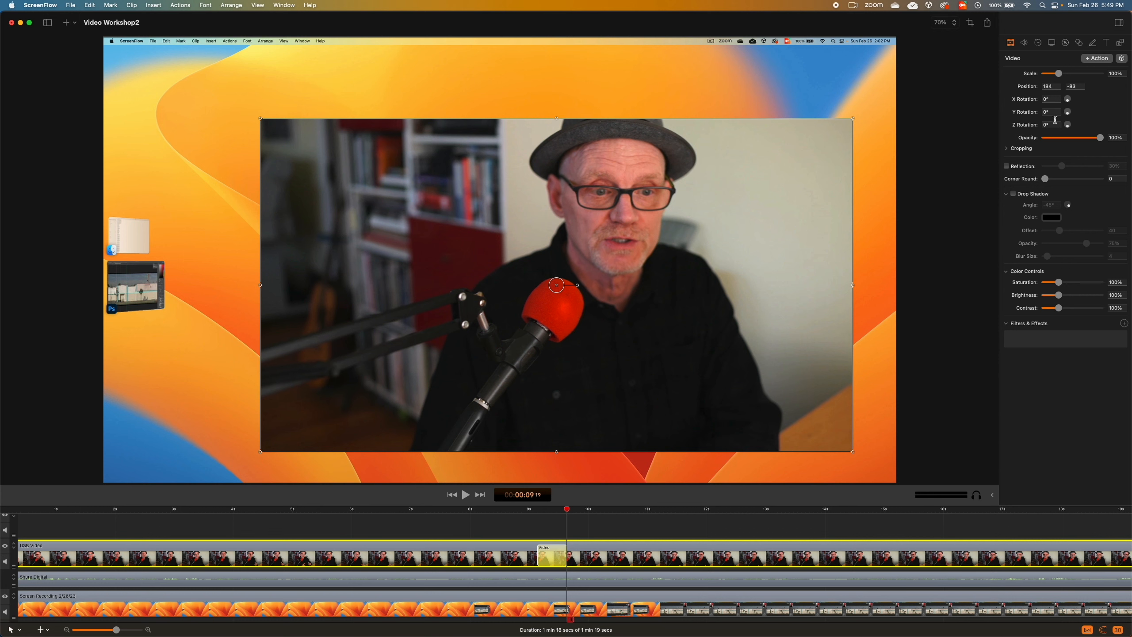
drag(1057, 75, 1050, 75)
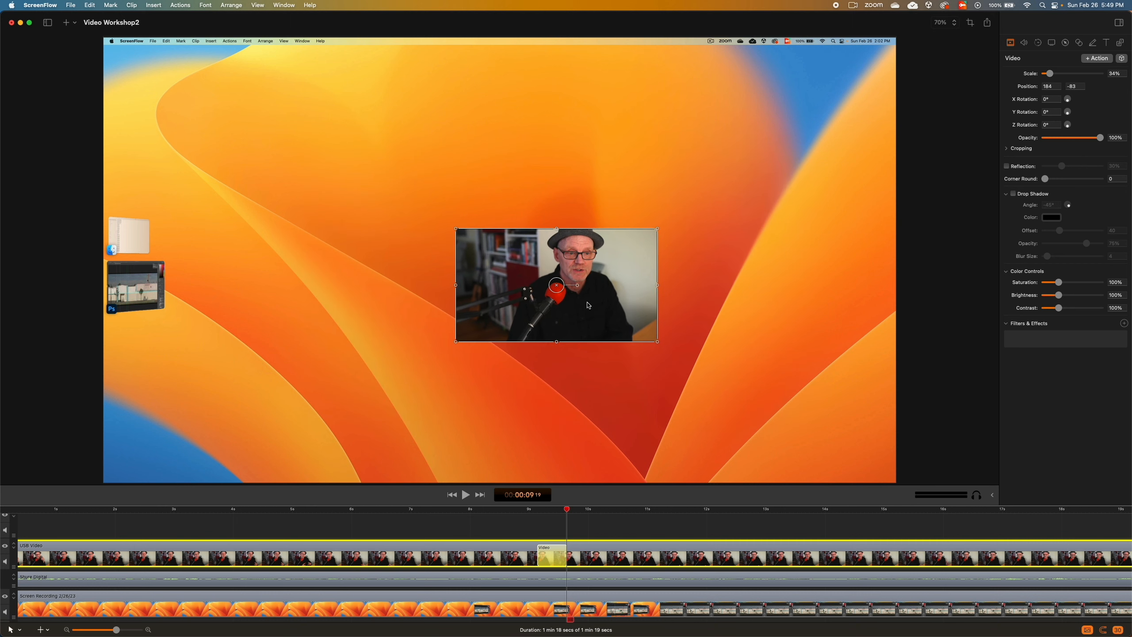
drag(604, 303, 341, 416)
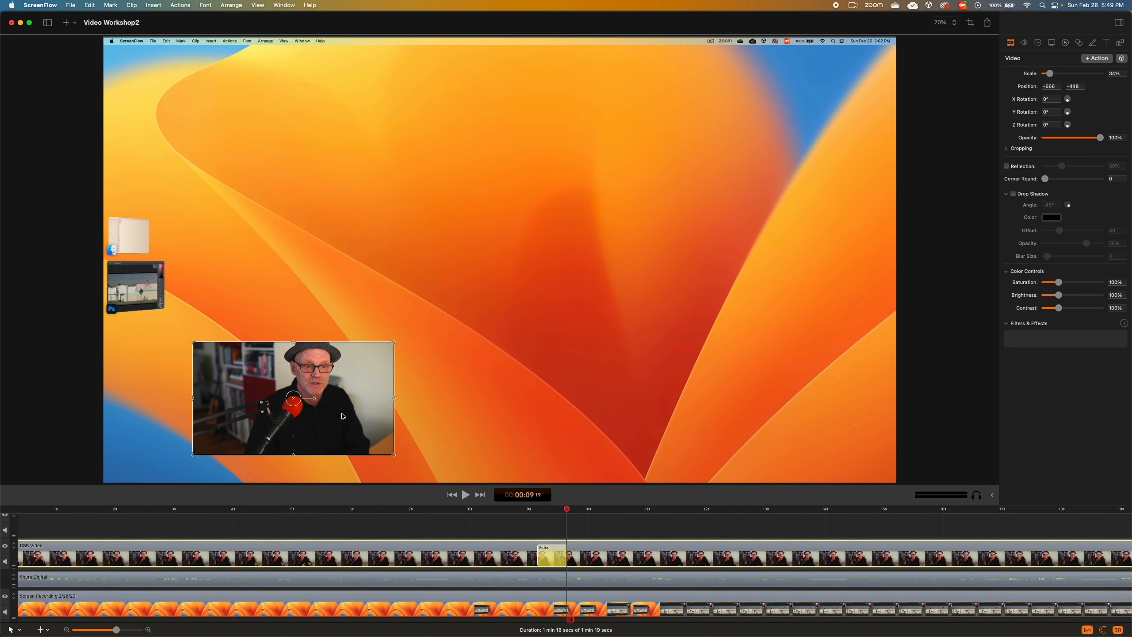
Play back the camera clip's shrinking transition and review a frame midway through the video action
click(500, 512)
key(space)
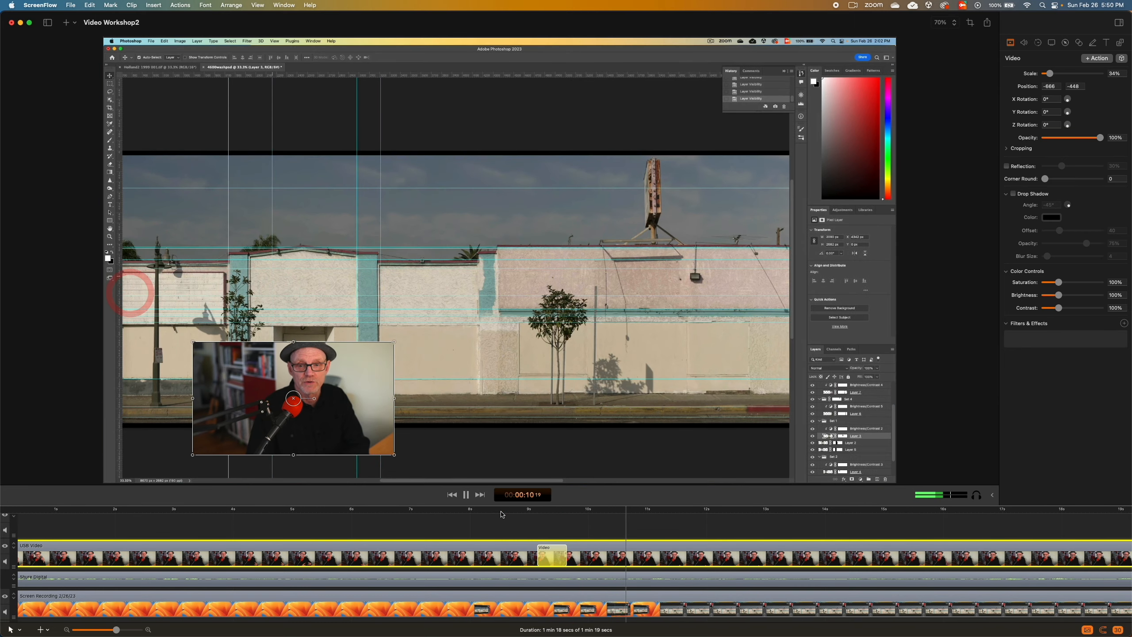
key(space)
click(552, 513)
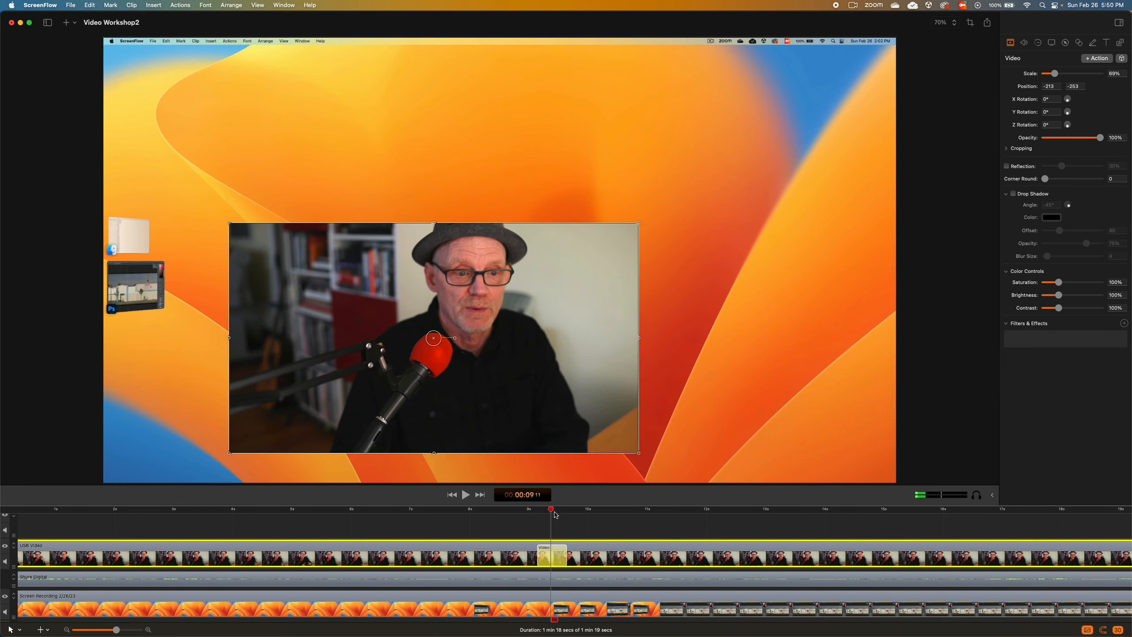
Move the video action slightly later so it starts at about 9 seconds 19 frames, and lengthen it to end at about 10 seconds 14 frames
key(space)
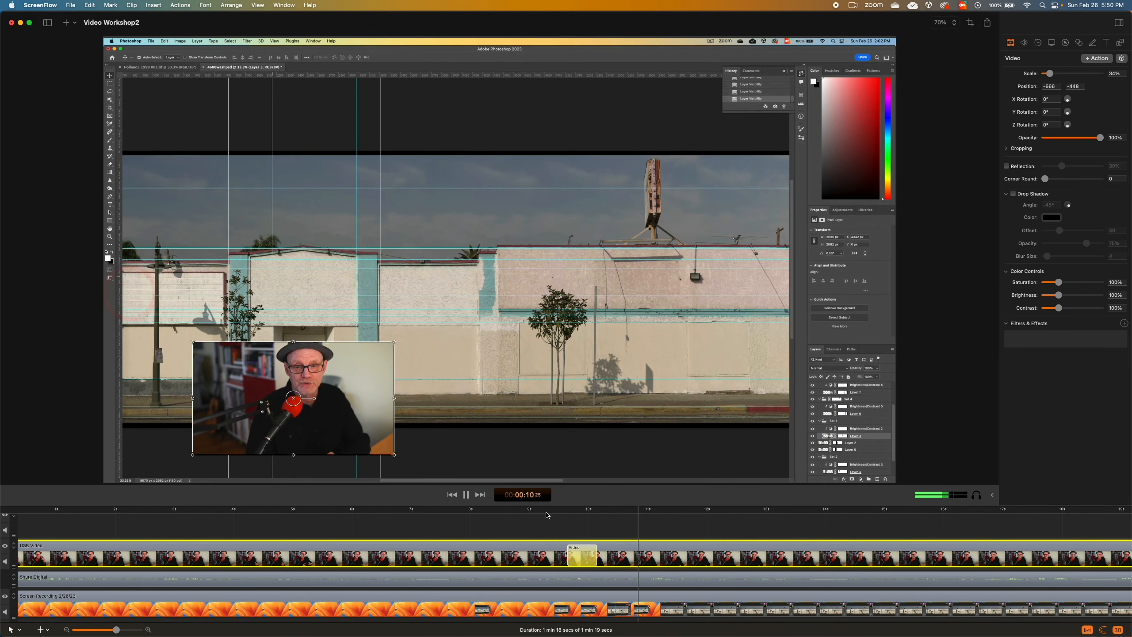
key(space)
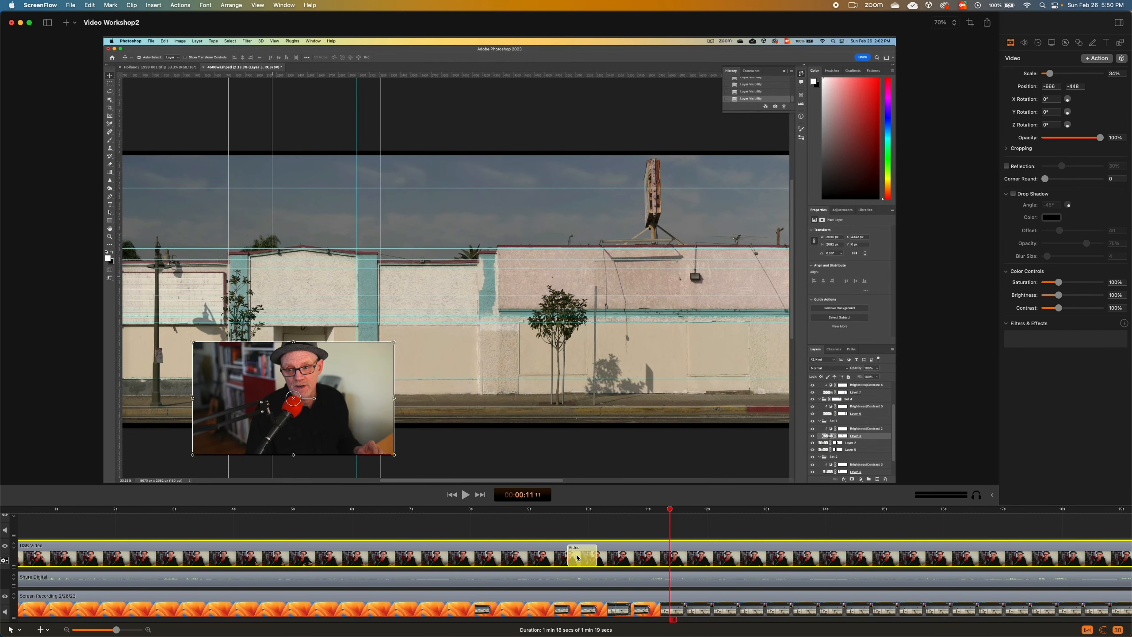
click(615, 511)
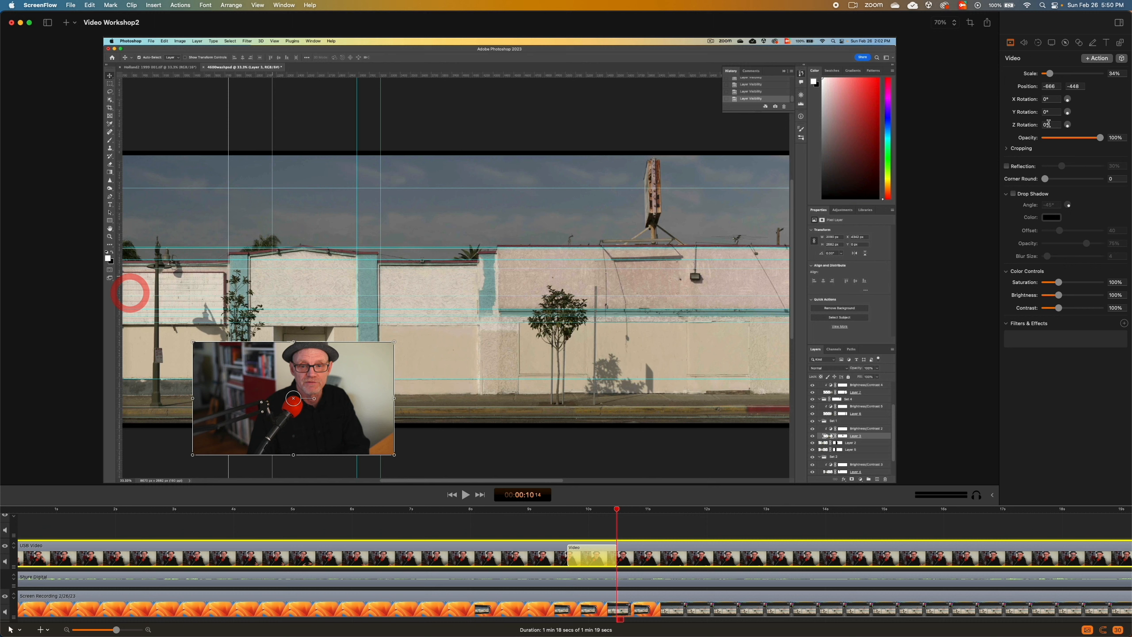
Give the USB Video clip a drop shadow with offset about 66, opacity 57% and blur size about 31.5
mouse_move(1099, 138)
mouse_down()
mouse_move(1086, 139)
mouse_move(1101, 139)
mouse_up()
click(1006, 149)
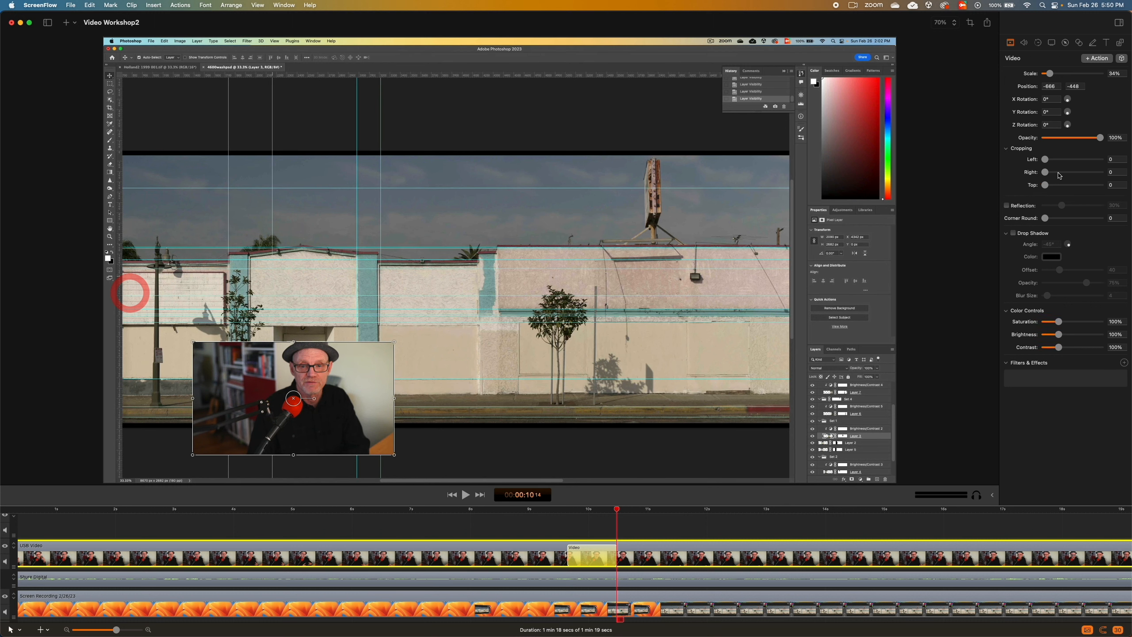
click(1007, 149)
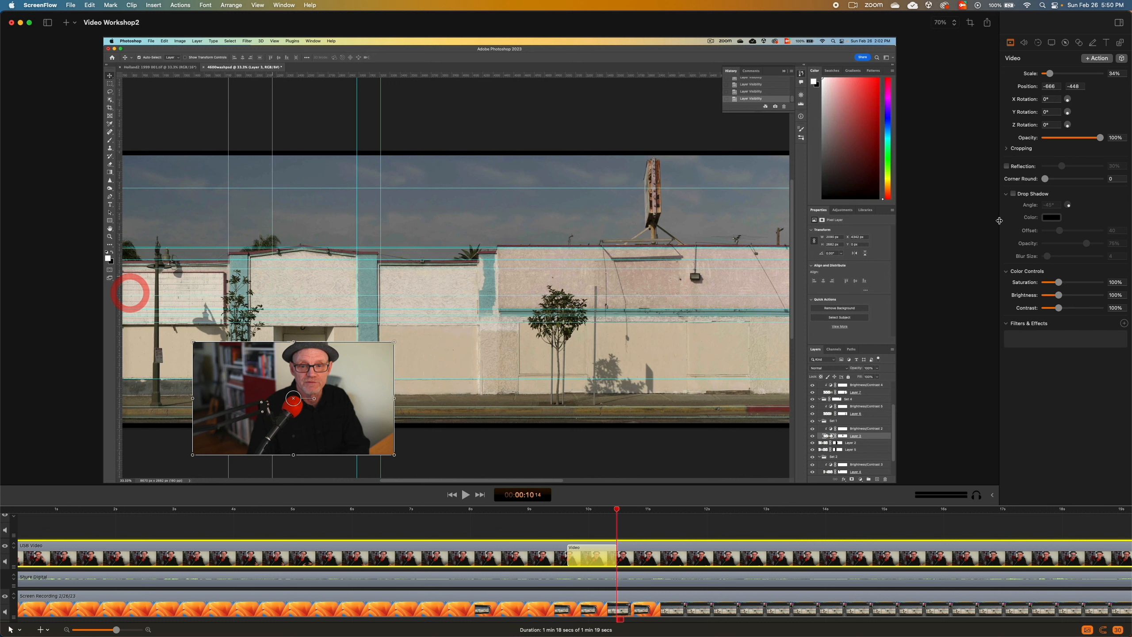
click(1013, 195)
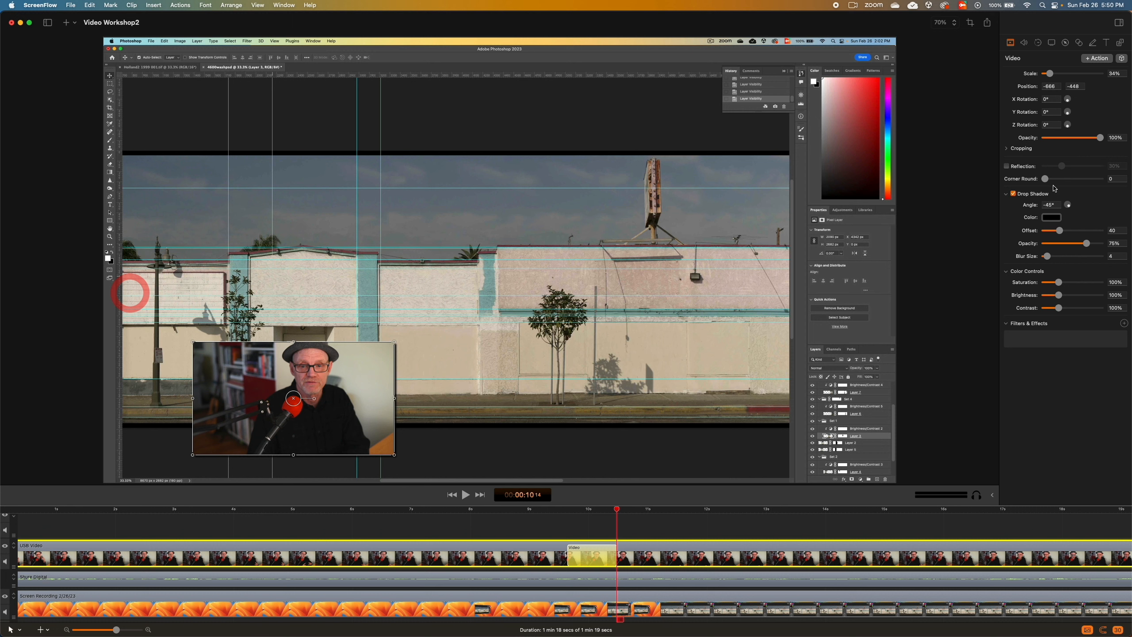
drag(1060, 230, 1063, 257)
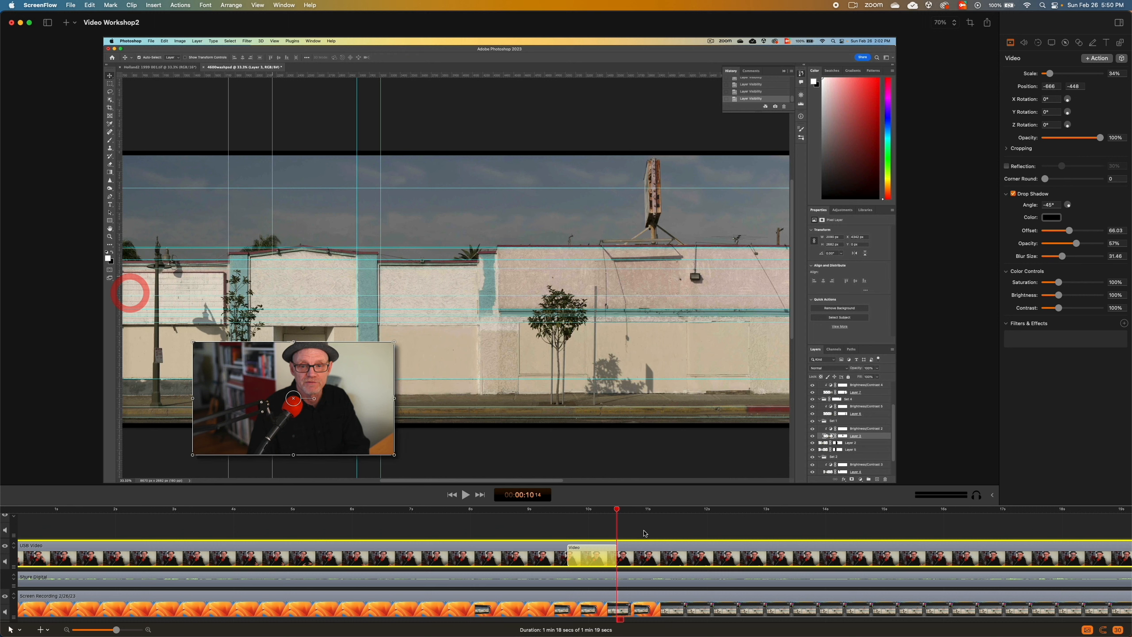
Split the clips on all tracks at about 11 seconds 10 frames, shortly after the video action
drag(604, 509, 623, 515)
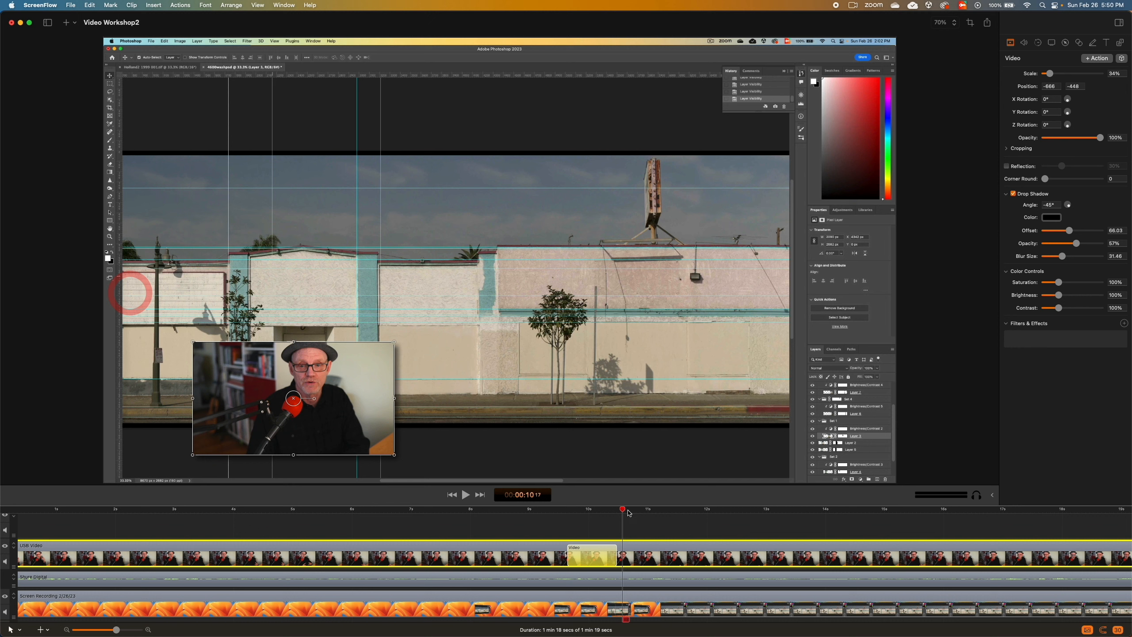
scroll(727, 603, right, 5)
scroll(726, 603, right, 2)
click(503, 515)
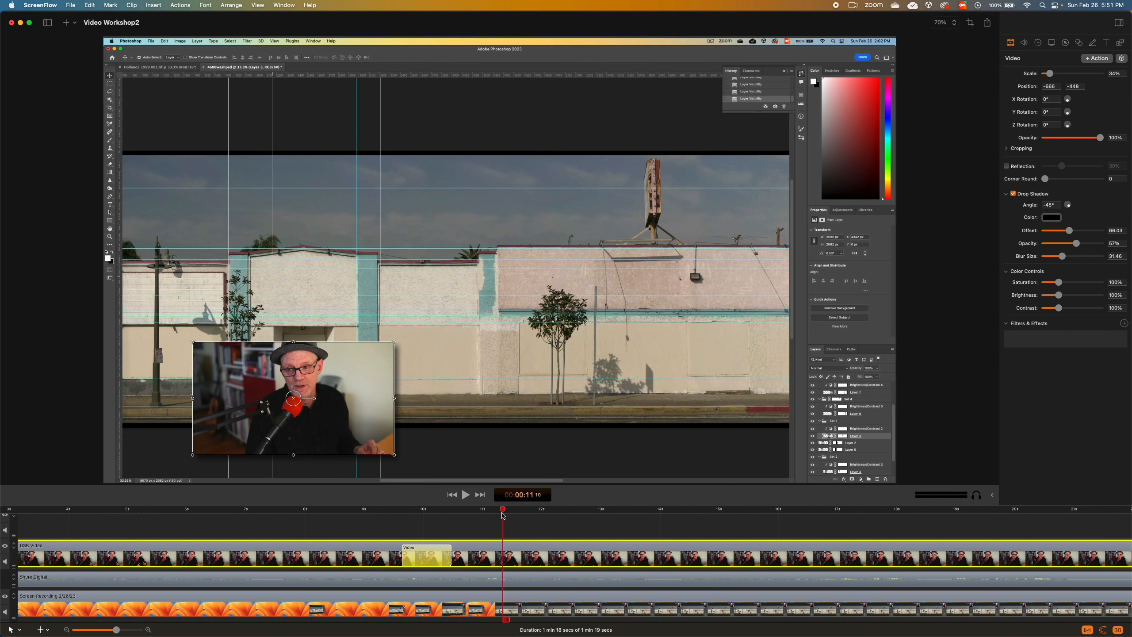
key(t)
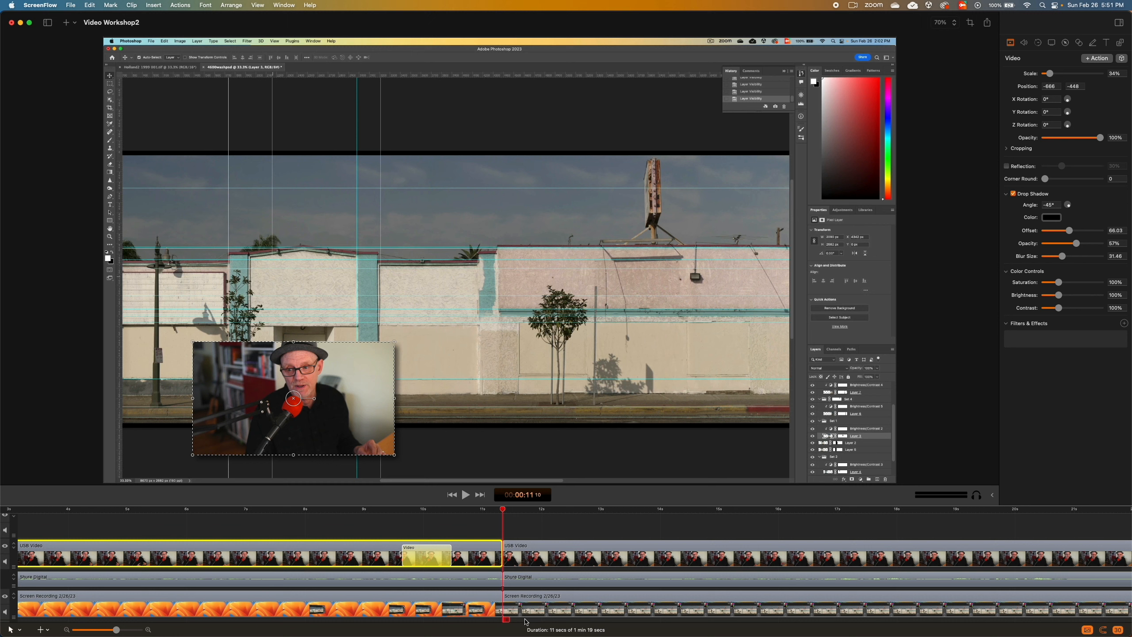
Shift all clips after the split together to start at about 11.8 seconds, leaving a short gap on every track
drag(541, 530, 731, 597)
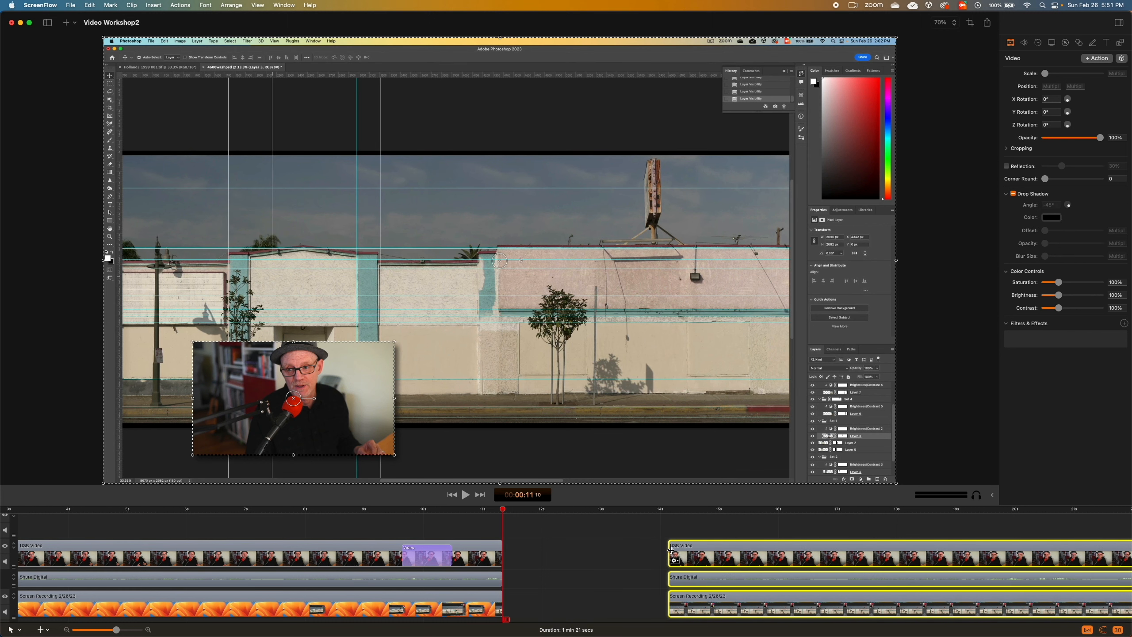
drag(671, 549, 686, 550)
drag(647, 531, 729, 603)
drag(738, 561, 585, 564)
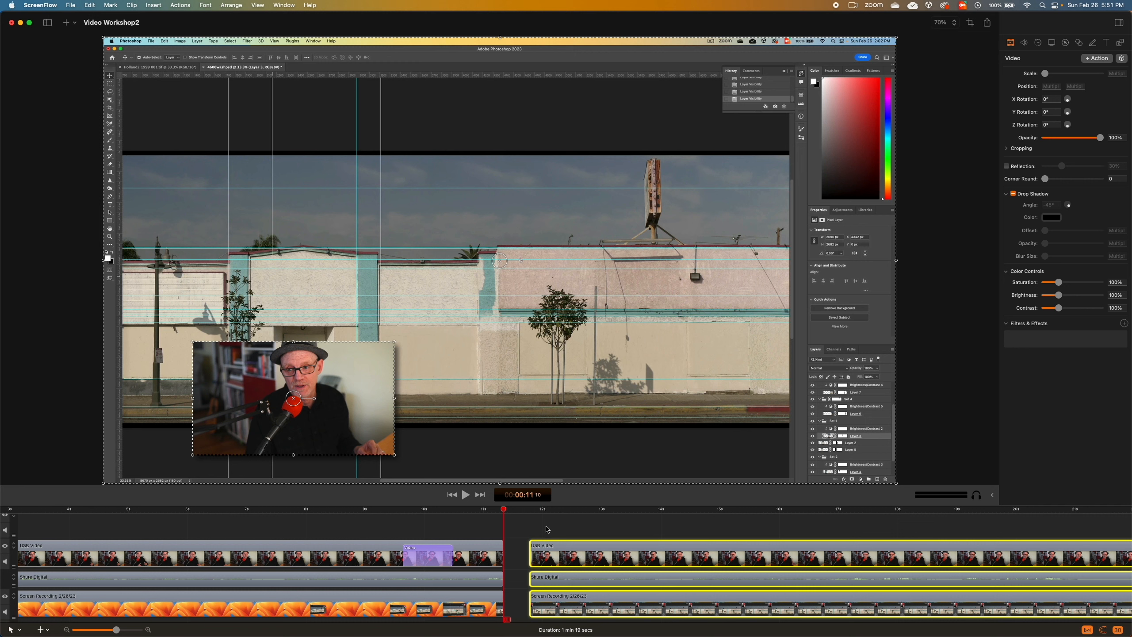
Add the Contemporary title template with the orange-outlined Headline and Subtitle at the split, keeping its default text, fonts and colors
click(1106, 43)
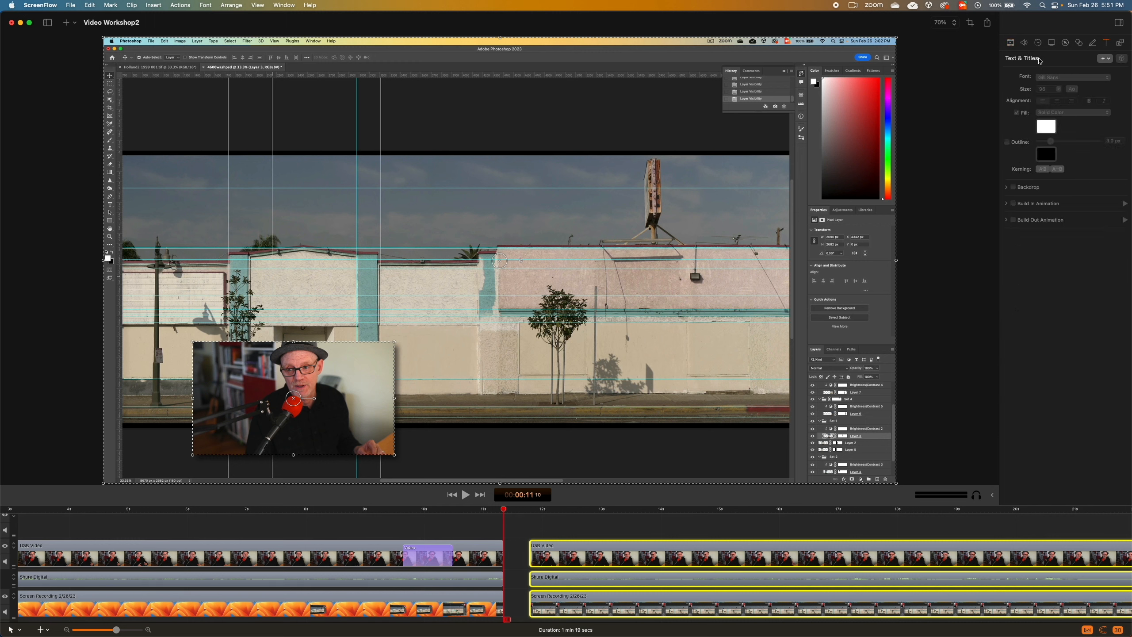
click(1100, 61)
click(1110, 80)
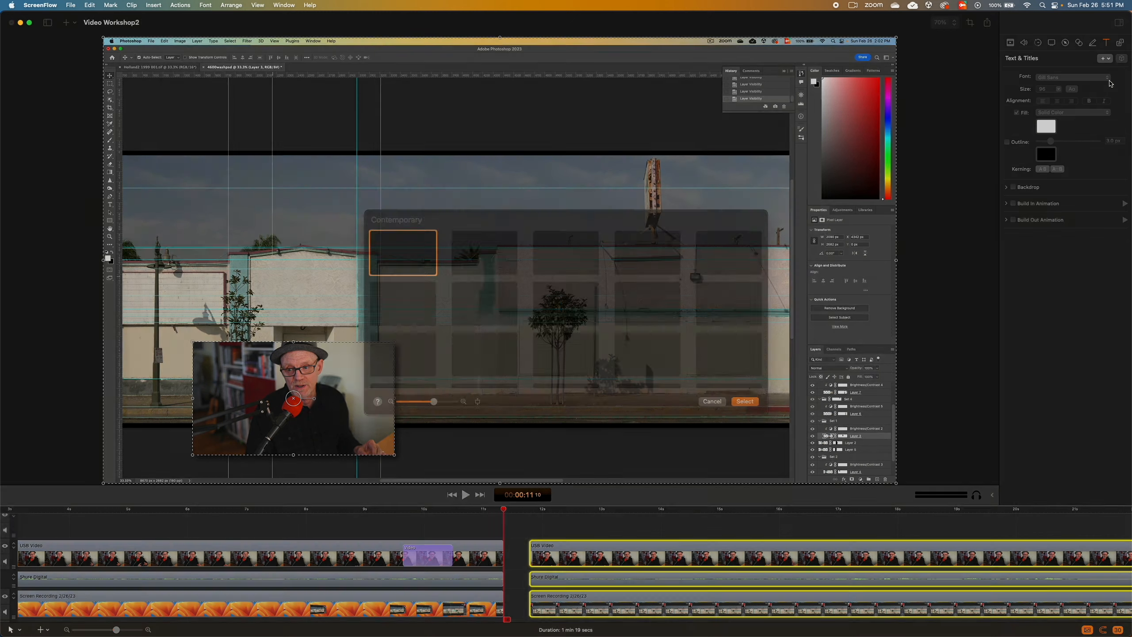
scroll(596, 314, down, 5)
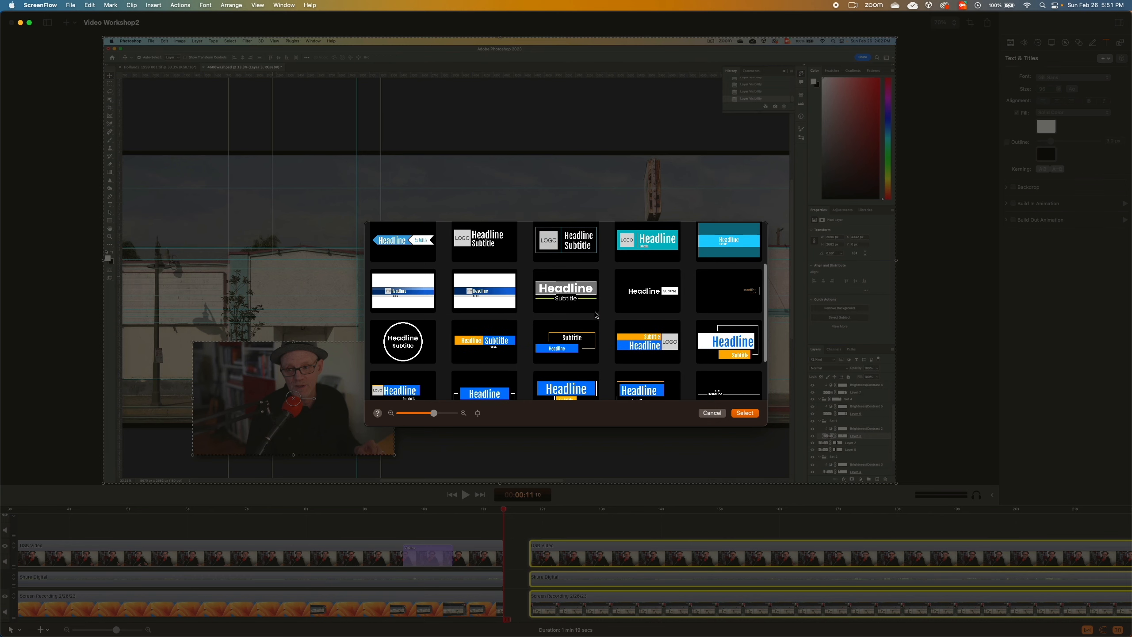
scroll(595, 314, up, 5)
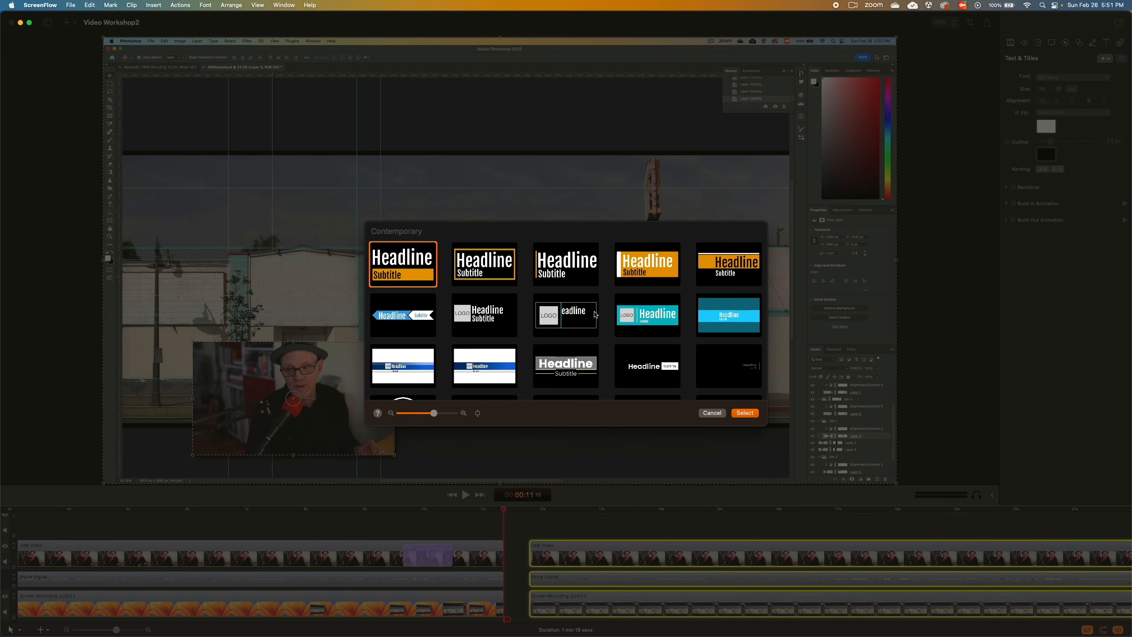
click(492, 276)
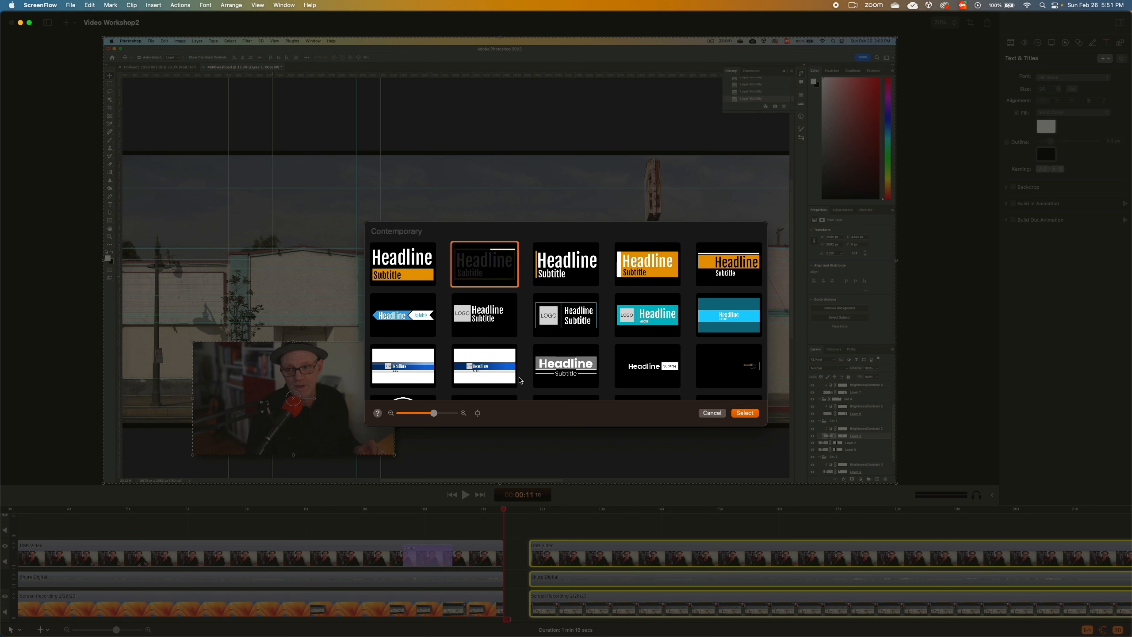
click(744, 413)
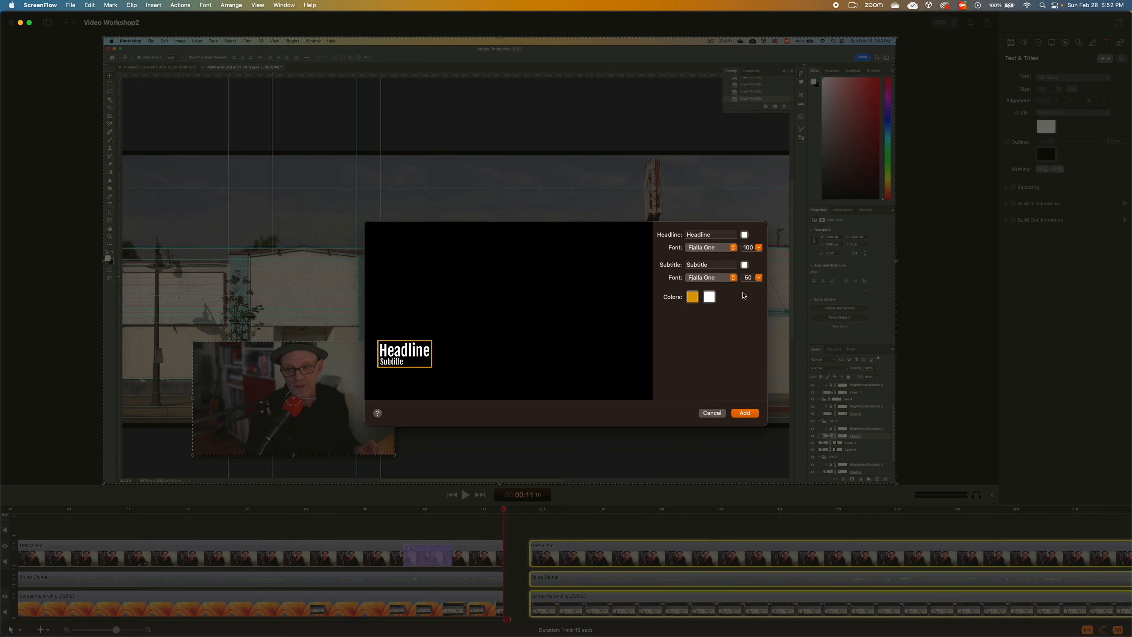
click(745, 414)
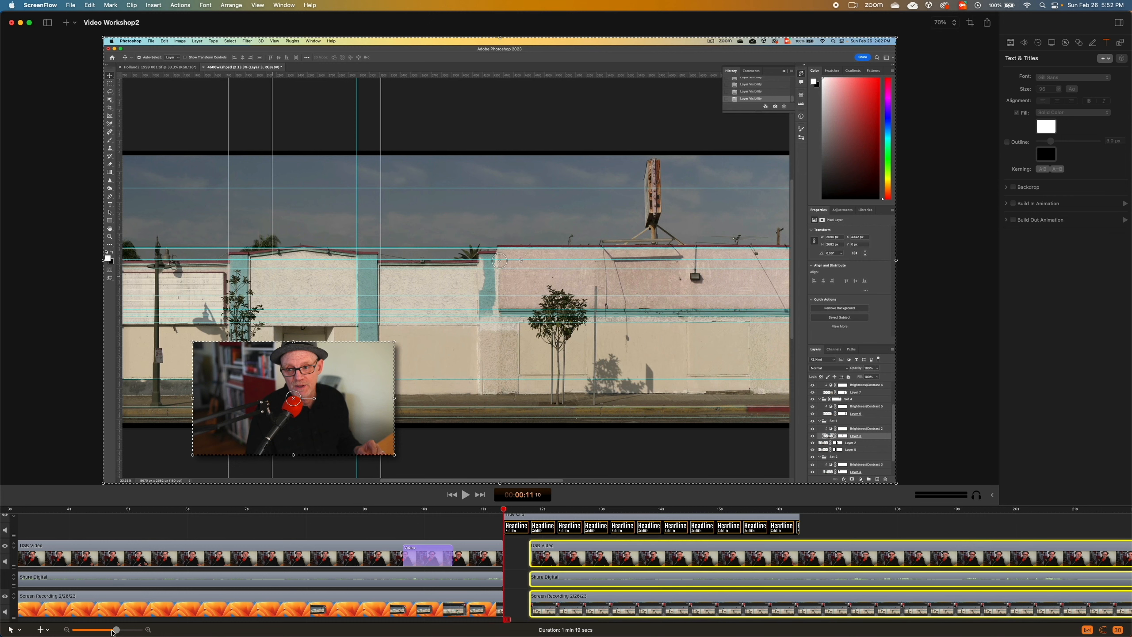
Move the clips after the split to about 14.8 seconds and trim the title clip to about 3 seconds so it fits the gap
drag(116, 630, 116, 630)
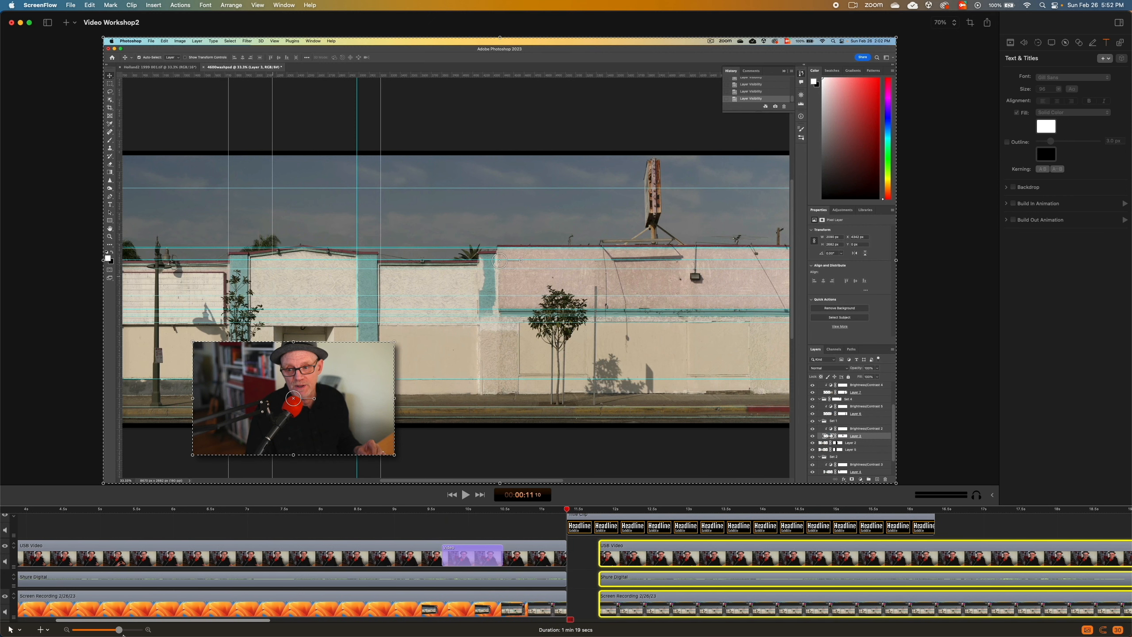
drag(582, 547, 872, 600)
drag(934, 527, 794, 527)
Play back the title clip in the gap to review its build-in and build-out animation
scroll(795, 527, left, 1)
click(625, 510)
key(space)
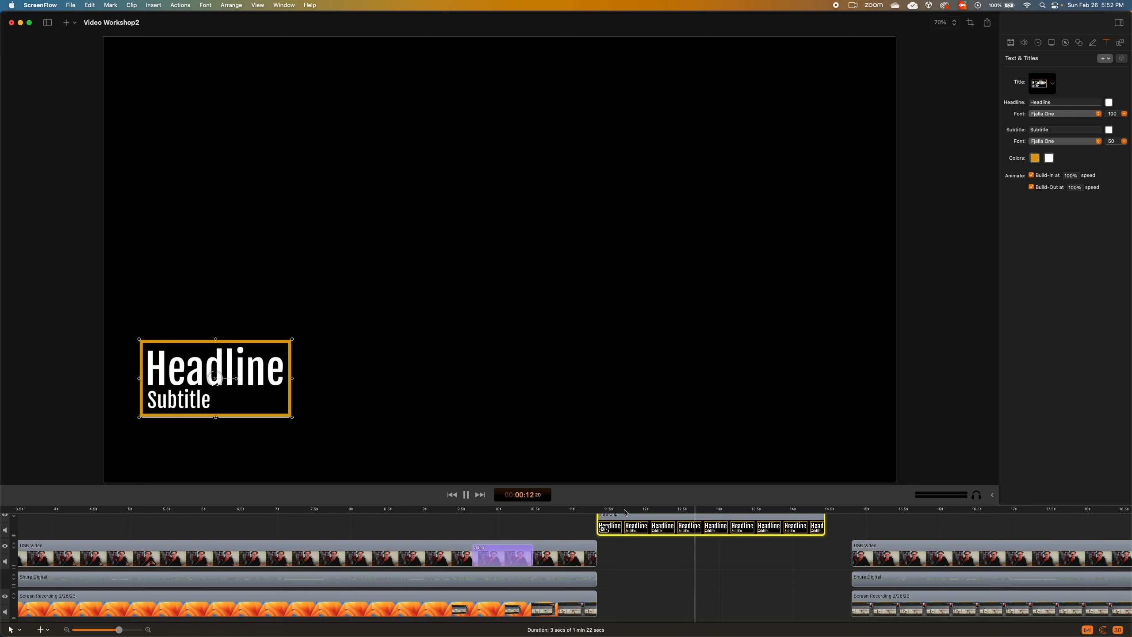
key(space)
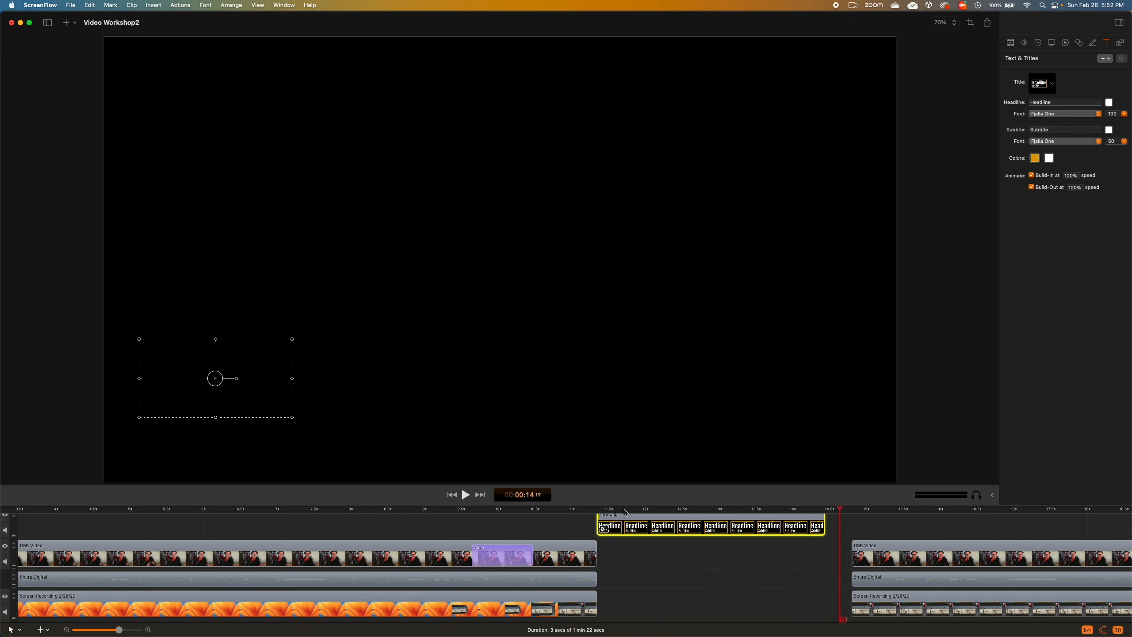
Shift the title clip 0.1 seconds later within the gap and play through the transition into the following clips
drag(721, 528, 728, 528)
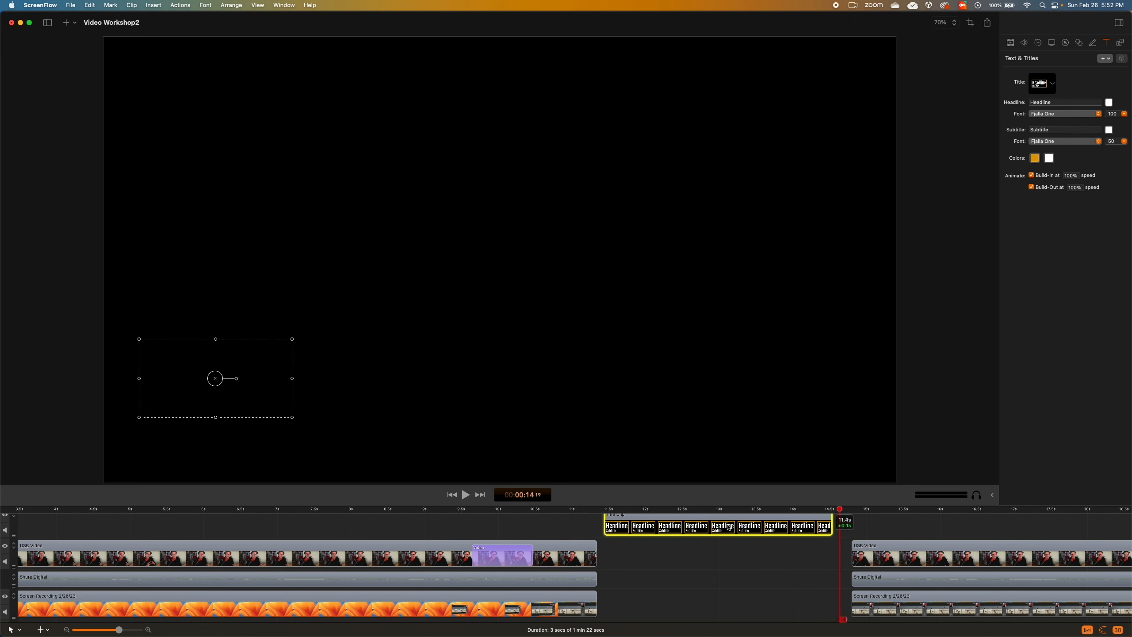
key(space)
key(space)
scroll(650, 558, right, 8)
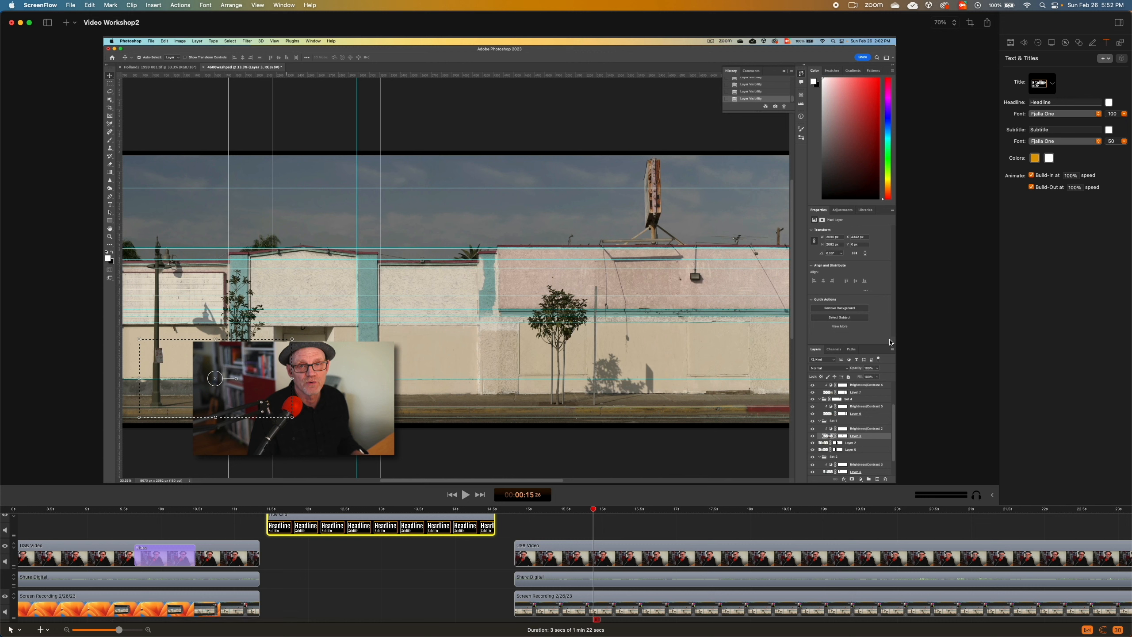
click(1110, 60)
click(1110, 71)
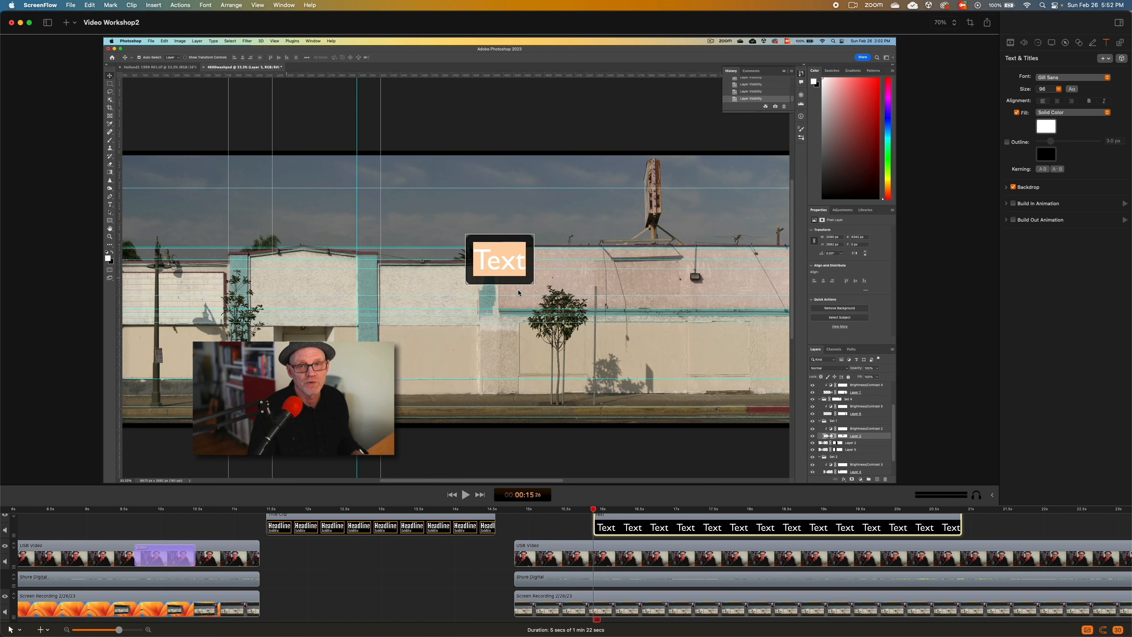
drag(960, 527, 792, 527)
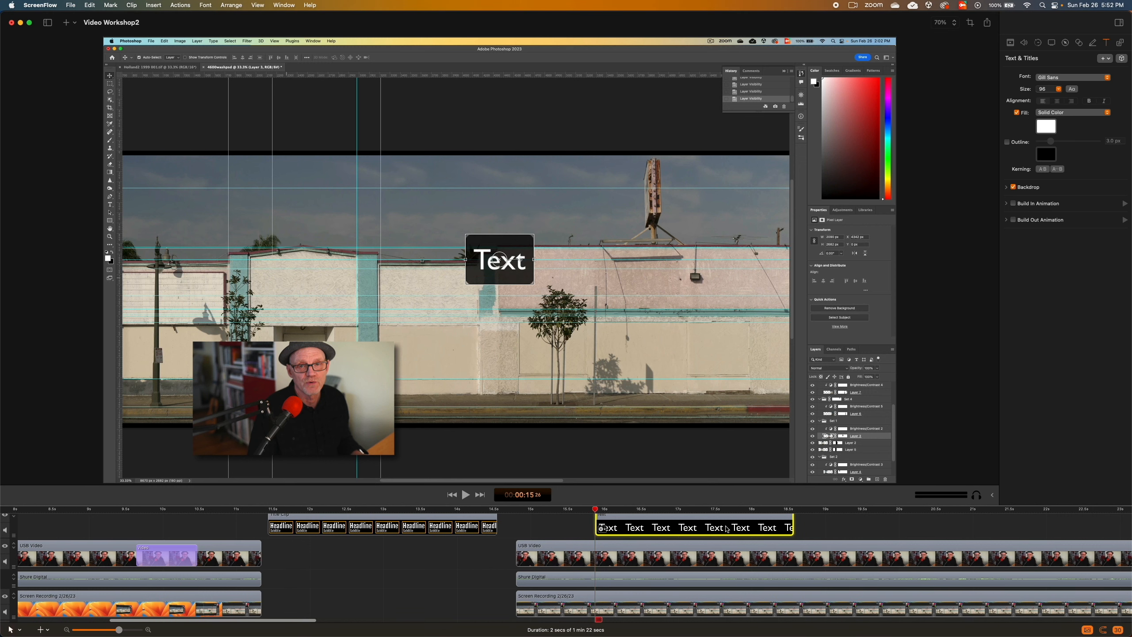
key(Delete)
Enlarge the mouse pointer in the screen recording clip after the title to a pointer zoom of 257%
scroll(441, 573, right, 5)
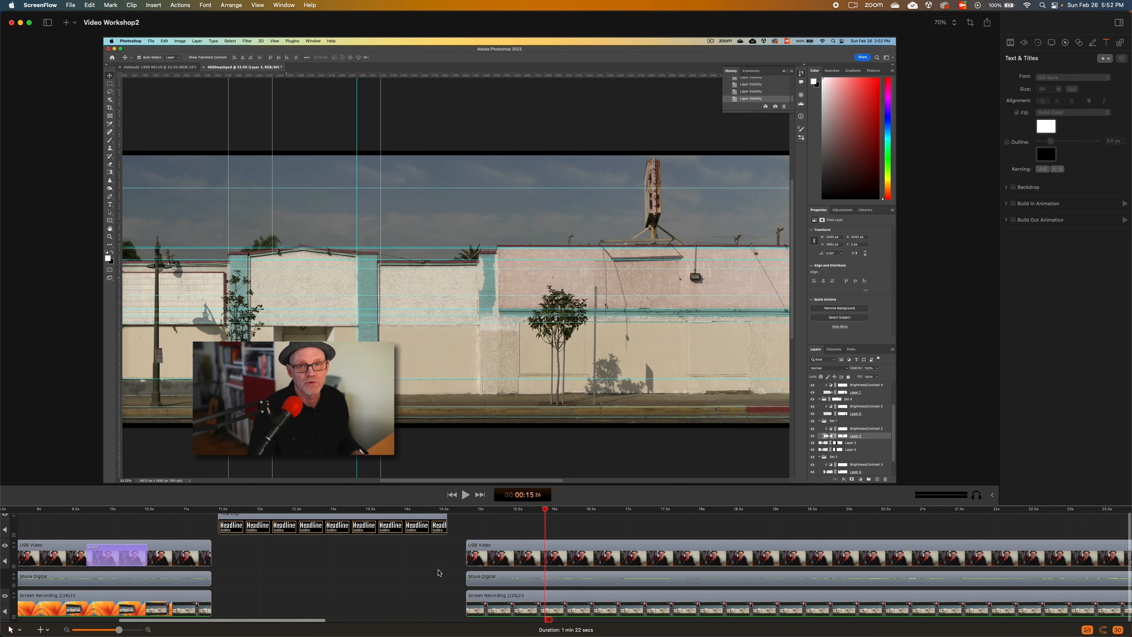
drag(518, 511, 490, 513)
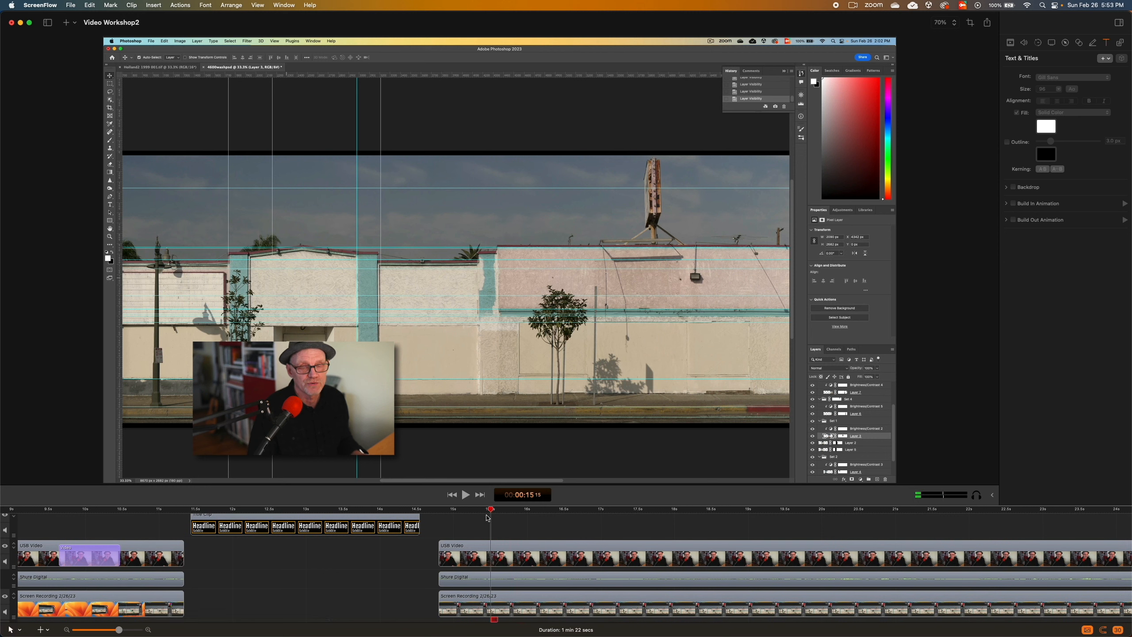
scroll(384, 590, right, 5)
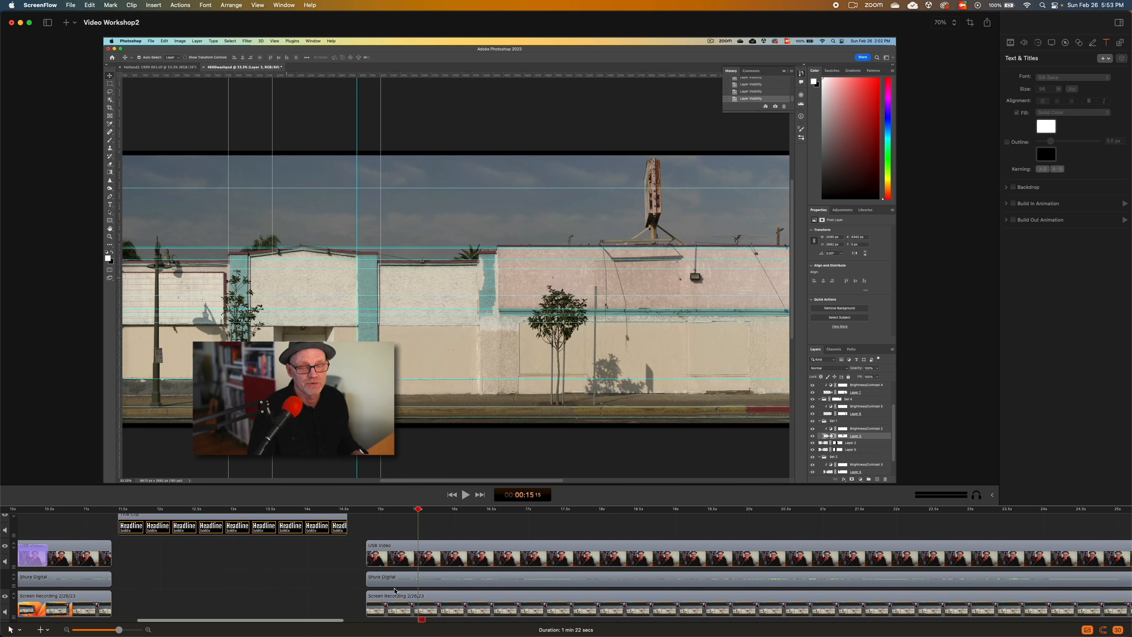
click(443, 610)
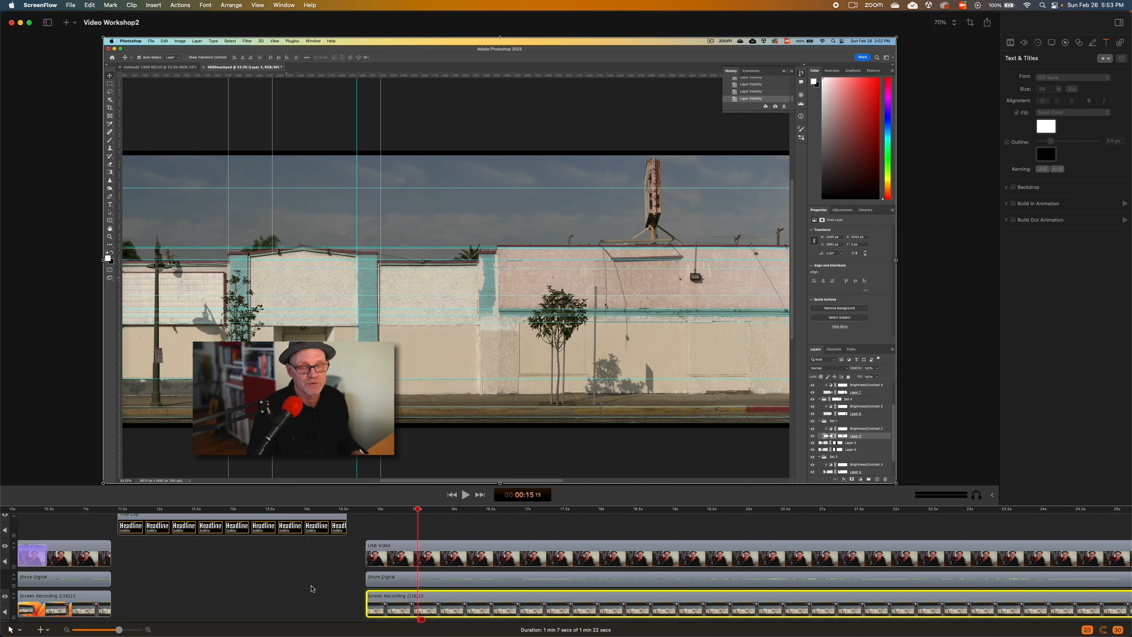
scroll(311, 587, right, 6)
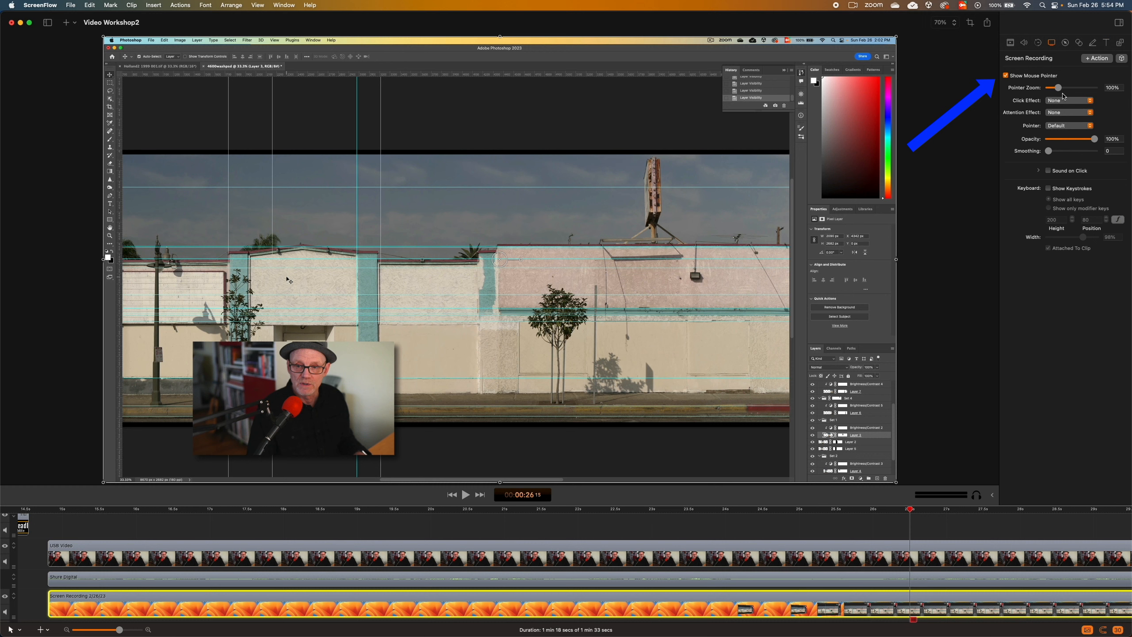
drag(1058, 88, 1072, 93)
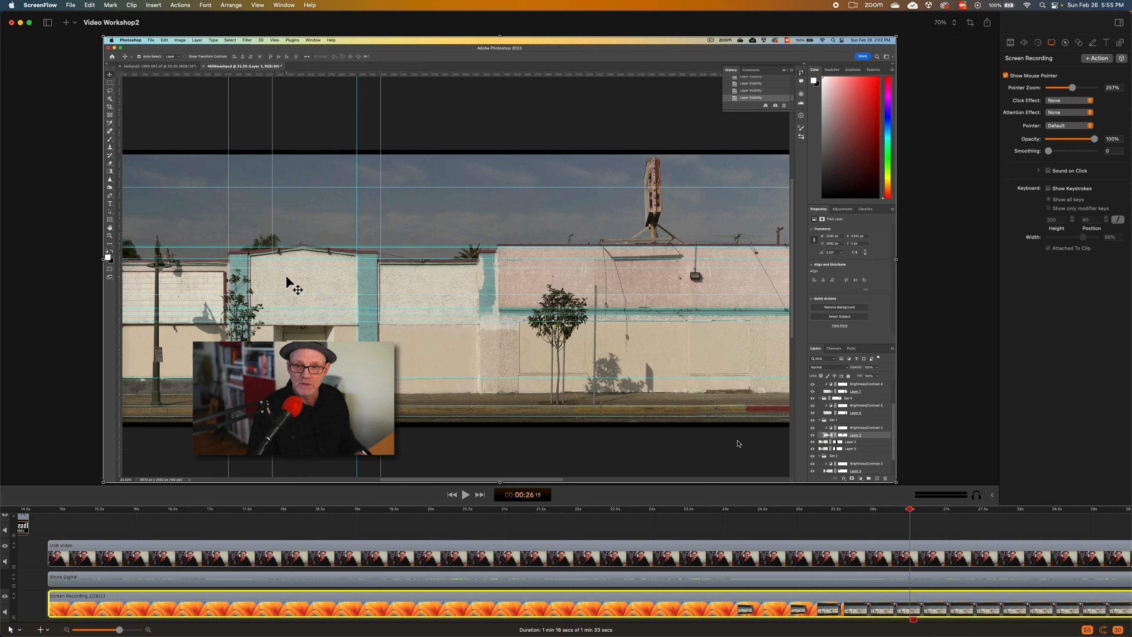
Give the screen recording's mouse clicks the Radar click effect
scroll(847, 548, right, 5)
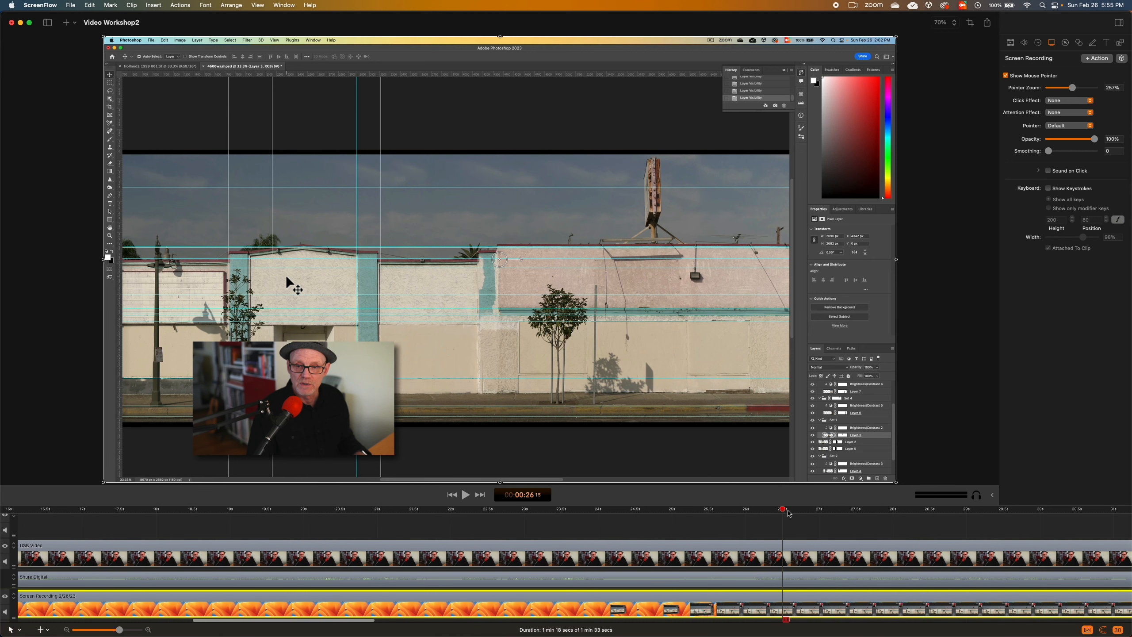
drag(782, 510, 841, 517)
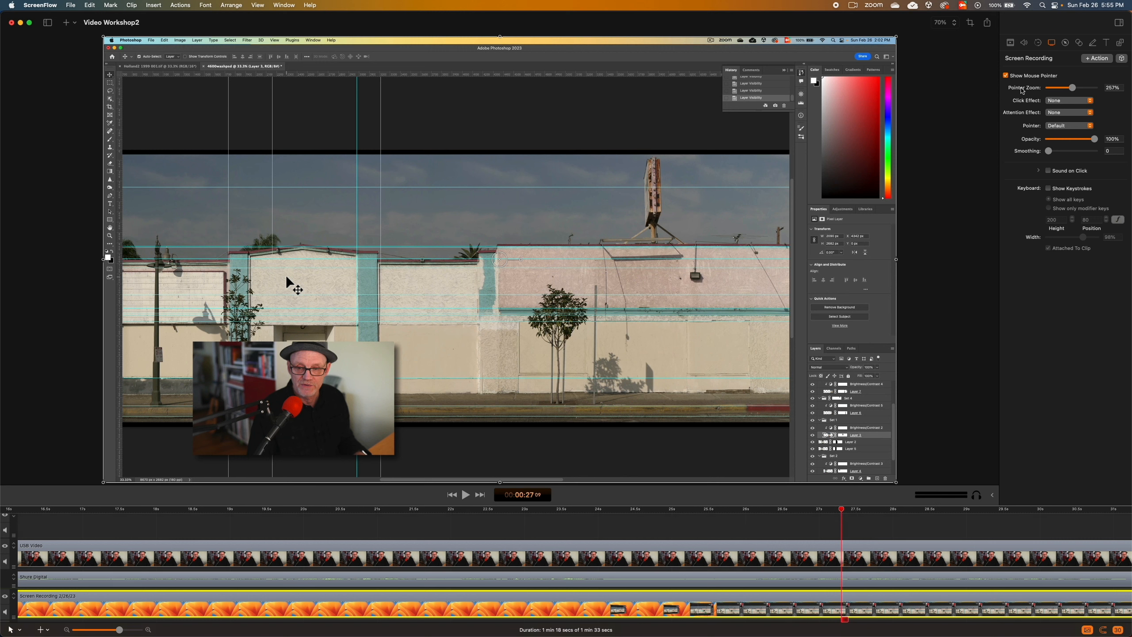
click(1075, 102)
click(1076, 111)
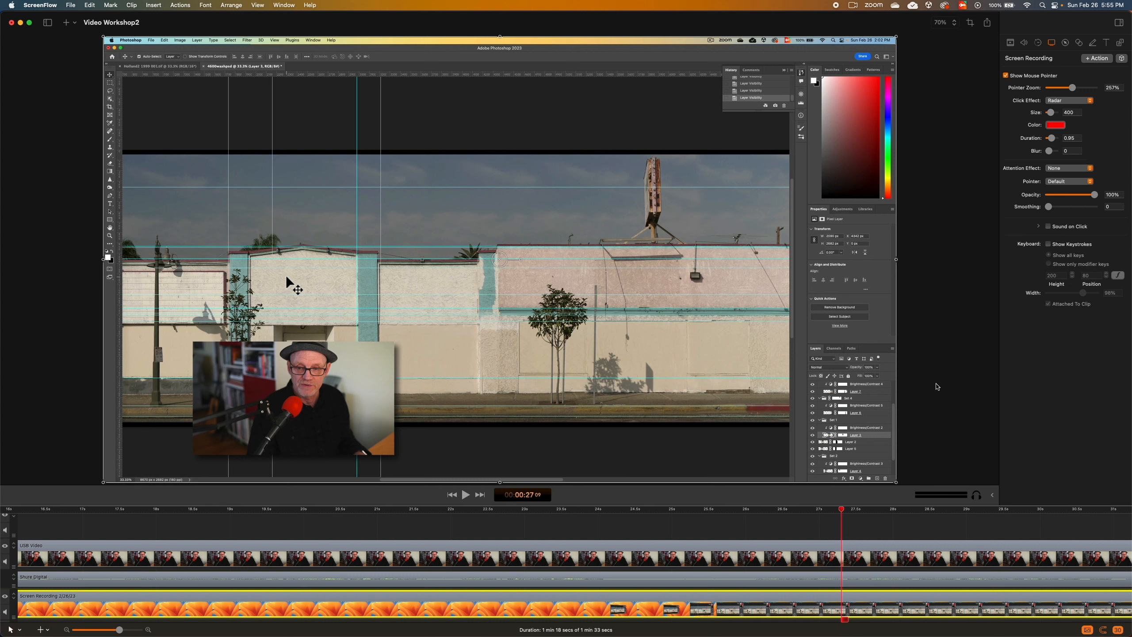
Find a mouse click at about 35 seconds and set the Radar effect's size to 200, checking it on the following click
scroll(869, 544, right, 4)
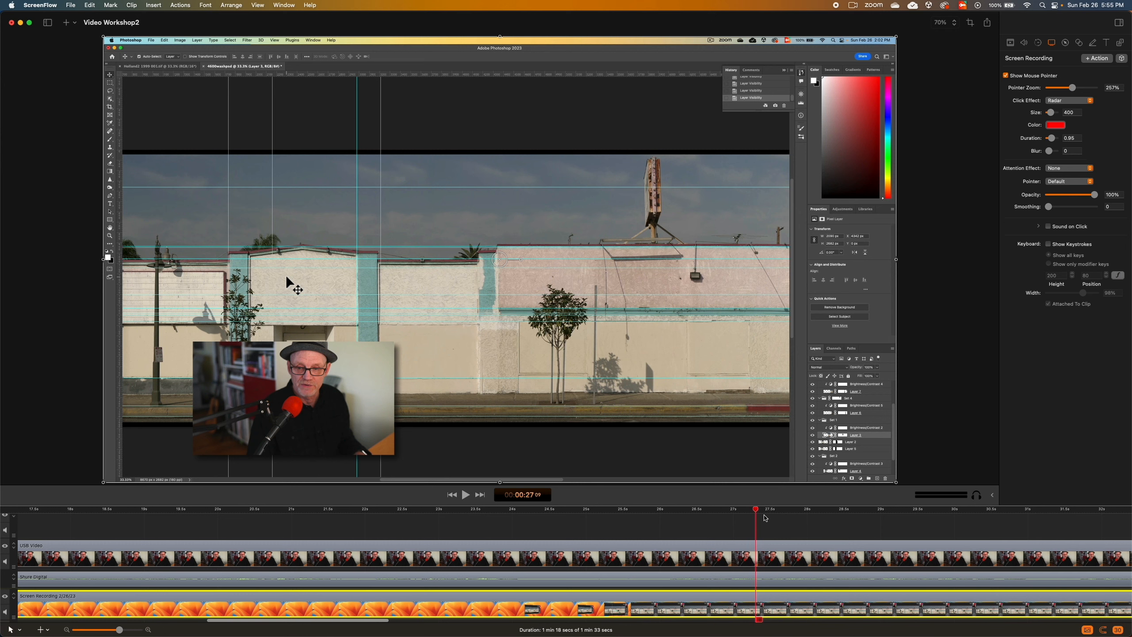
drag(757, 510, 912, 513)
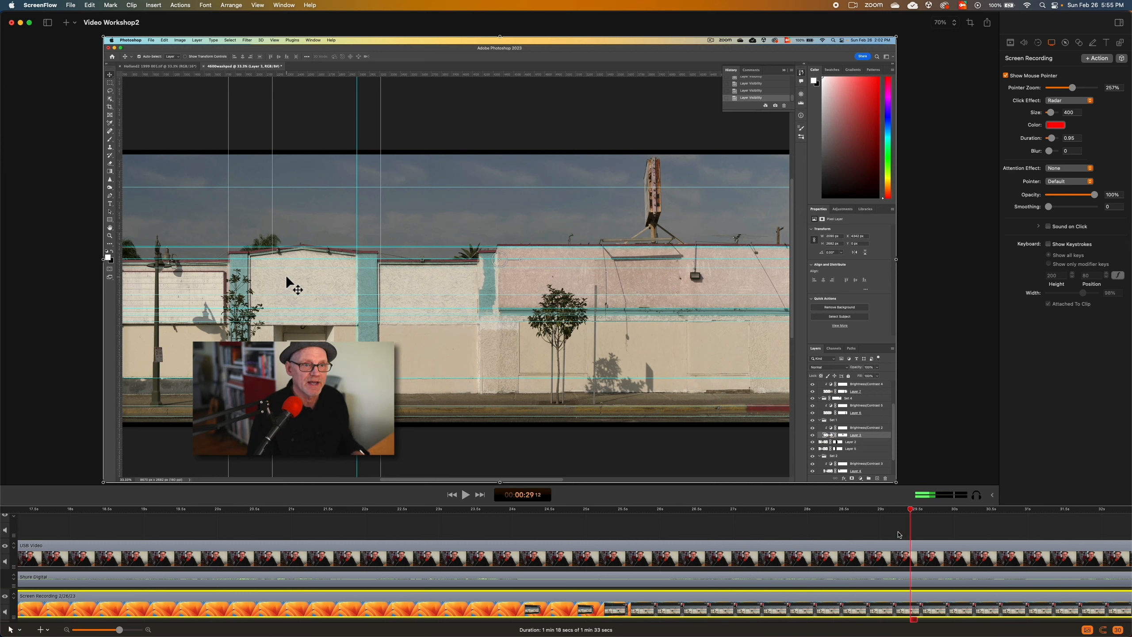
scroll(798, 529, right, 10)
scroll(798, 528, right, 3)
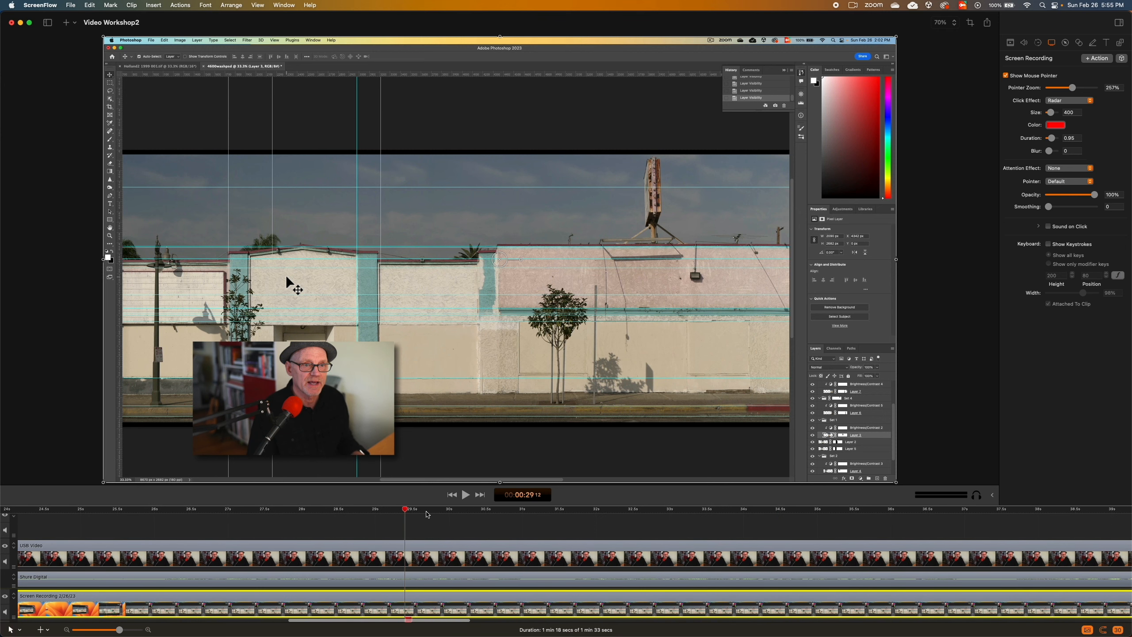
drag(412, 511, 845, 530)
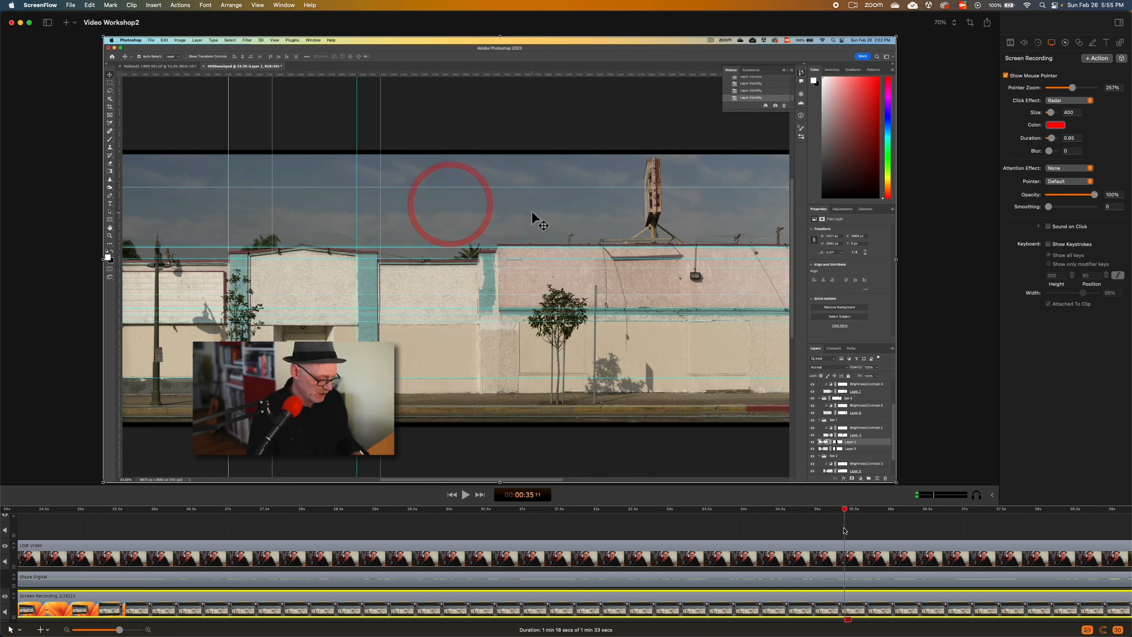
scroll(817, 529, right, 2)
scroll(818, 530, right, 2)
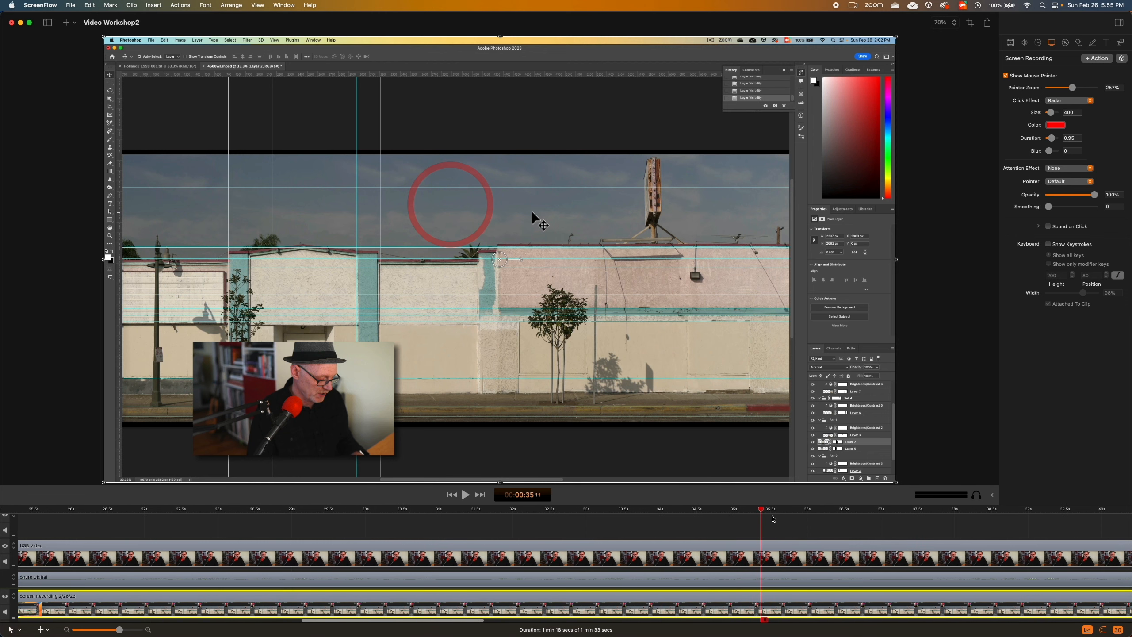
click(1070, 114)
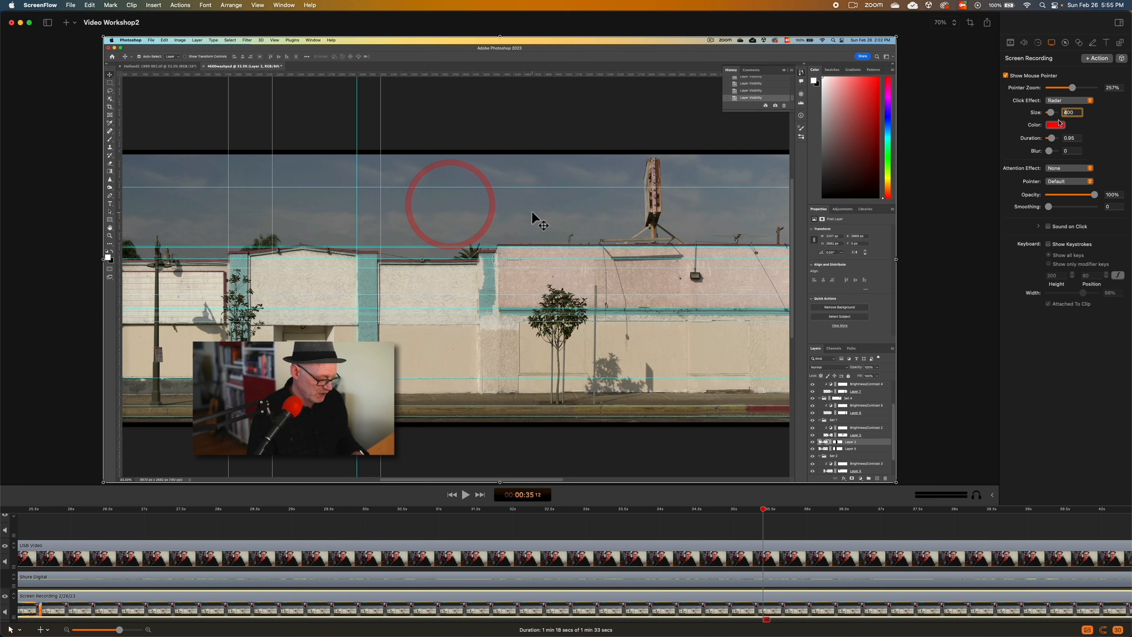
text(200)
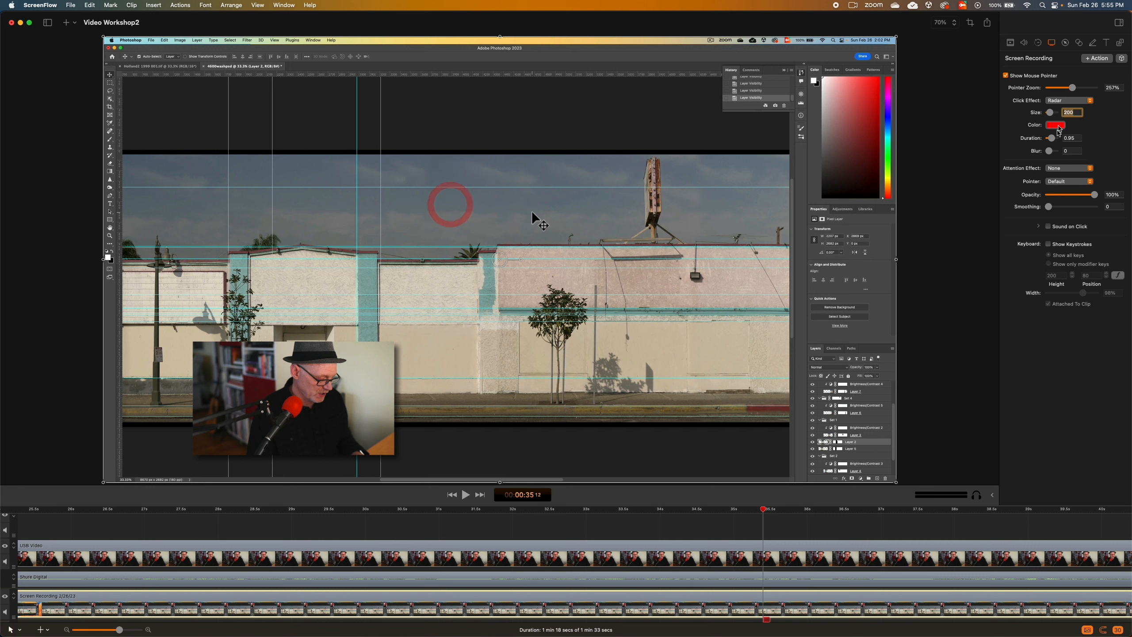
drag(762, 510, 785, 511)
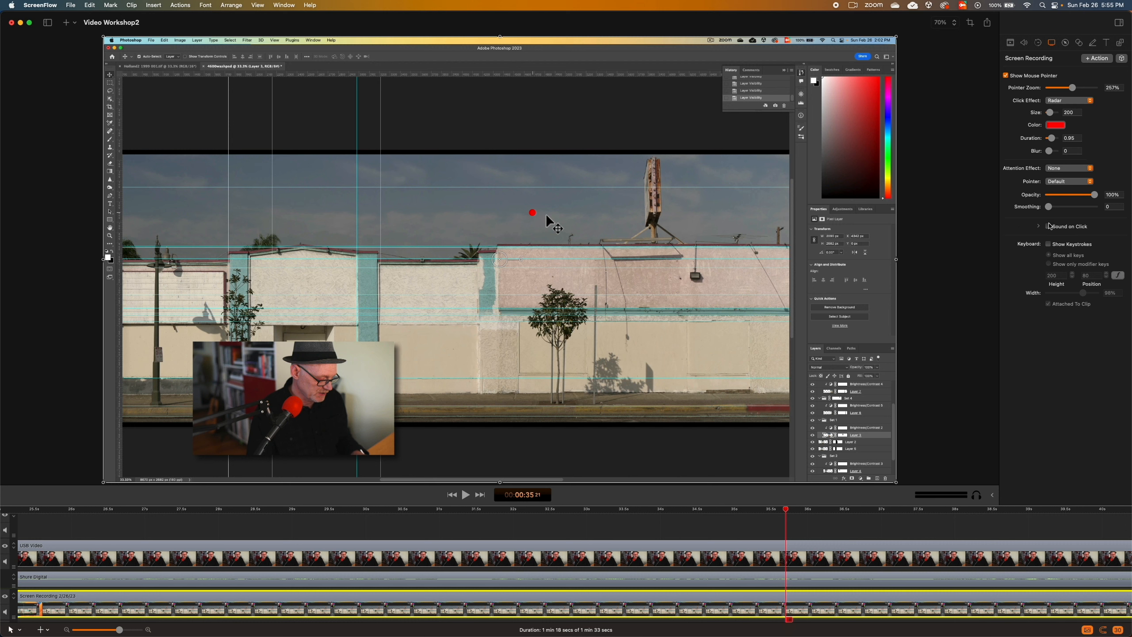
Show all keystrokes on the screen recording and set their display width to 20%, checking the keystroke at about 44 seconds
click(1049, 244)
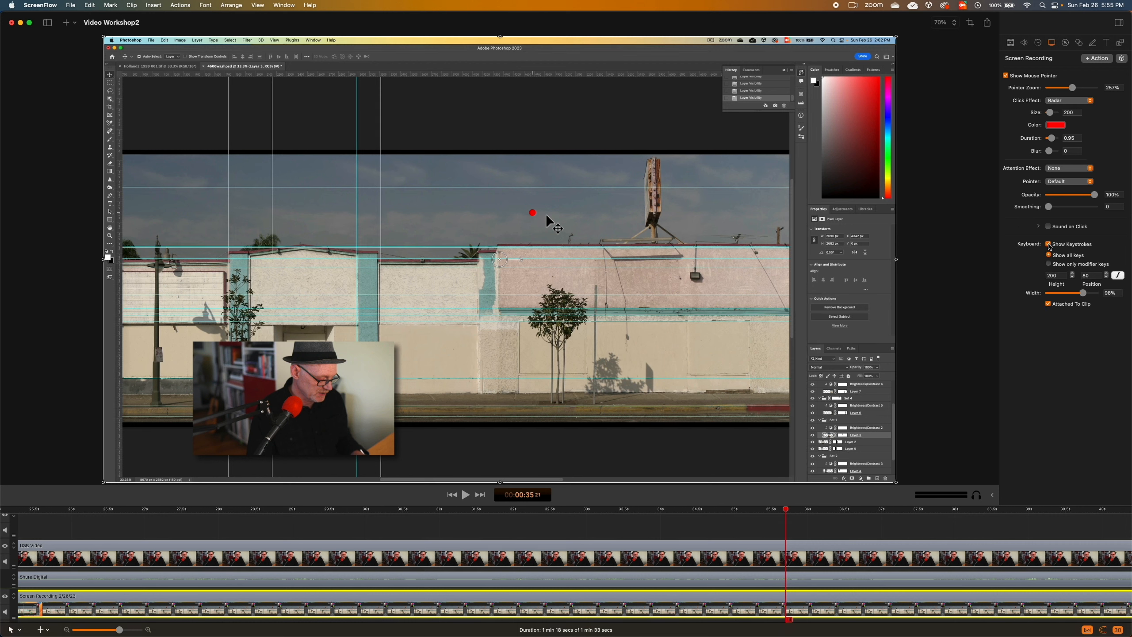
key(space)
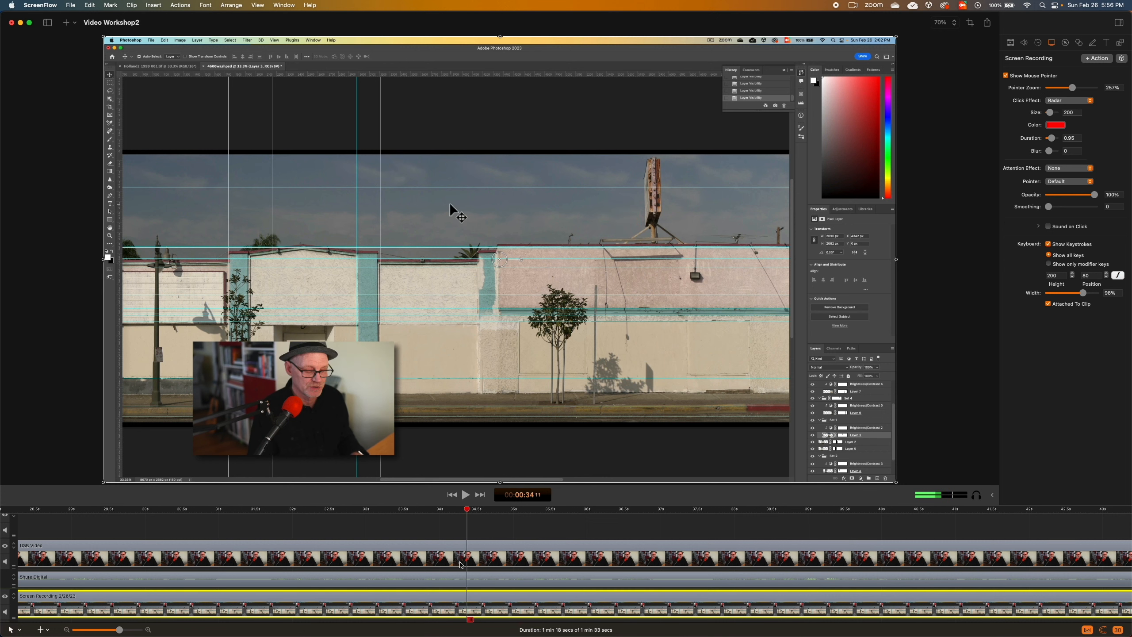
click(421, 515)
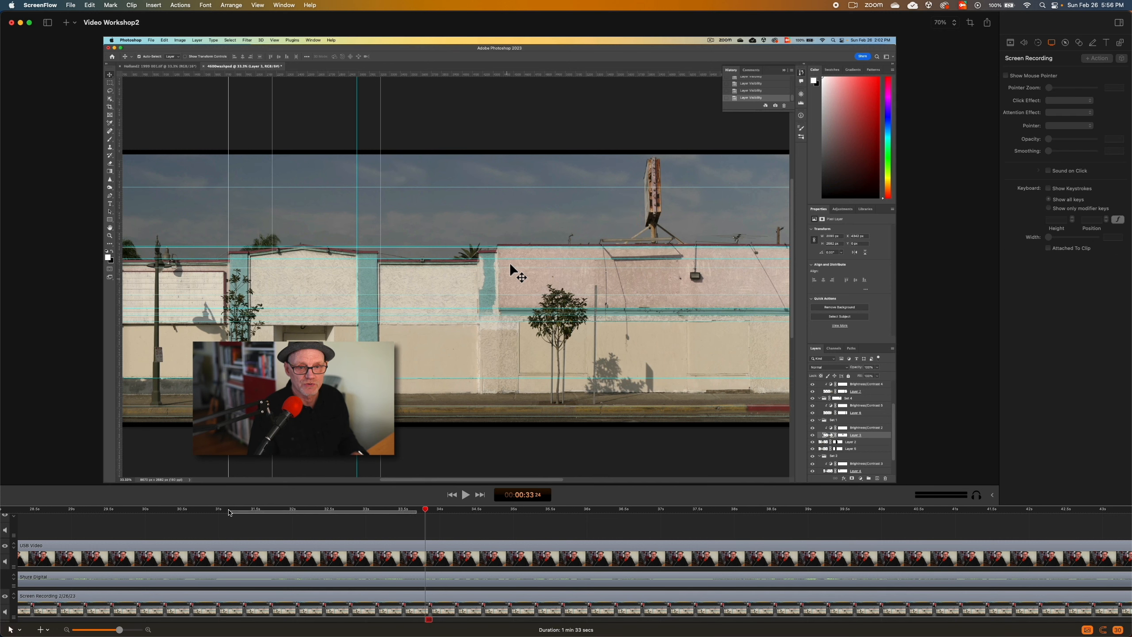
click(163, 521)
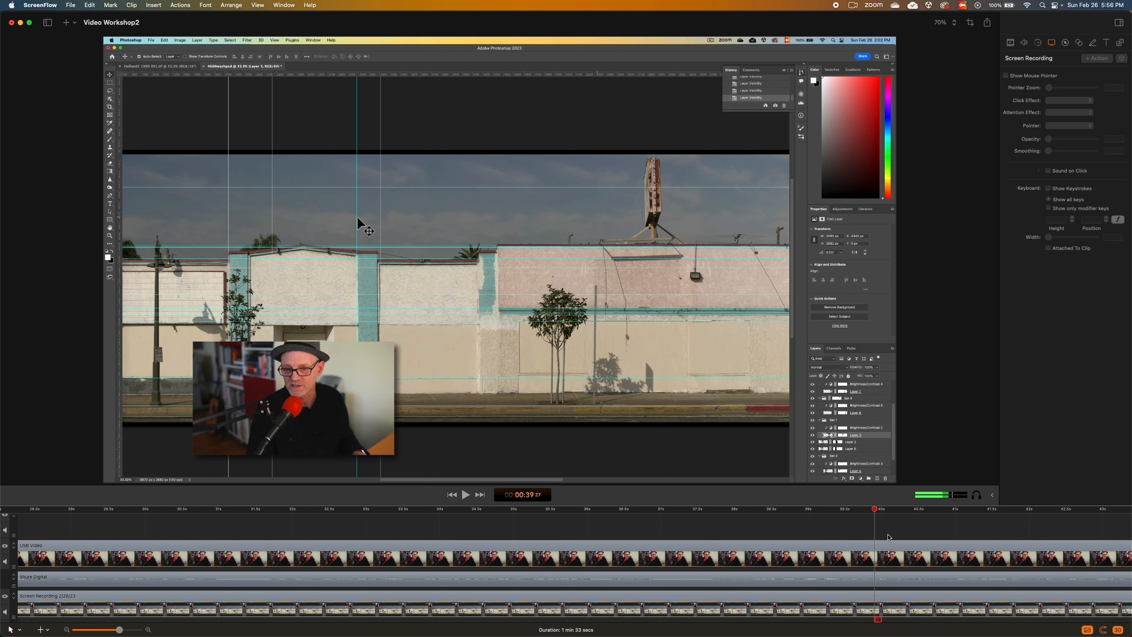
click(898, 534)
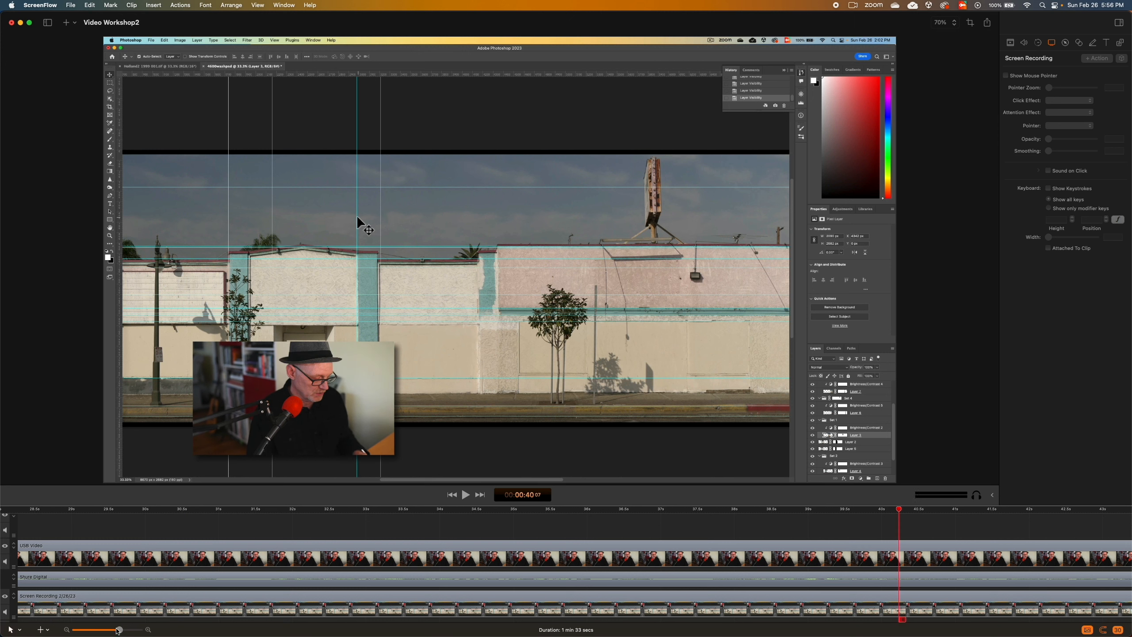
drag(119, 629, 104, 630)
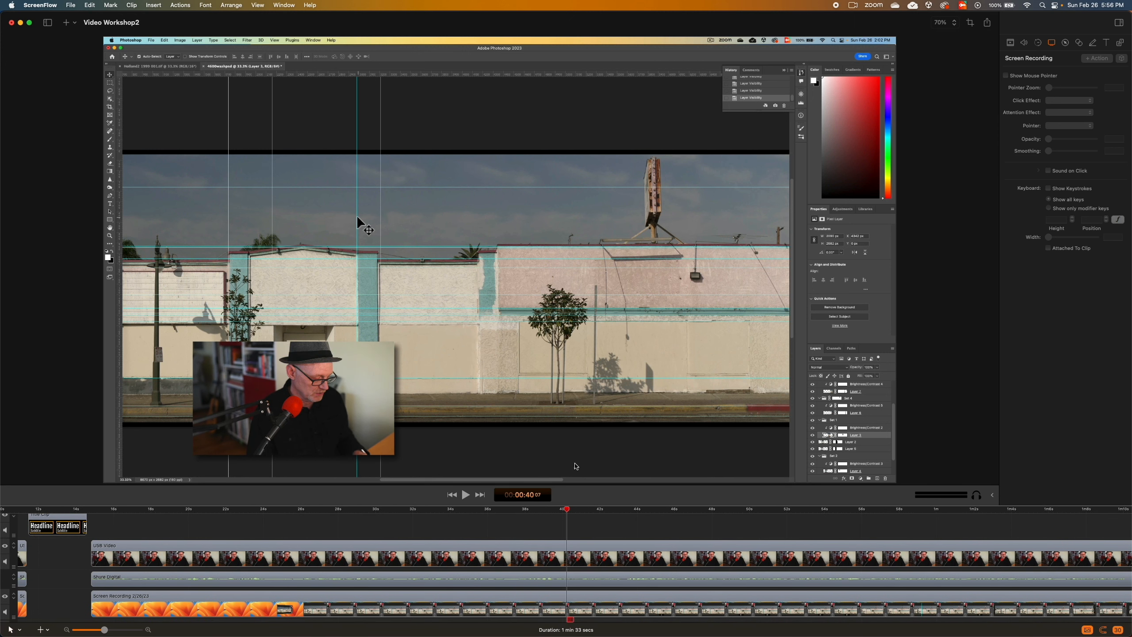
mouse_move(573, 514)
mouse_down()
mouse_move(668, 517)
mouse_move(648, 518)
mouse_up()
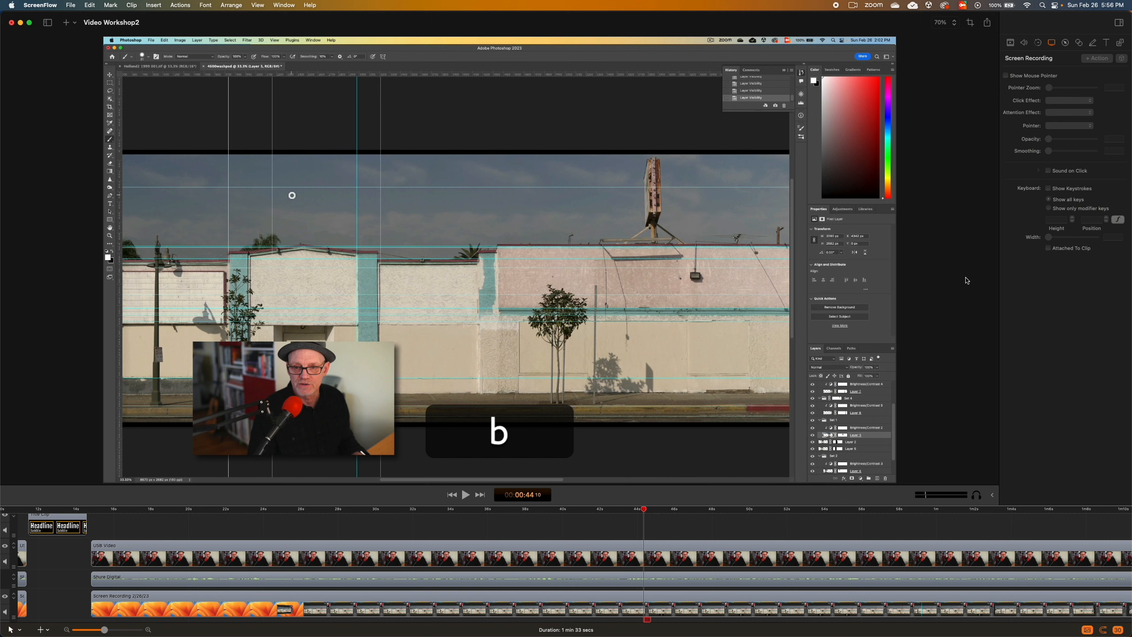
Set the height of the screen recording's keystroke display to 170
click(644, 604)
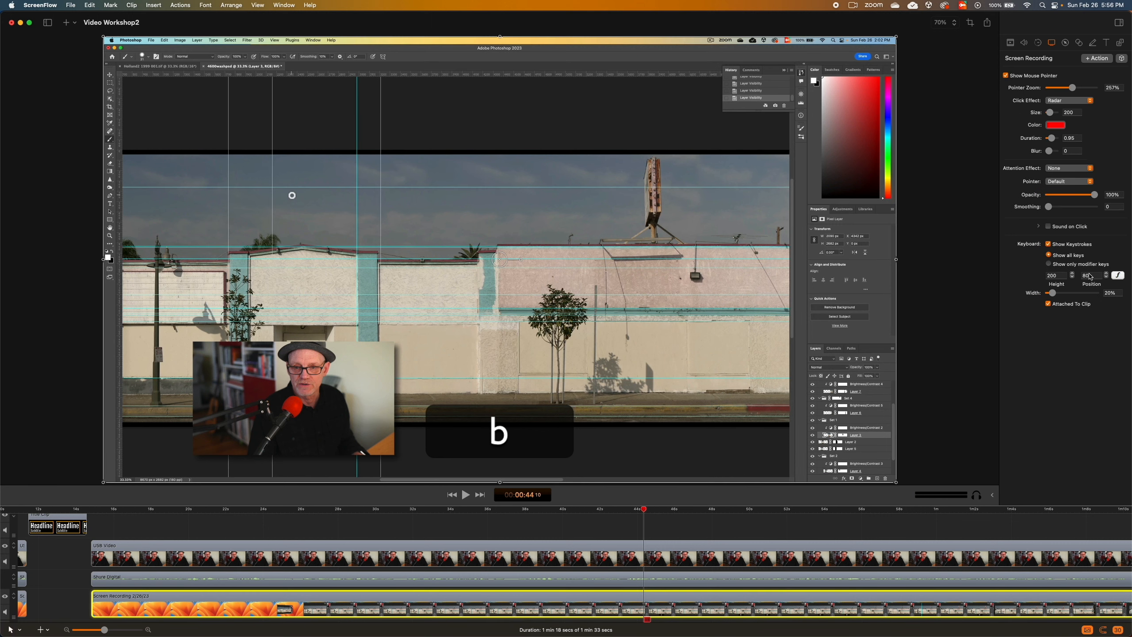
click(1072, 278)
click(1072, 277)
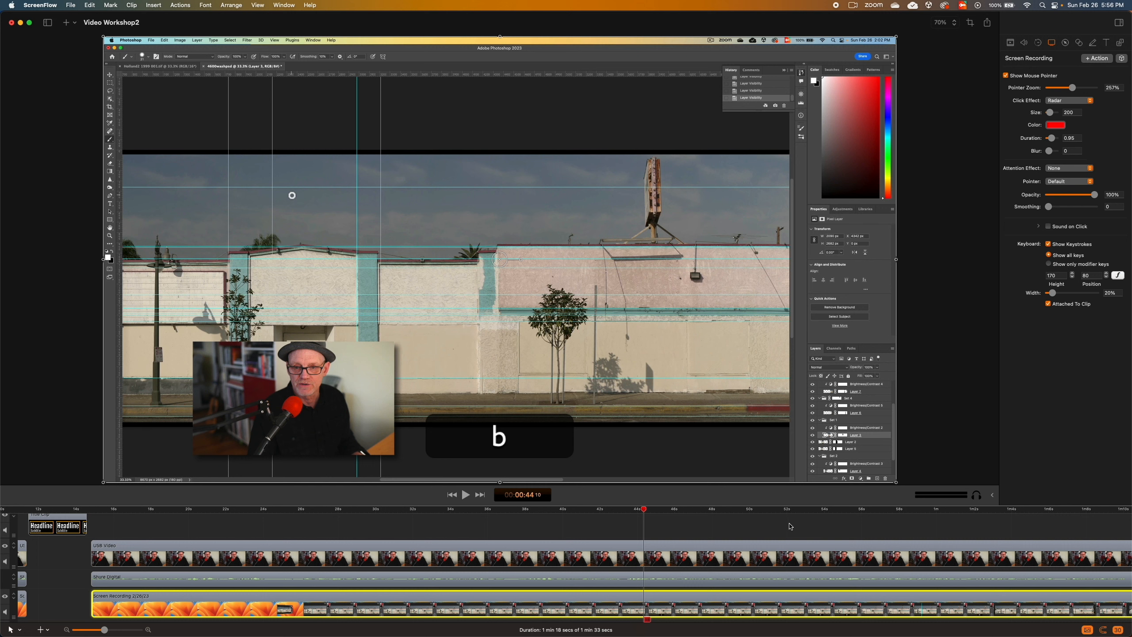
Add a video action to the screen recording at about 56 seconds that scales it to 167% and moves it to -861, 463
drag(643, 510, 870, 528)
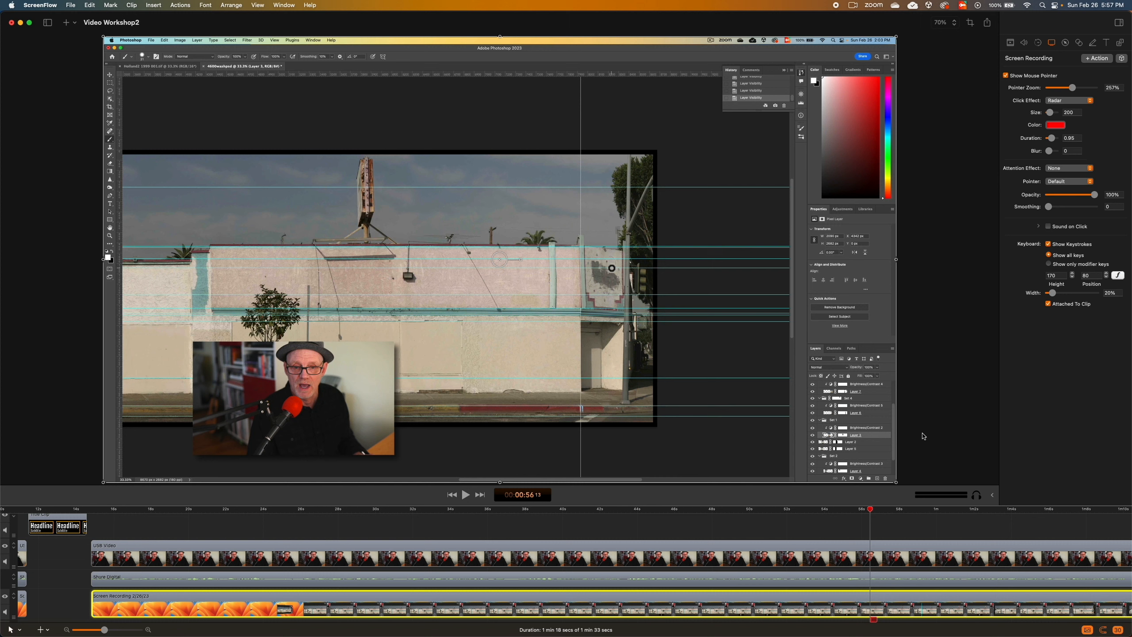
mouse_move(908, 602)
scroll(908, 602, right, 10)
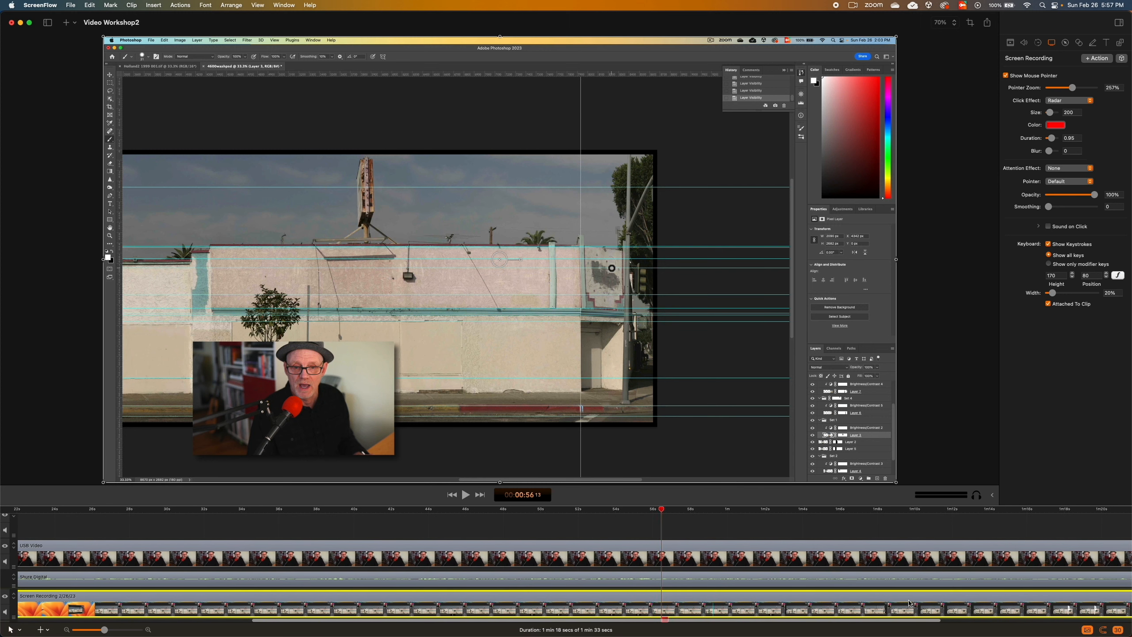
scroll(908, 602, right, 6)
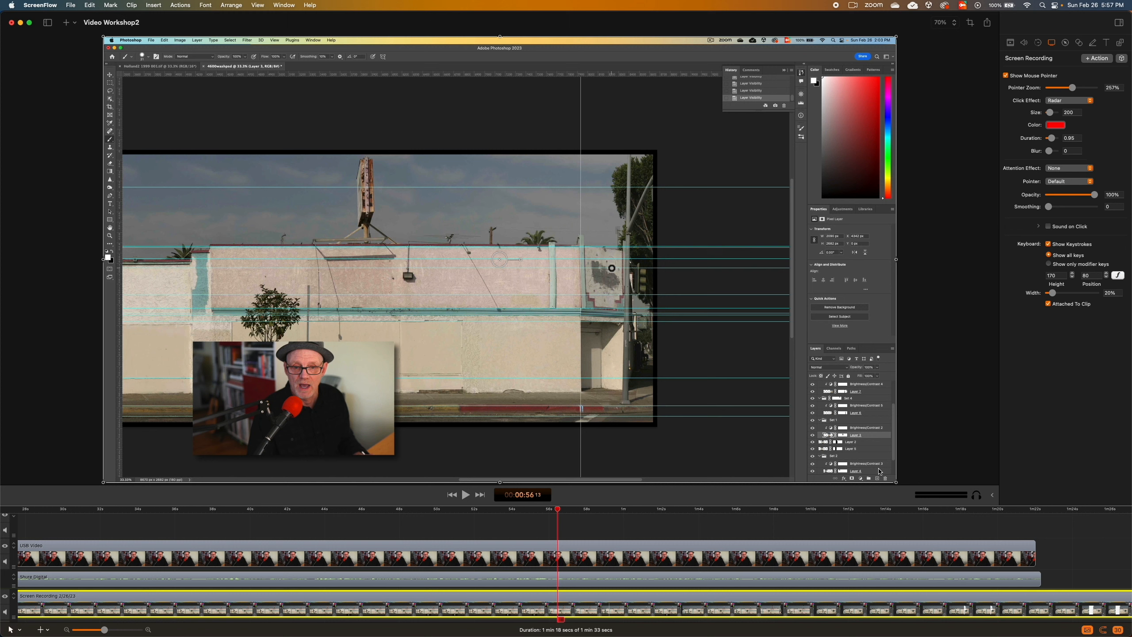
click(1010, 45)
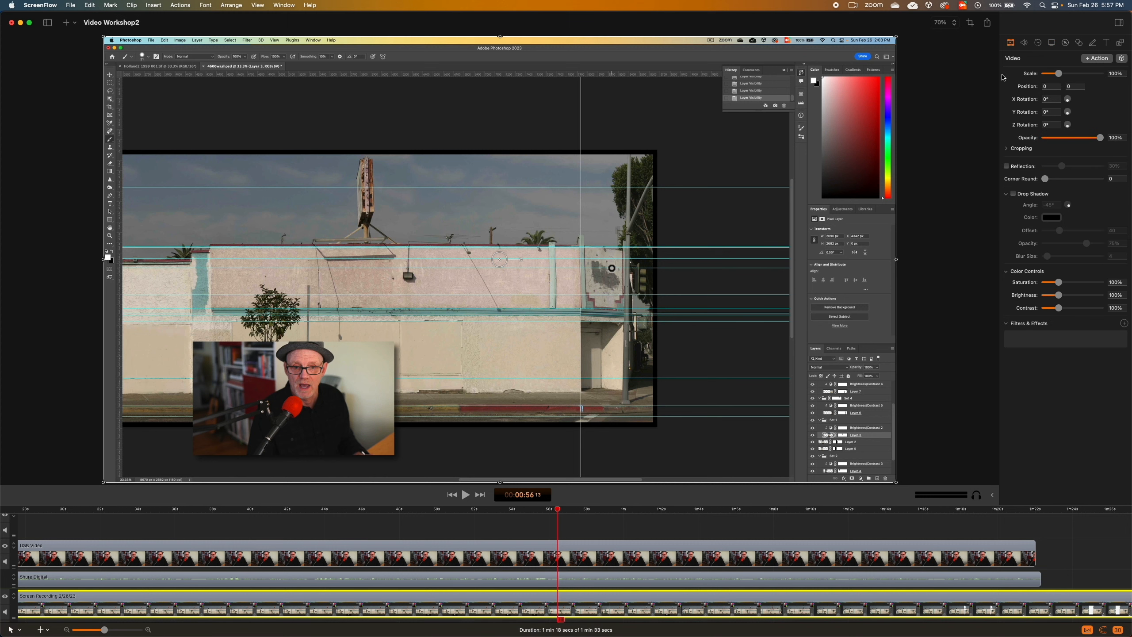
click(1099, 59)
click(661, 315)
drag(1058, 73, 1068, 75)
drag(801, 275, 533, 125)
mouse_move(557, 511)
mouse_down()
mouse_move(538, 510)
mouse_move(567, 518)
mouse_up()
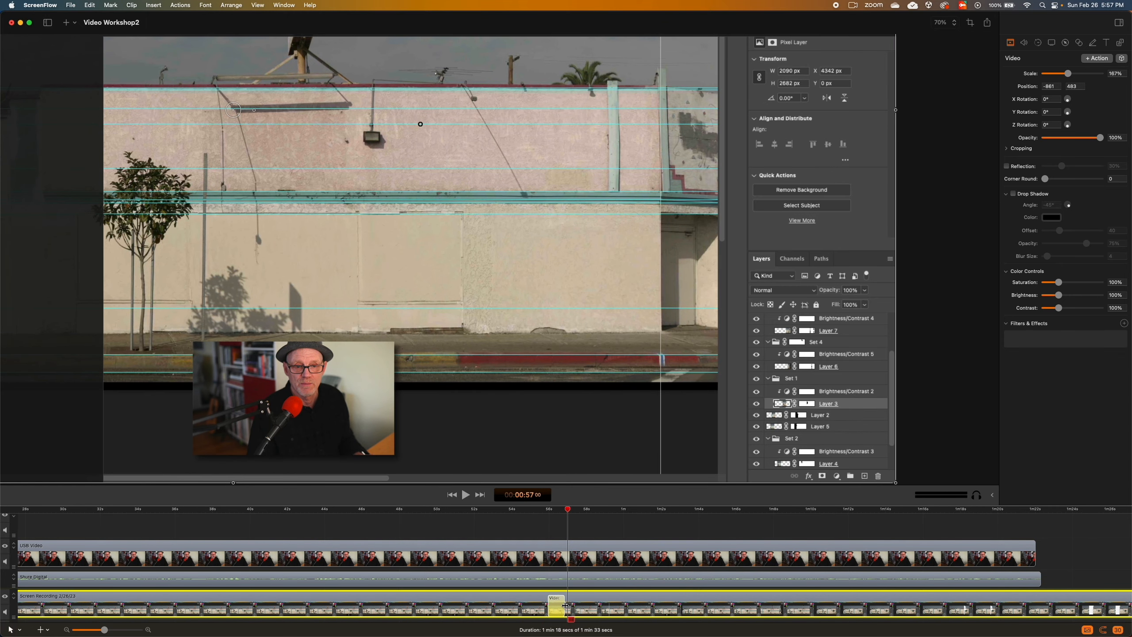
Add a freehand callout with a rectangular highlight around the Photoshop Layers panel at about 57 seconds in the screen recording
mouse_move(565, 512)
mouse_down()
mouse_move(549, 514)
mouse_move(569, 515)
mouse_up()
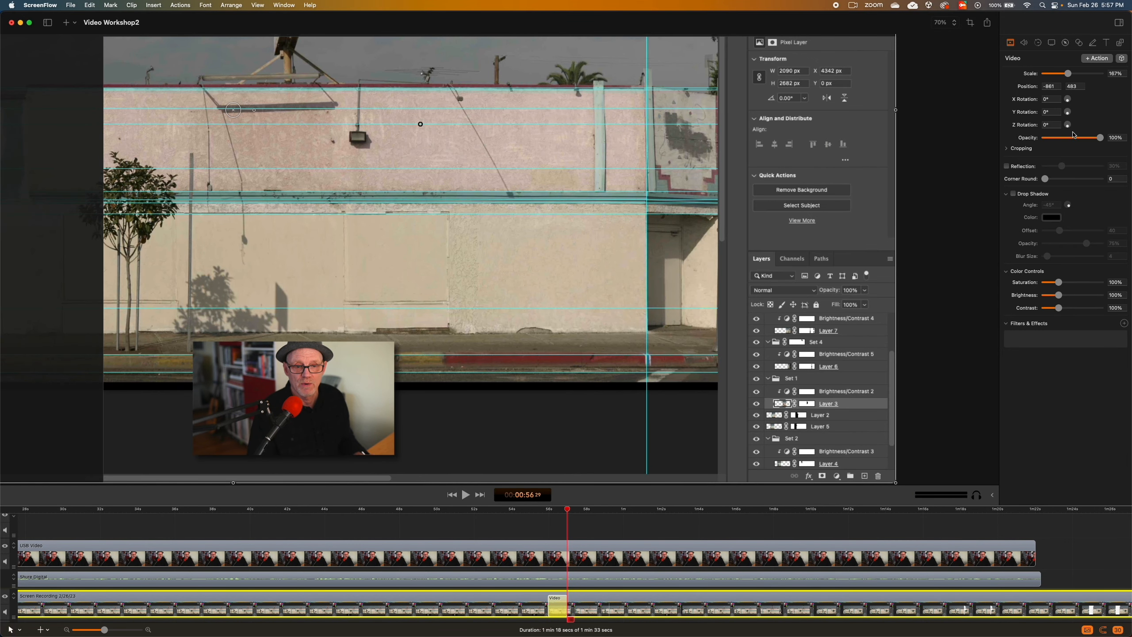
click(1065, 45)
click(1096, 60)
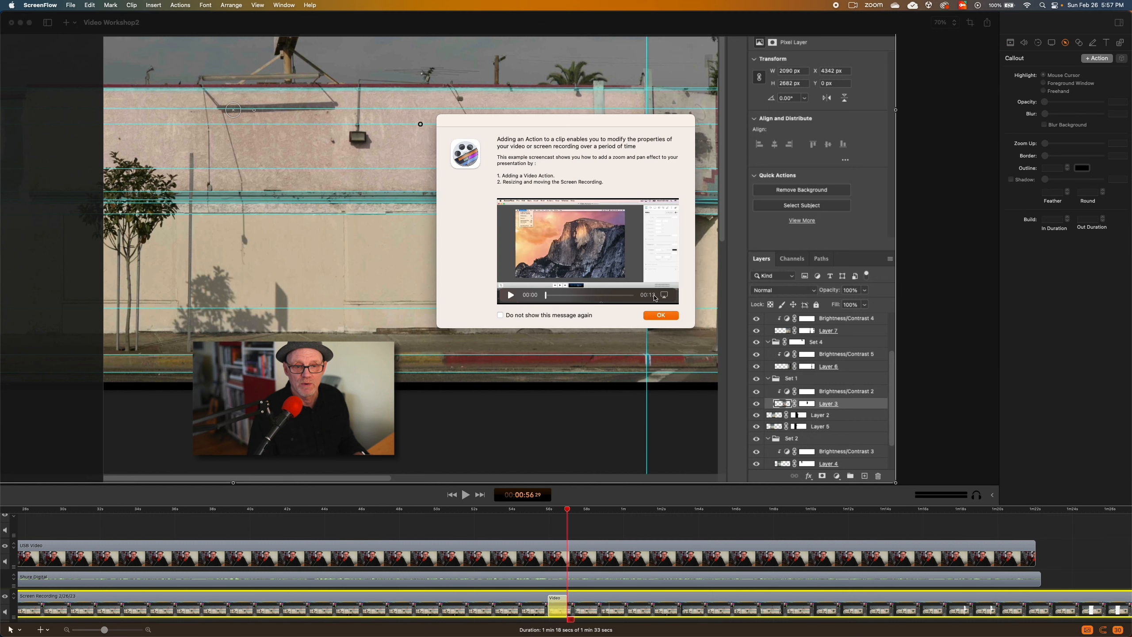
click(661, 315)
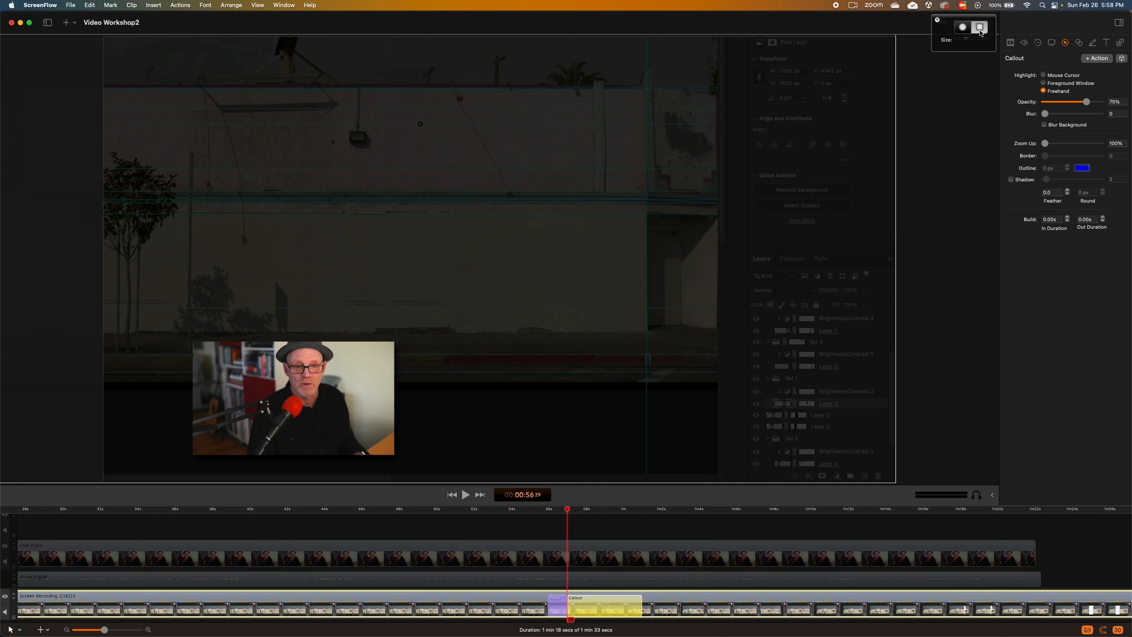
click(979, 29)
mouse_move(747, 253)
mouse_down()
mouse_move(873, 480)
mouse_move(900, 481)
mouse_up()
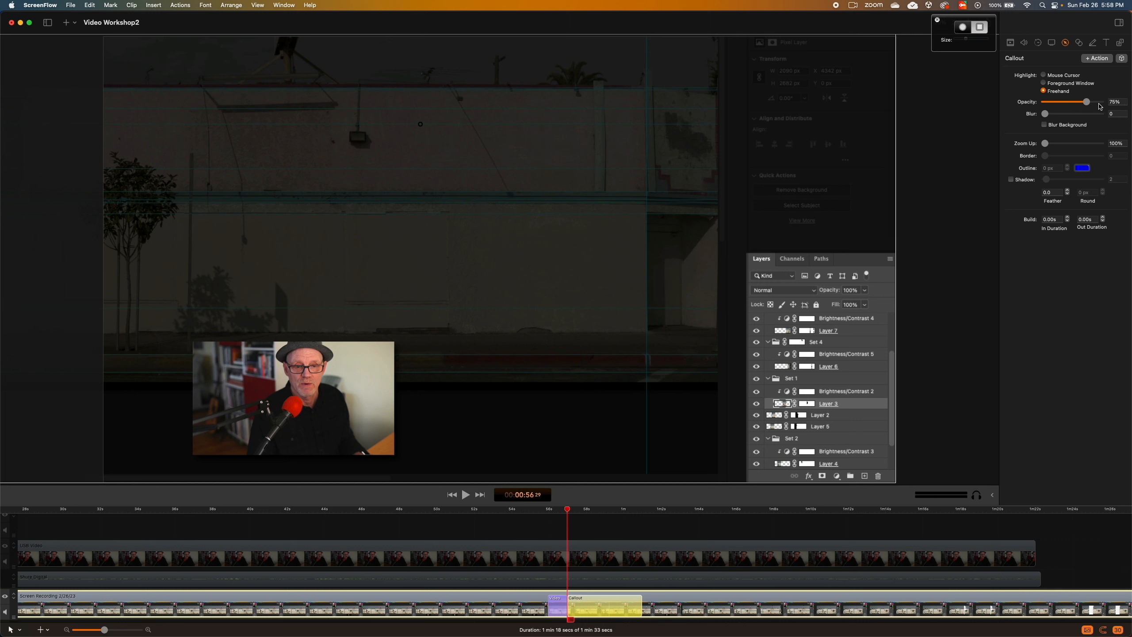
Lower the callout's opacity to 64% and try its blur amount and blurred background options
drag(1086, 102, 1082, 104)
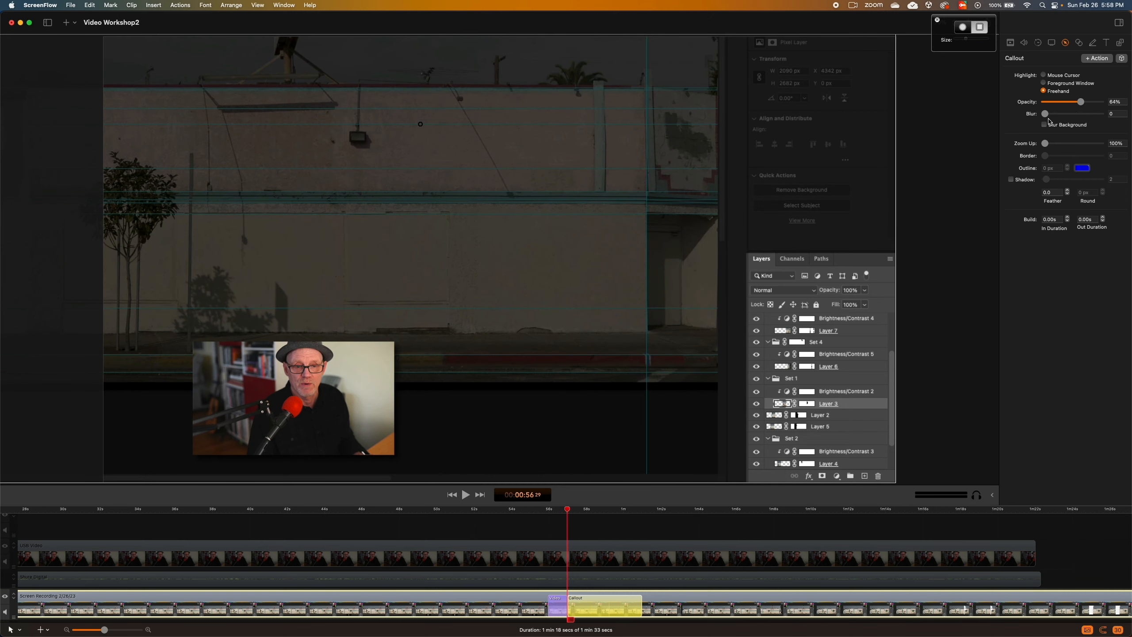
drag(1045, 114, 1011, 120)
click(1044, 124)
click(1044, 125)
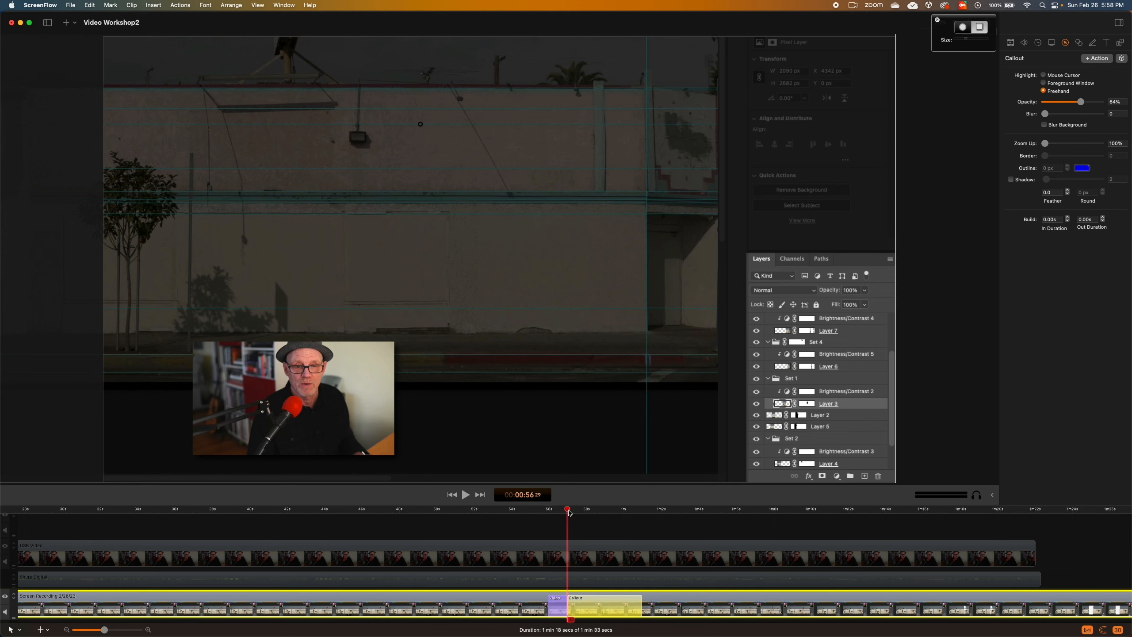
Extend the end of the callout to about 1:01 and place the playhead near its end
drag(571, 516, 632, 518)
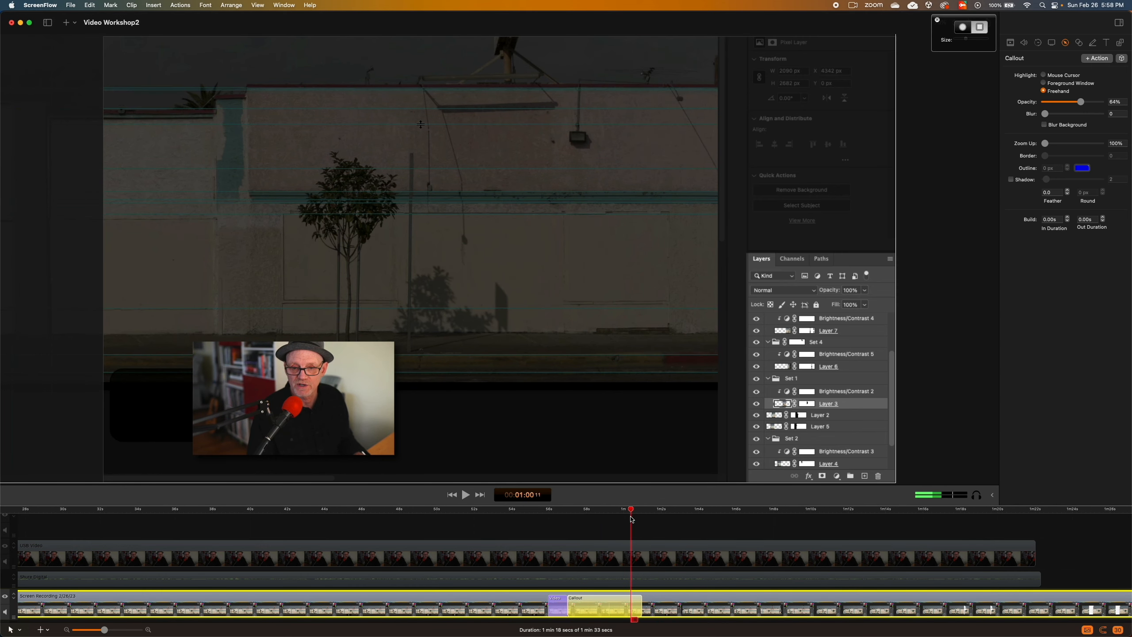
mouse_move(641, 607)
mouse_down()
mouse_move(624, 606)
mouse_move(647, 610)
mouse_up()
click(638, 513)
click(643, 512)
Set the callout's build in duration and out duration to 0.80 s each
click(1009, 42)
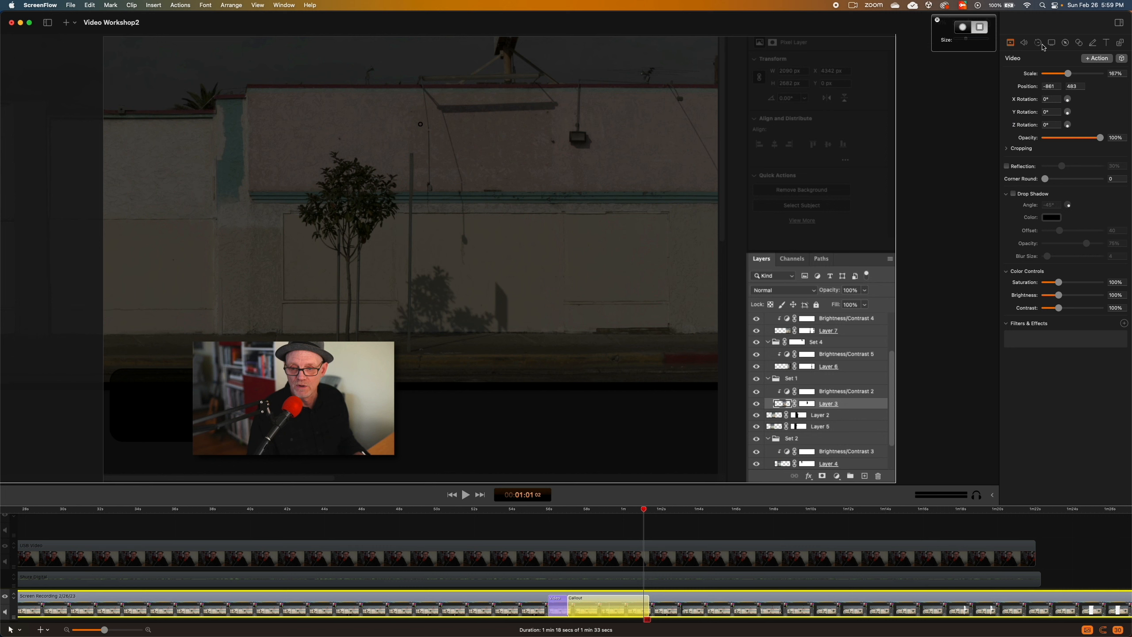
click(1052, 44)
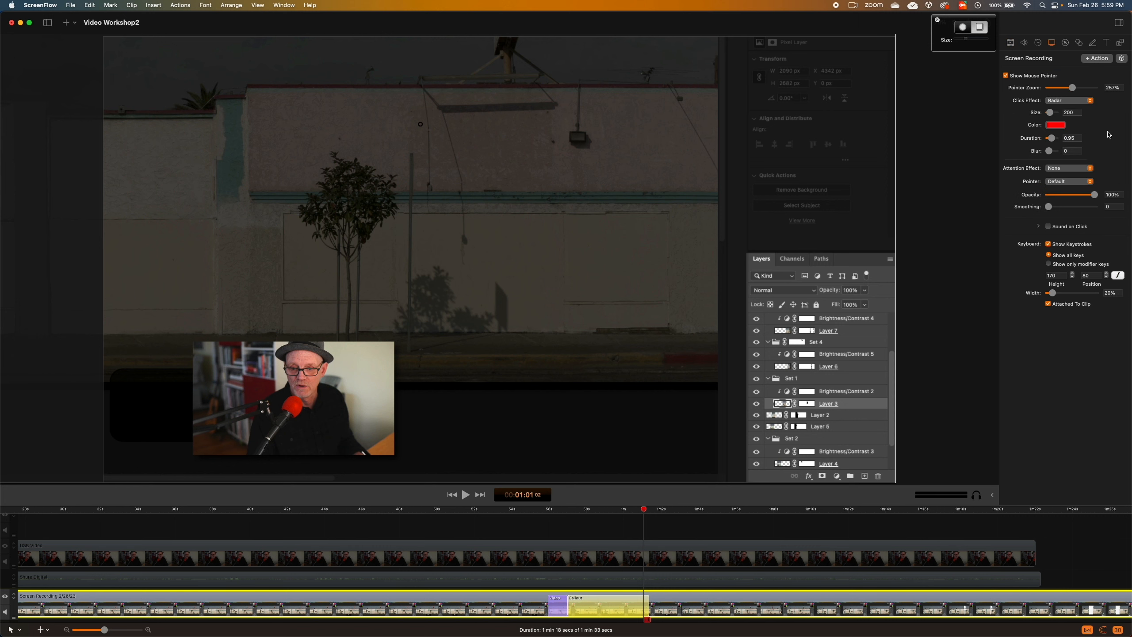
click(1066, 44)
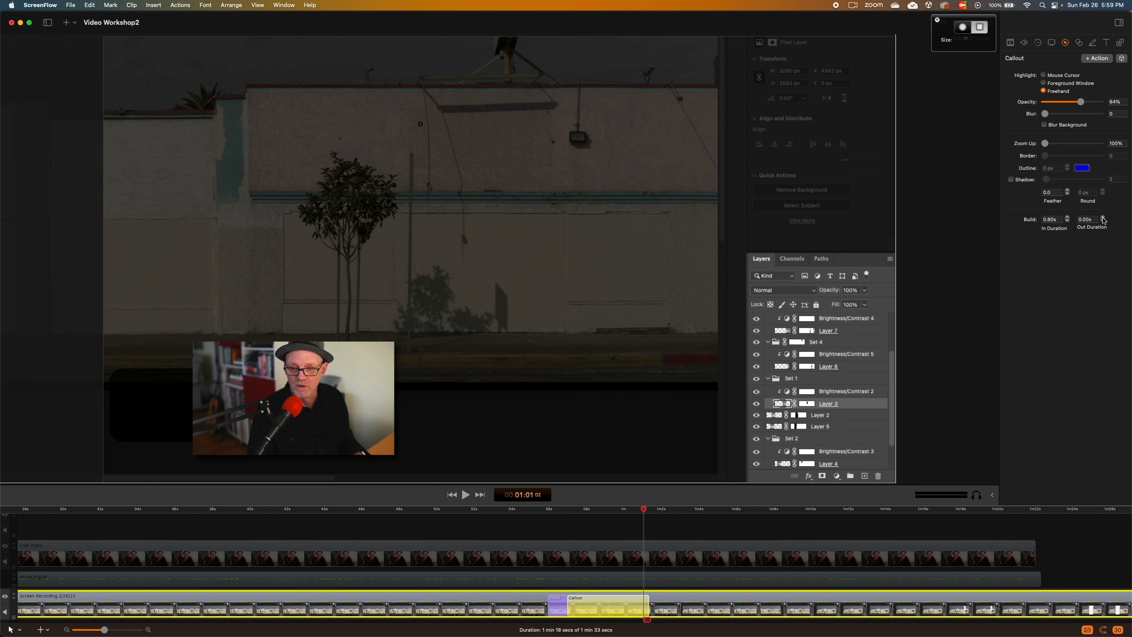
click(1102, 217)
click(1102, 217)
click(1102, 218)
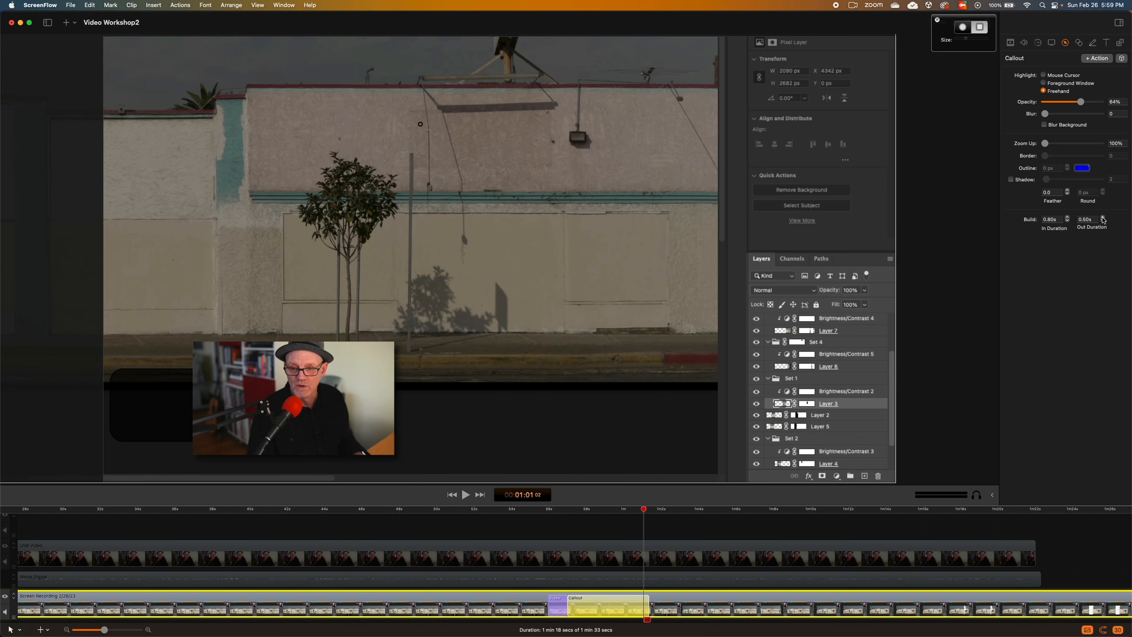
click(1102, 217)
click(1102, 217)
click(1102, 218)
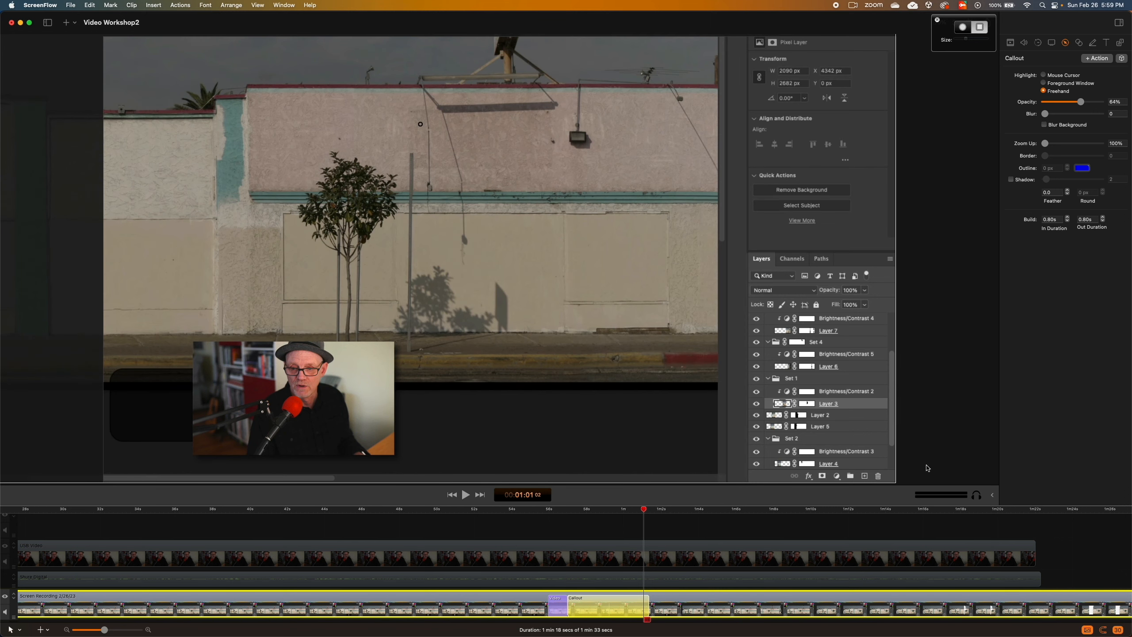
Play back the zoom and callout from about 56 seconds to check the fade in and out
click(645, 519)
drag(643, 509, 552, 512)
key(space)
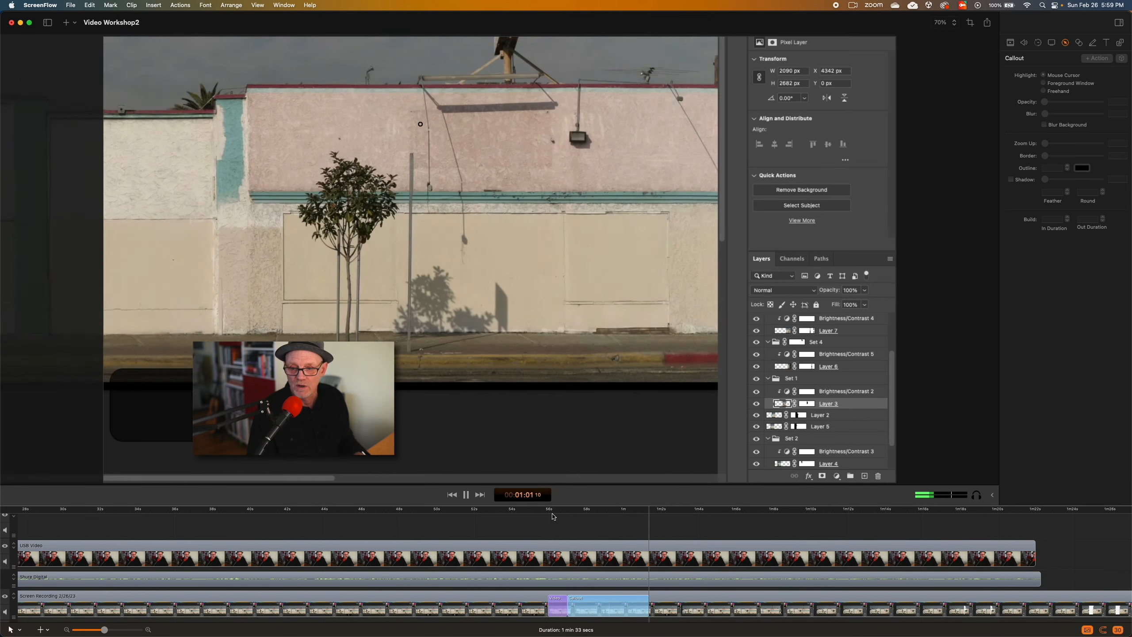
key(space)
Add a second video action to the screen recording at about 1:01 that scales it to 100% and moves it to 0, -4
click(642, 509)
drag(643, 510, 639, 509)
click(677, 597)
click(1010, 43)
click(1096, 59)
click(661, 315)
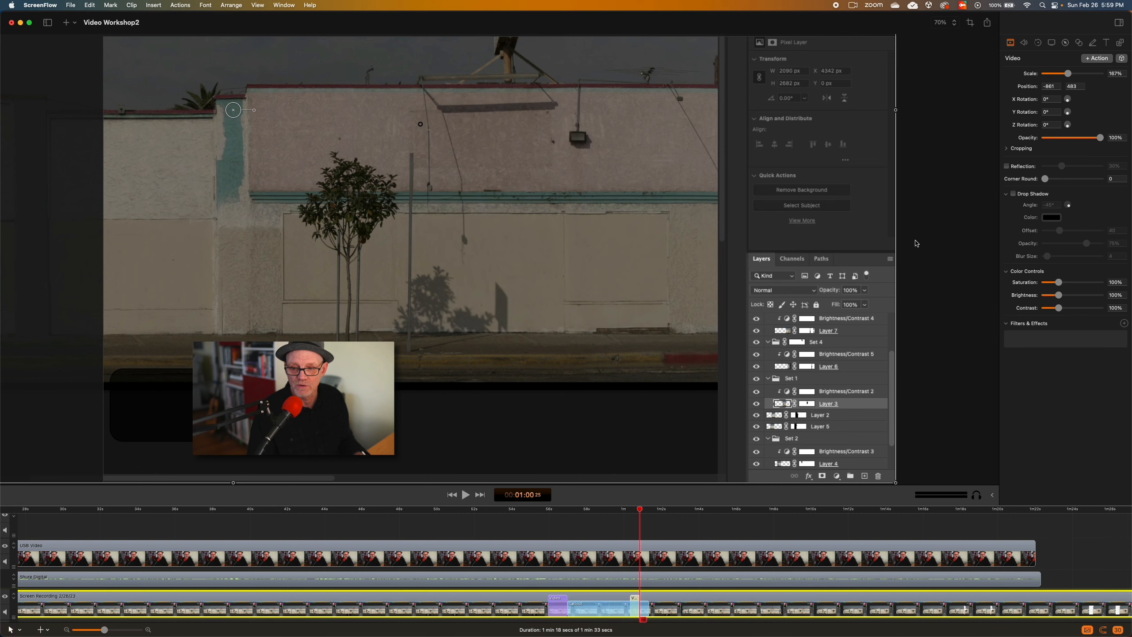
click(1117, 73)
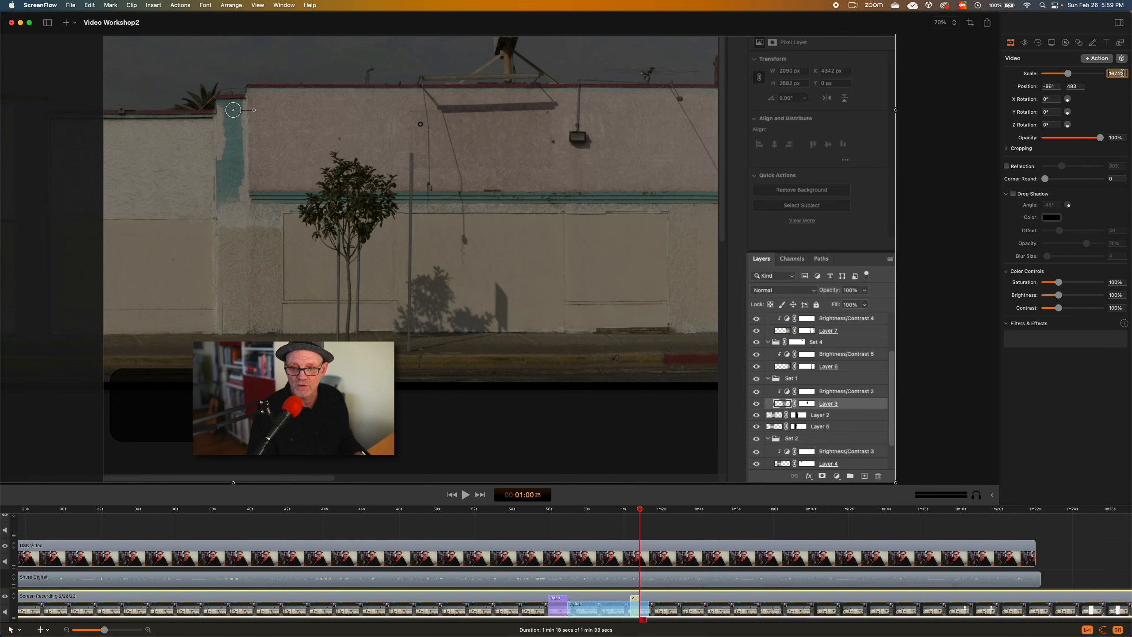
text(100)
key(Return)
drag(630, 191, 897, 341)
Shift the zoom-out action to the callout's end, between about 1:01 and 1:02, and play back the sequence from about 55 seconds
drag(635, 600, 650, 600)
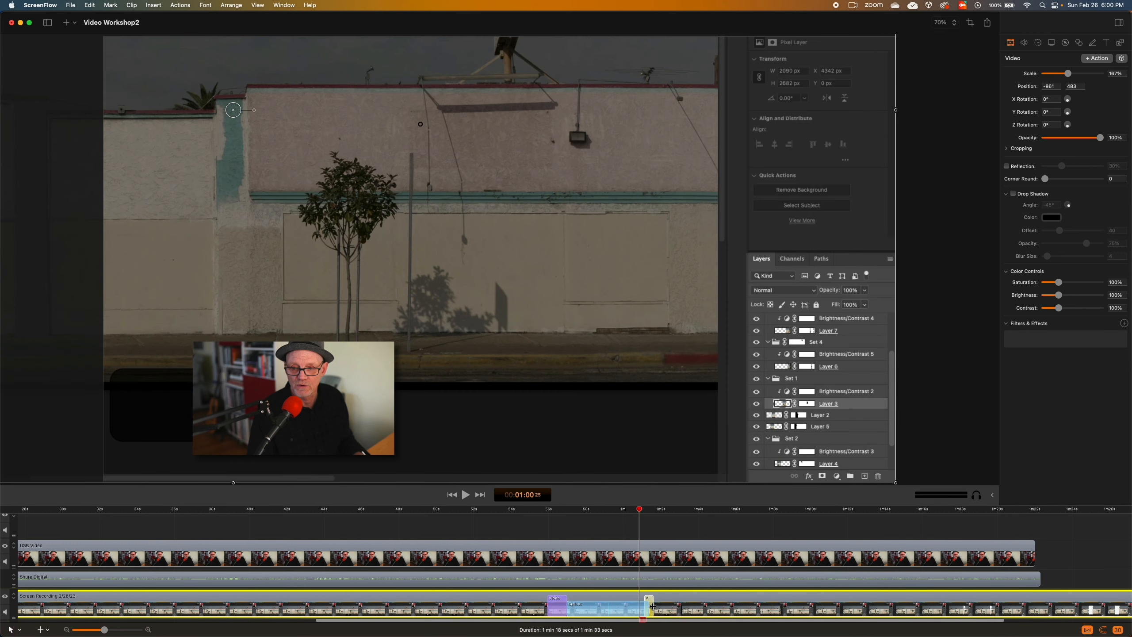
drag(652, 606, 660, 606)
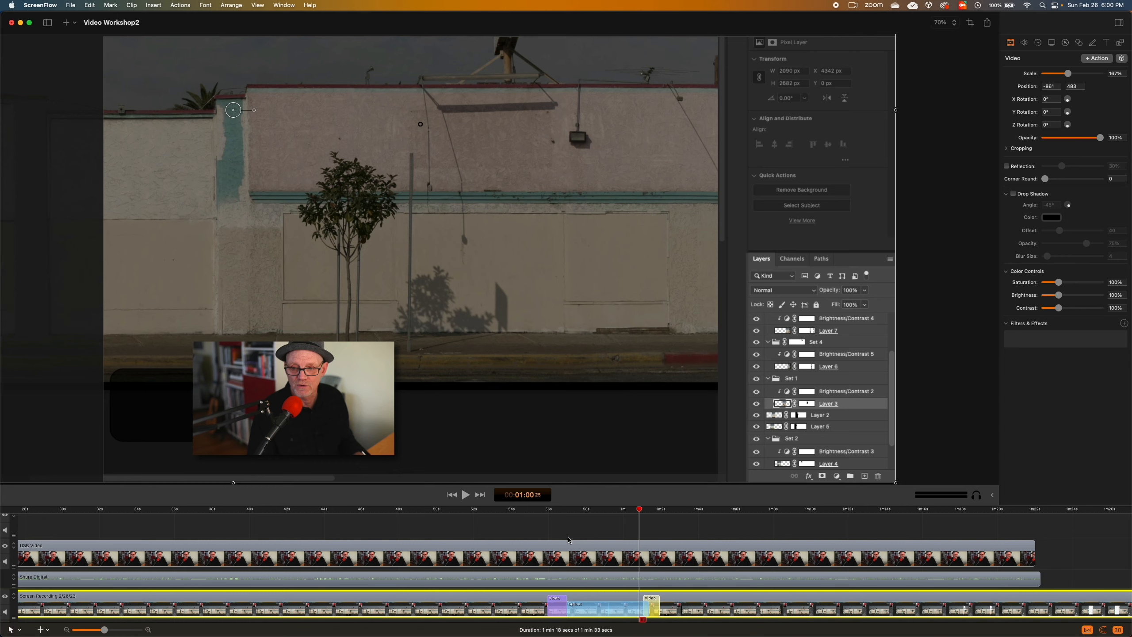
click(538, 515)
key(space)
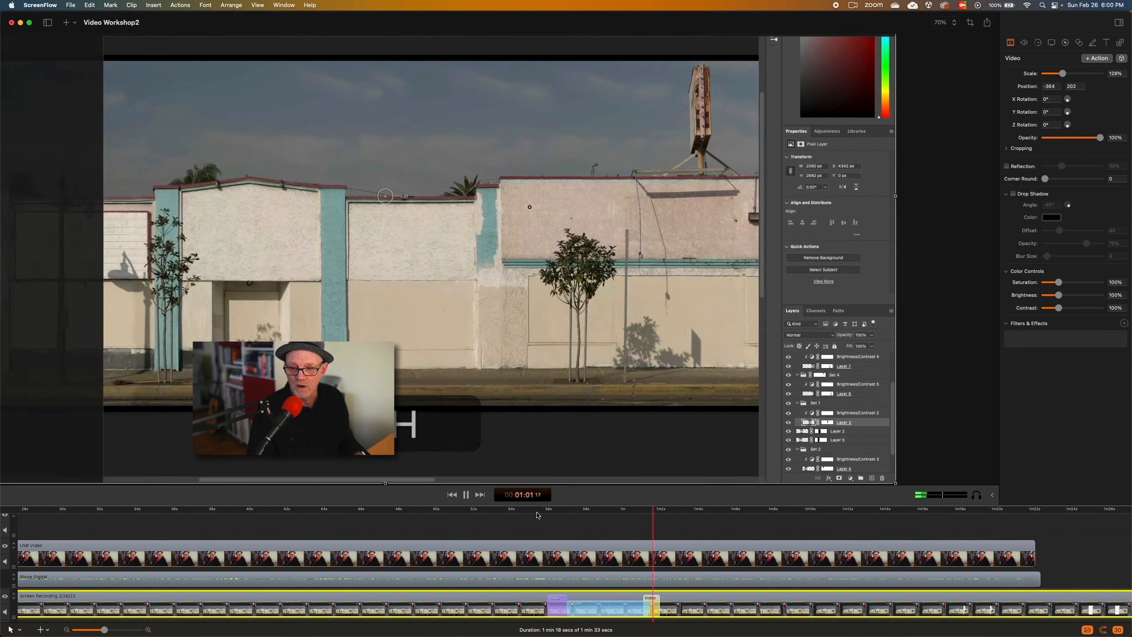
key(space)
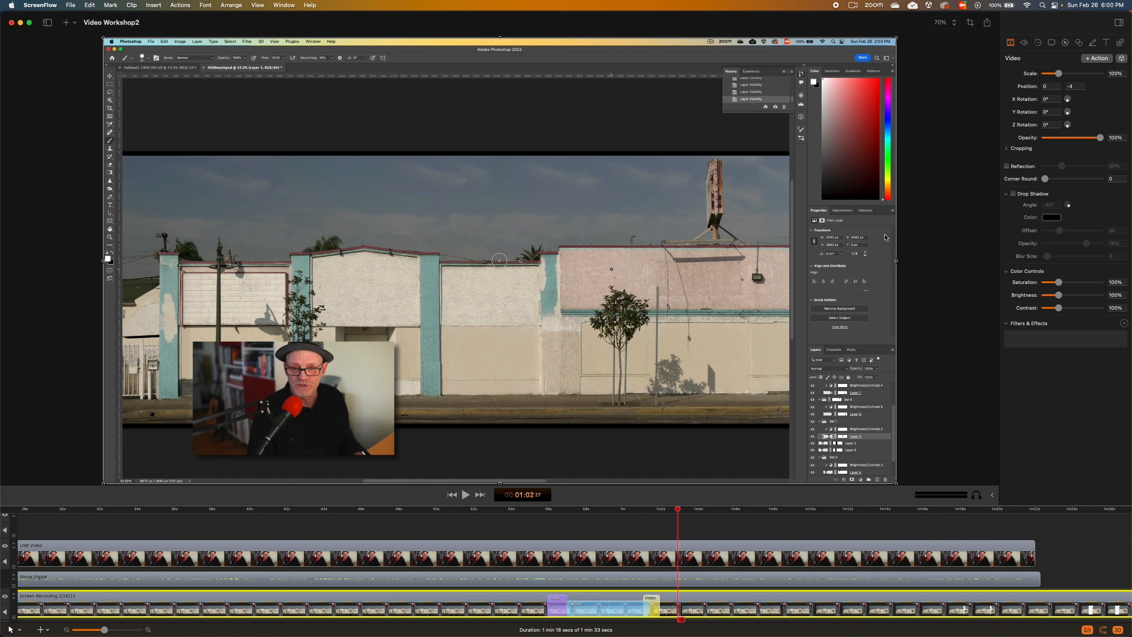
Try a callout with a freehand brushed highlight on the screen recording at about 1:02 and delete it
click(1065, 43)
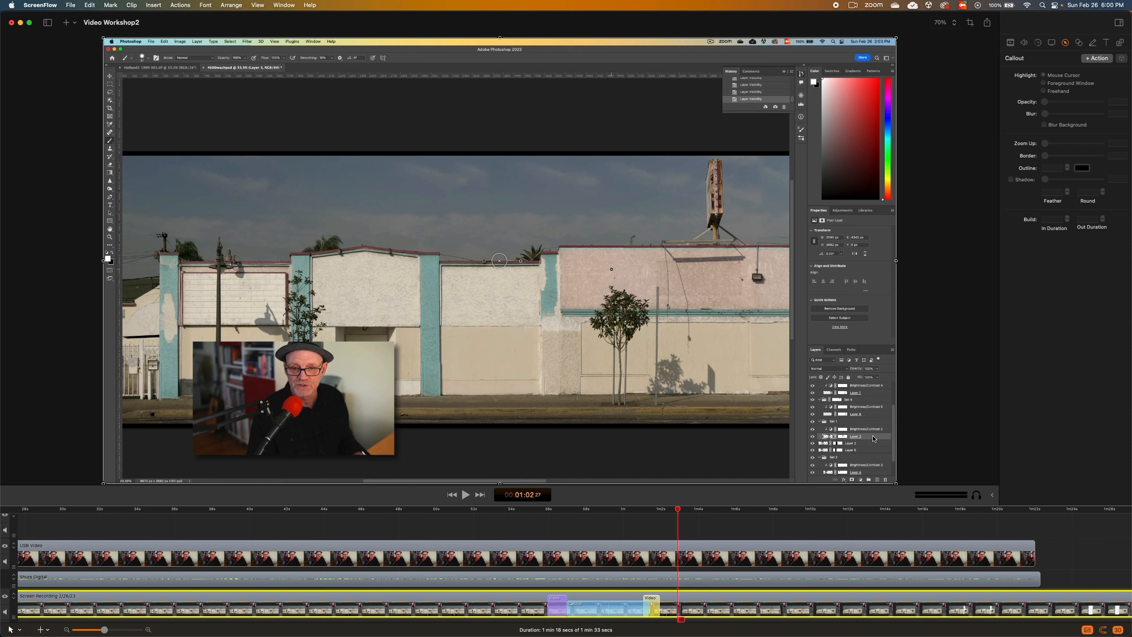
click(1095, 58)
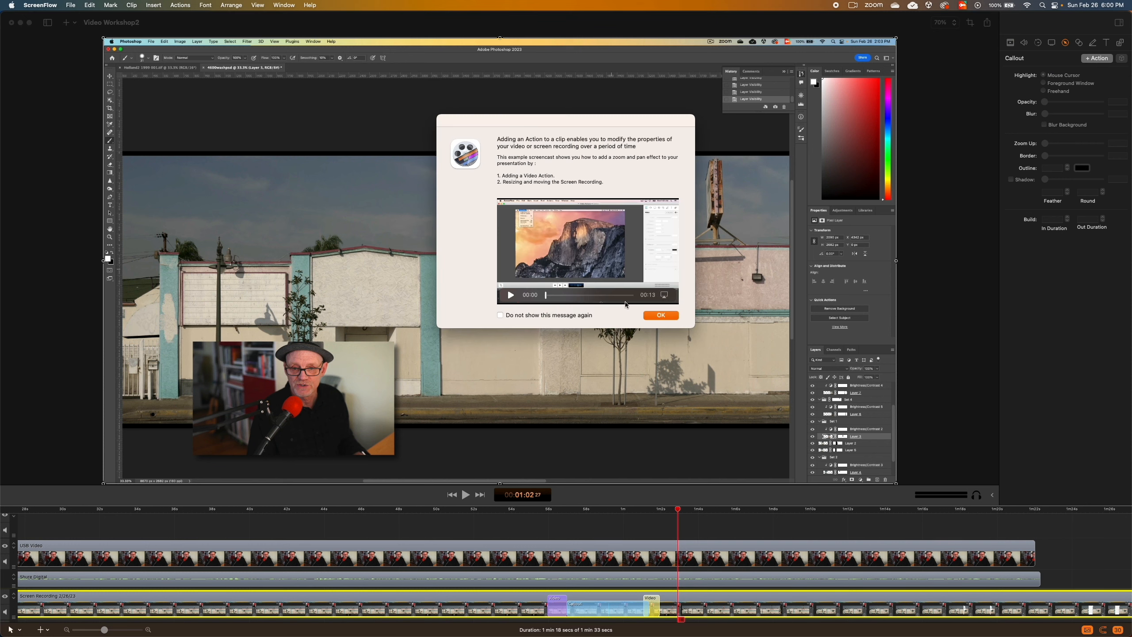
click(656, 315)
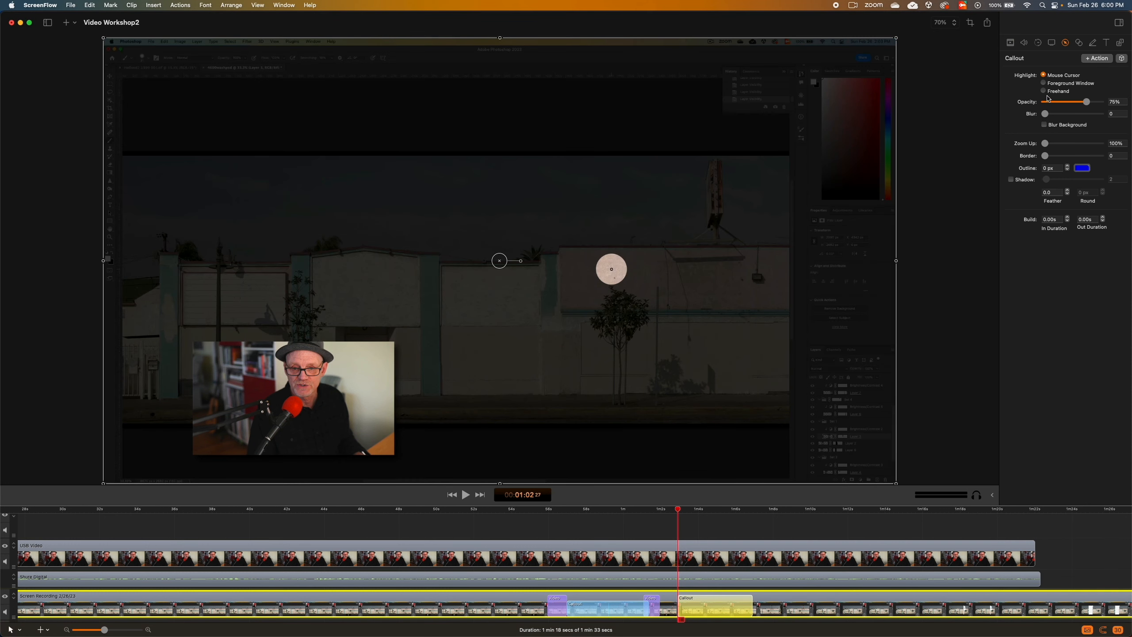
click(1043, 91)
mouse_move(718, 167)
mouse_down()
mouse_move(647, 170)
mouse_move(685, 238)
mouse_move(625, 317)
mouse_move(664, 346)
mouse_up()
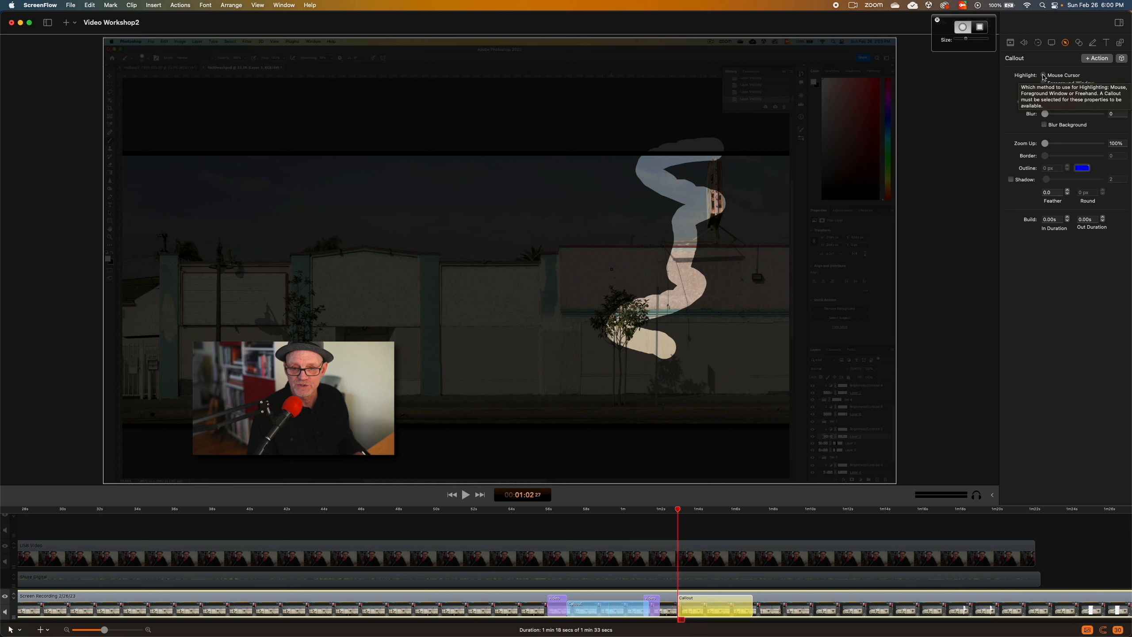
click(700, 602)
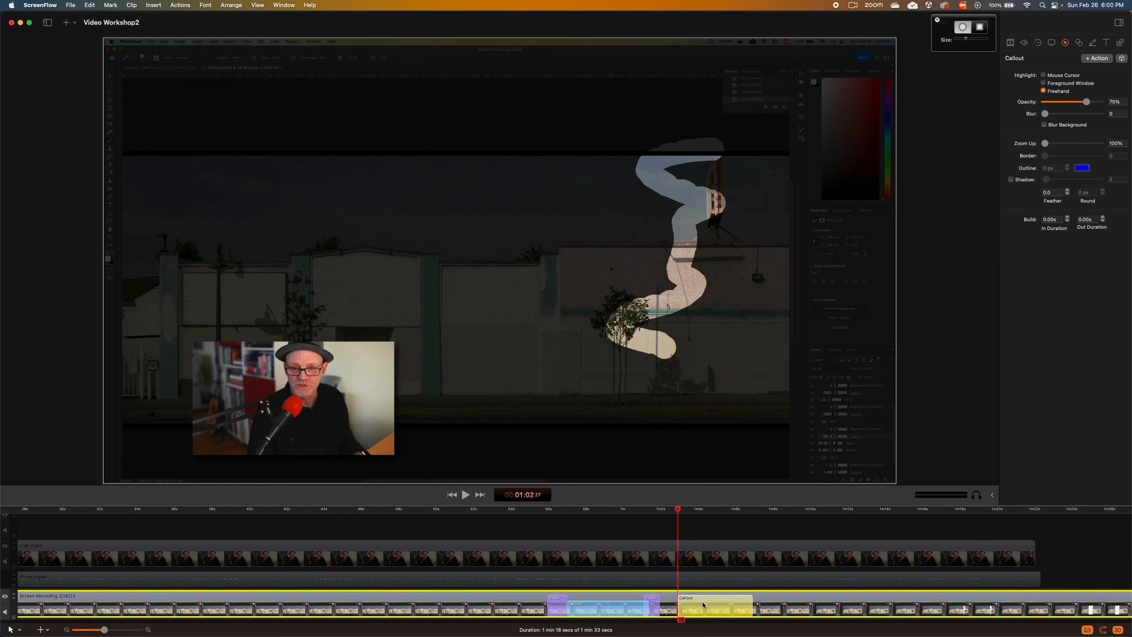
key(Delete)
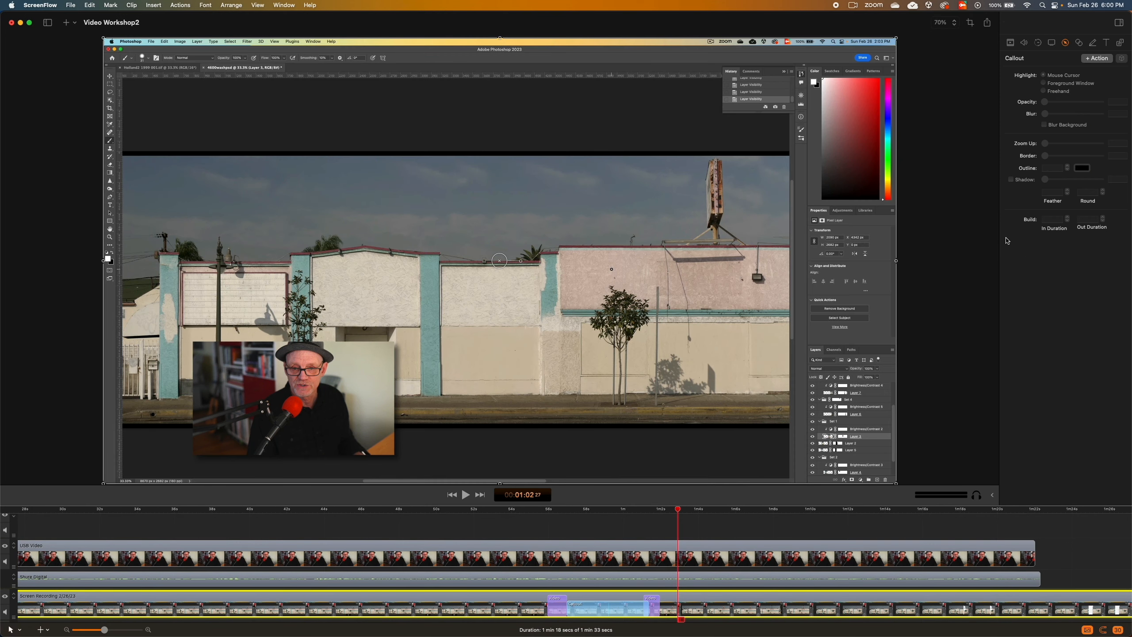
Add a line annotation at about 1:02 pointing up at the rooftop sign, with an arrowhead at its start and a plain end
click(1079, 42)
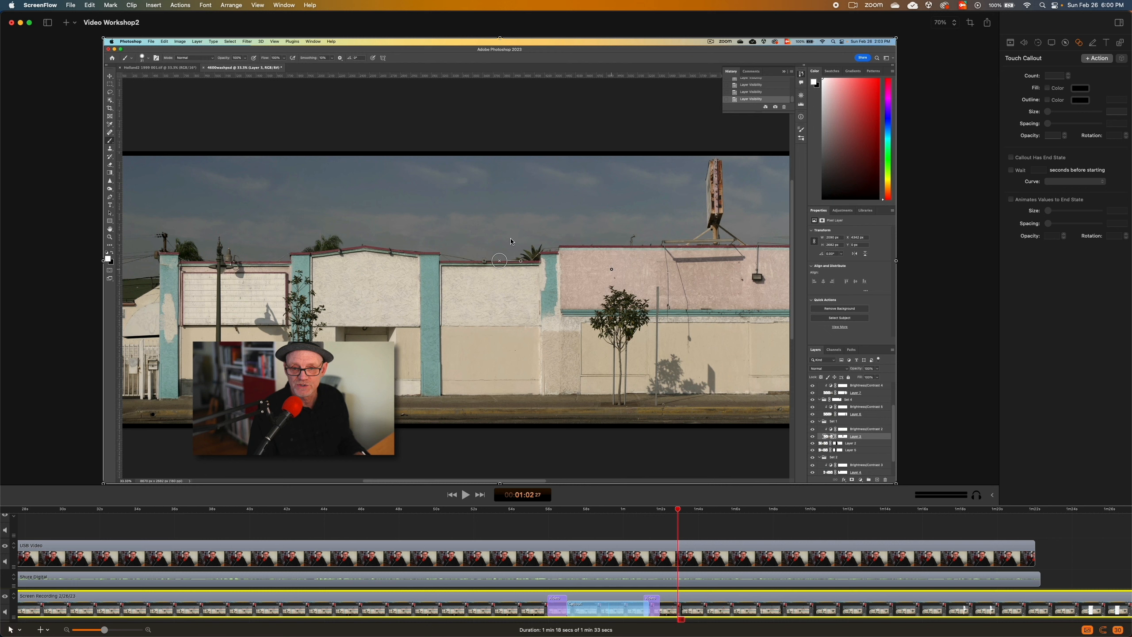
click(1092, 42)
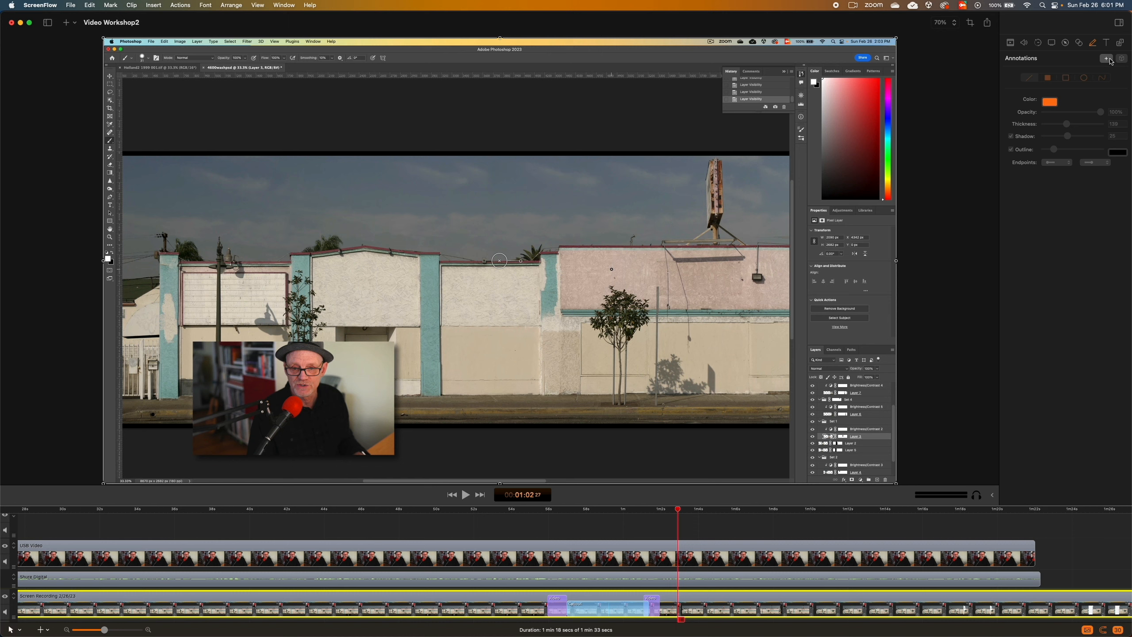
click(1107, 58)
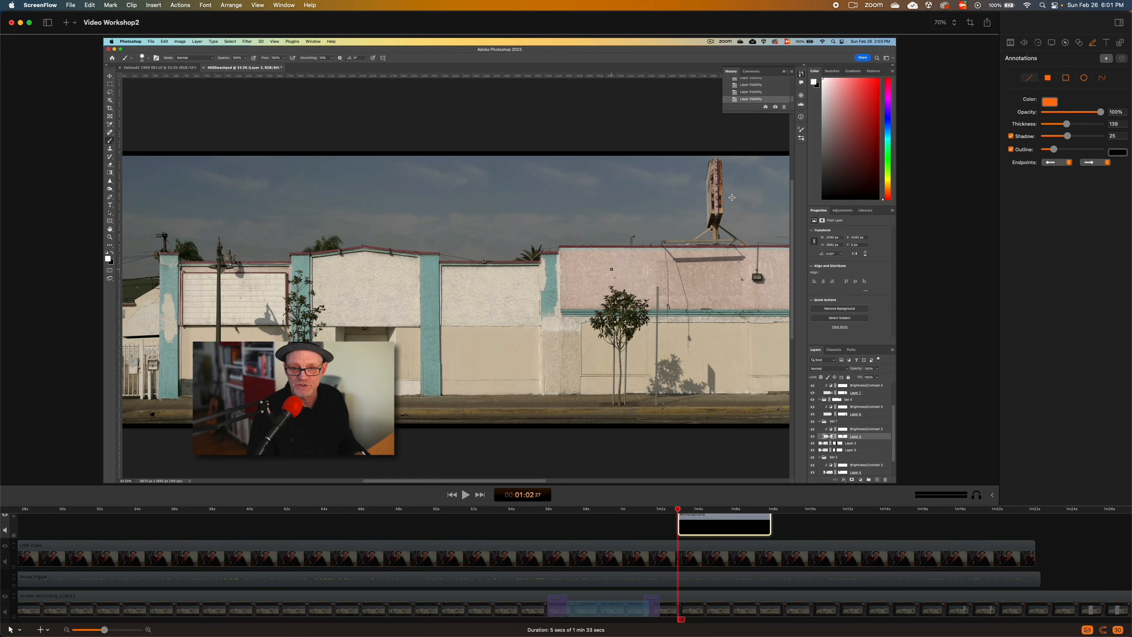
drag(728, 177, 408, 349)
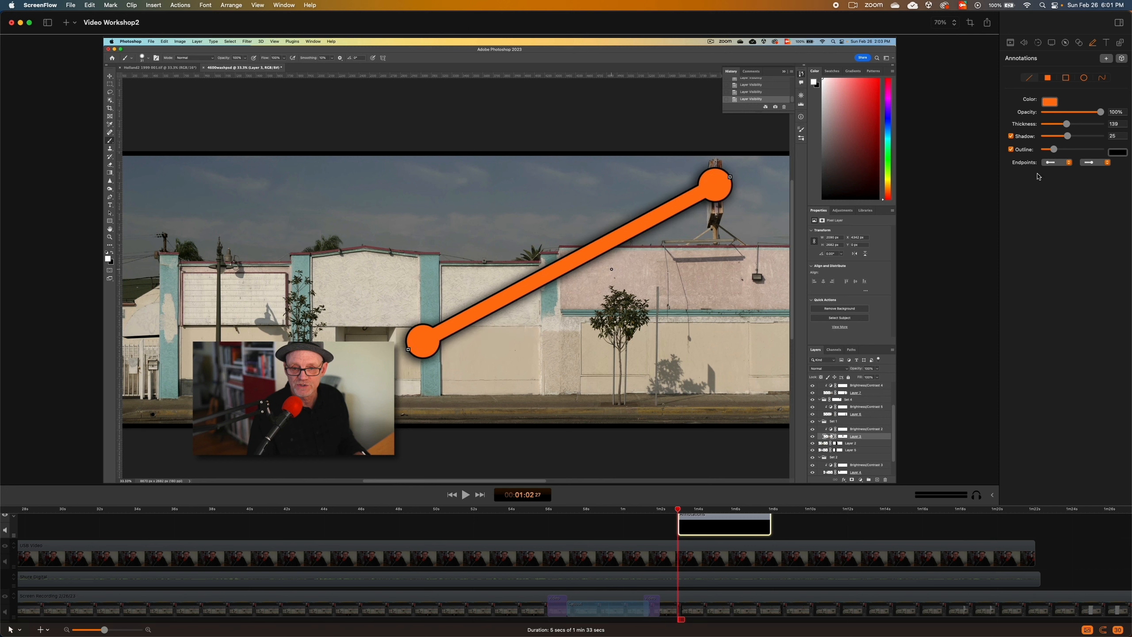
click(1048, 166)
click(1063, 152)
click(1086, 165)
click(1089, 145)
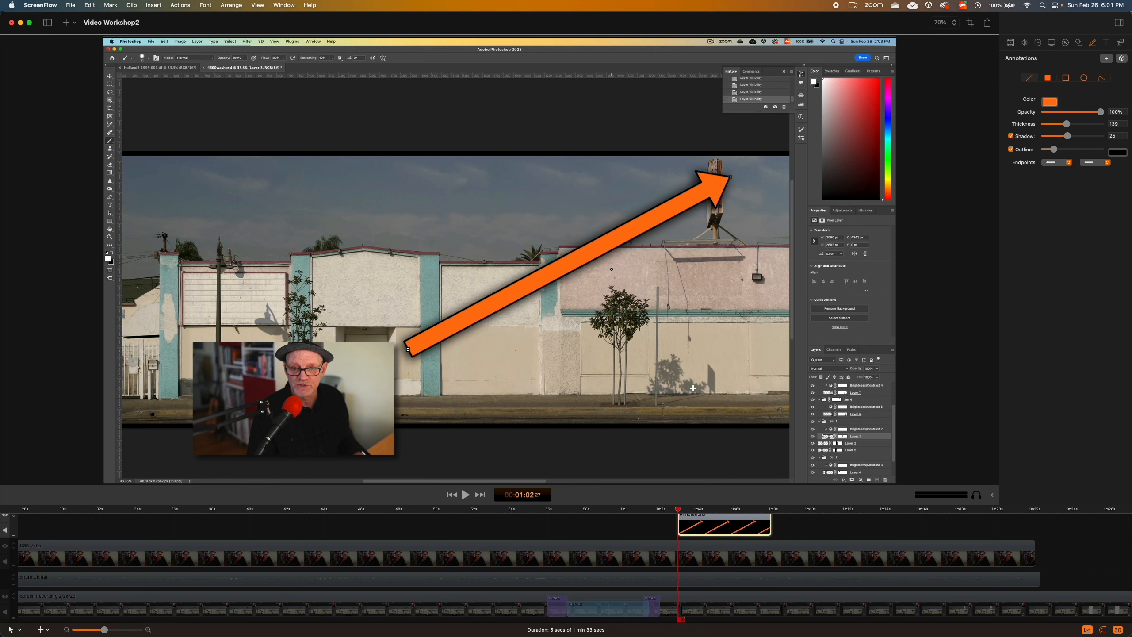
Play to about 1:04 and move the annotation's arrowhead to the visibility icons of the Photoshop Layers panel
click(702, 510)
key(space)
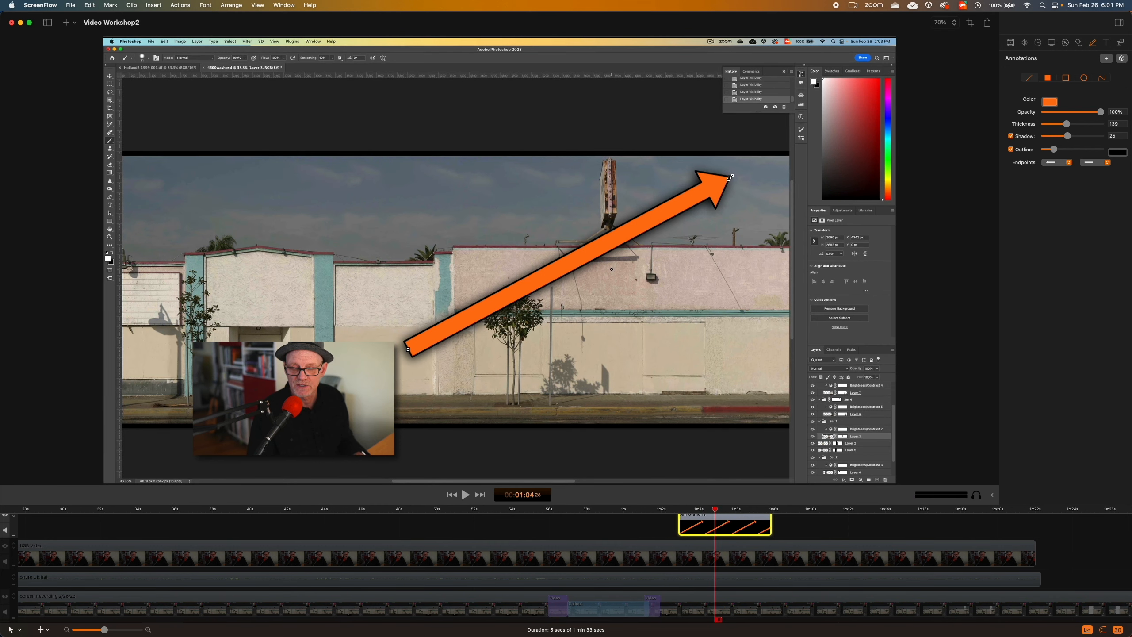
drag(729, 176, 749, 363)
drag(748, 364, 811, 385)
Play back the repositioned arrow annotation and check the frames around its end at about 1:07
key(space)
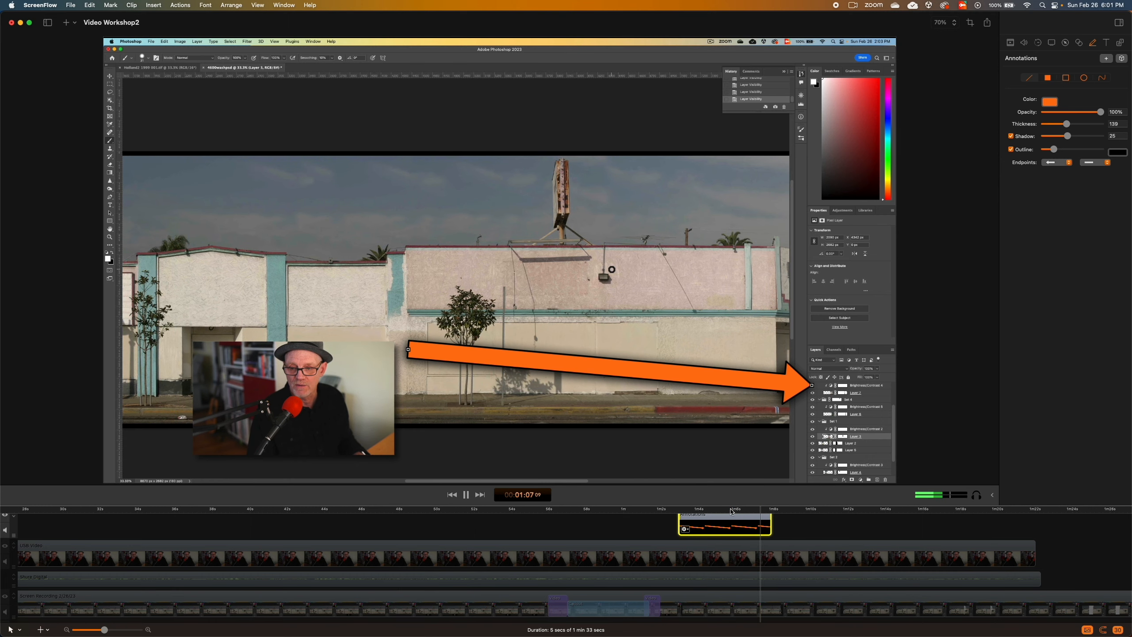
key(space)
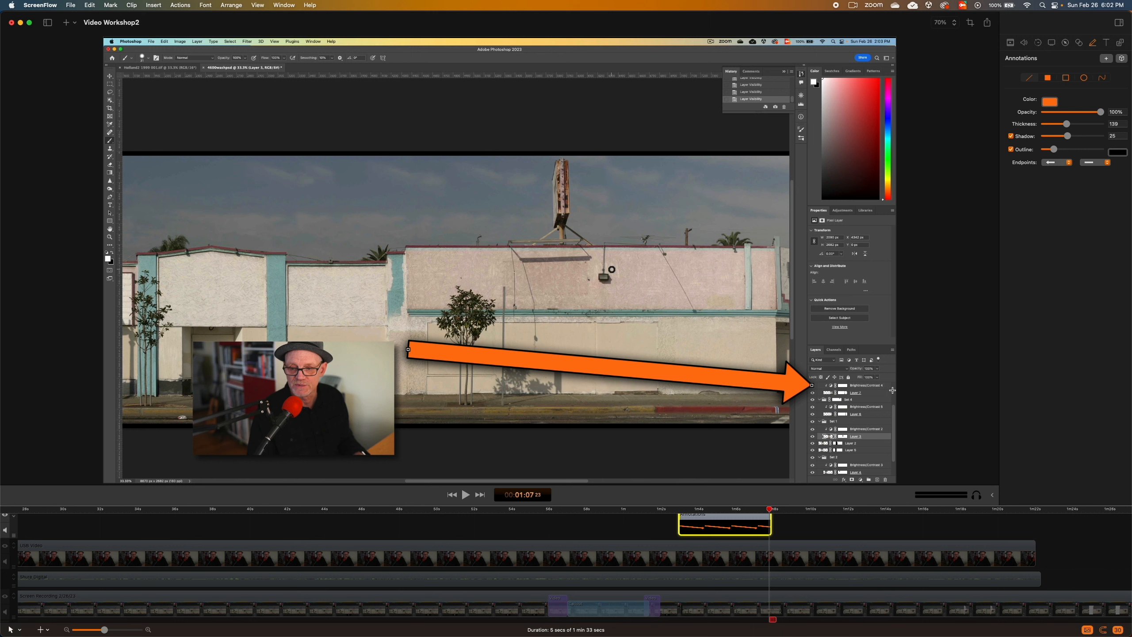
click(772, 511)
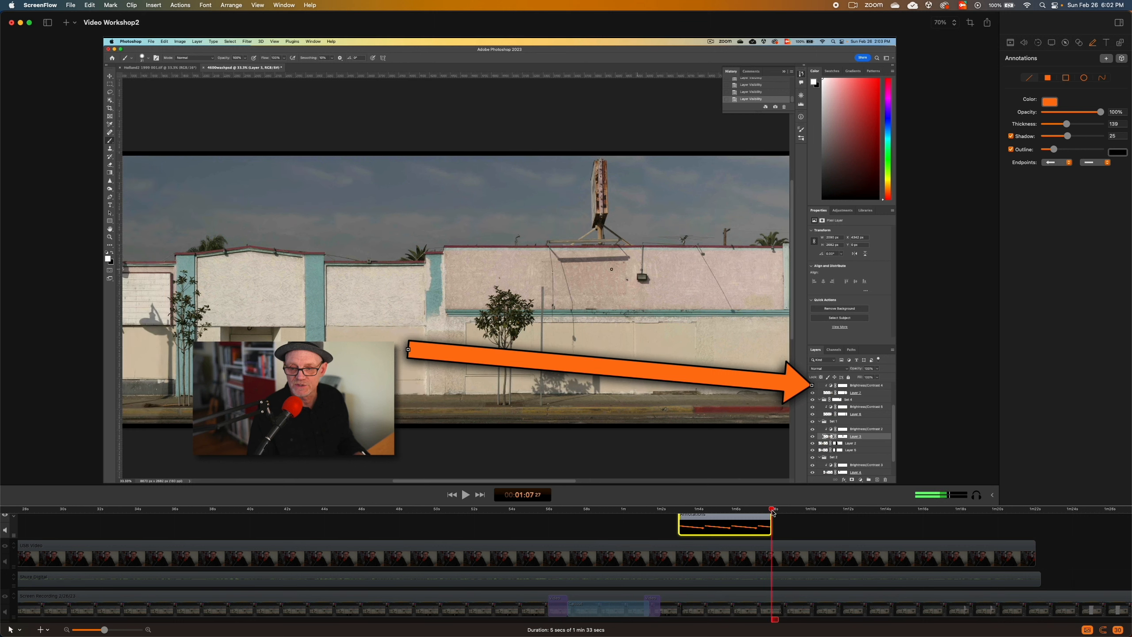
click(766, 512)
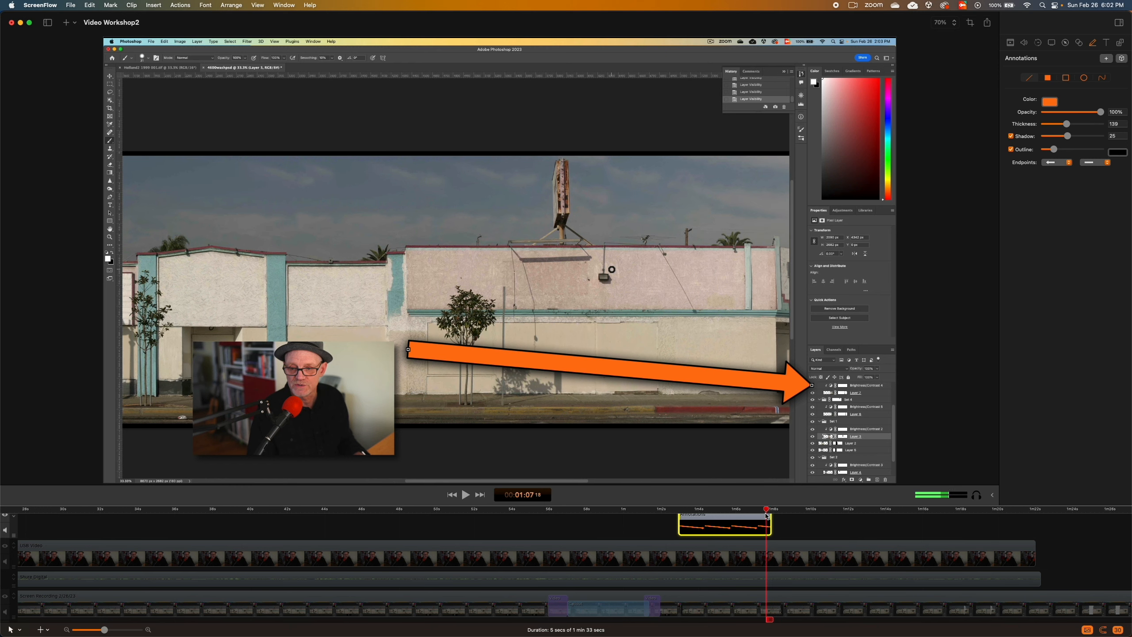
Raise the volume of the Shure Digital audio clip to 126% and play the recording past 1:07 to check the level
click(772, 511)
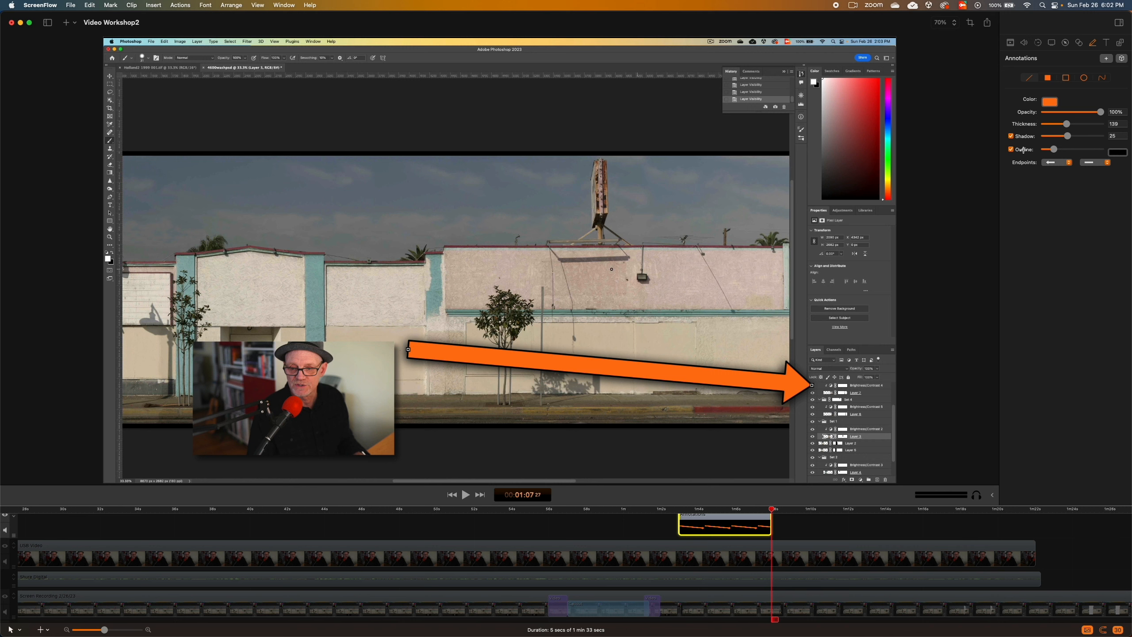
scroll(898, 549, down, 2)
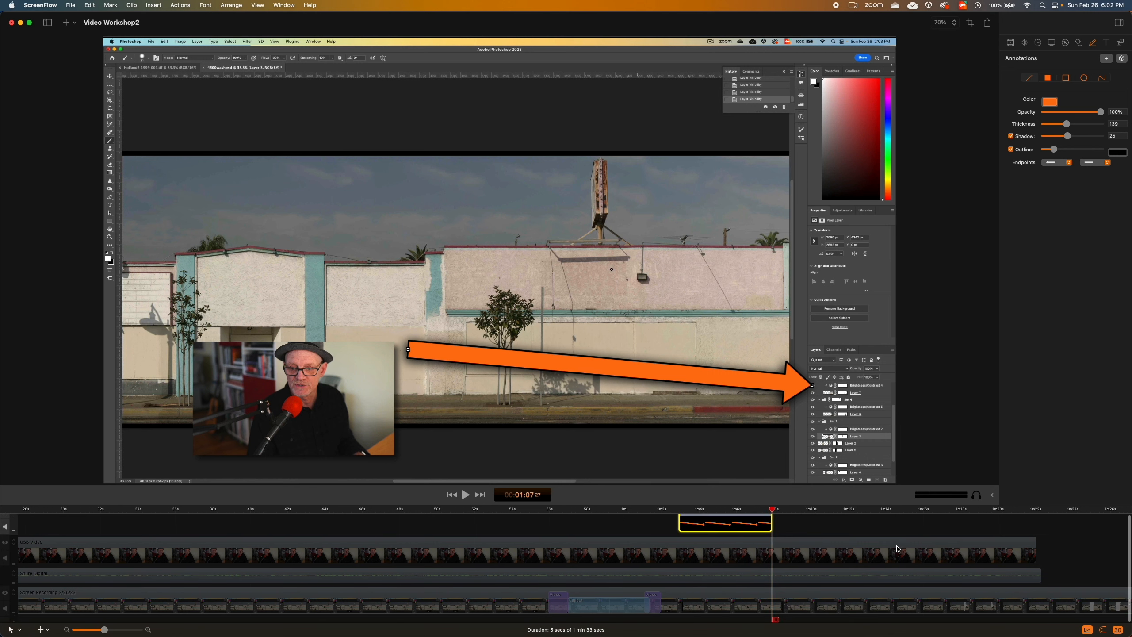
click(808, 581)
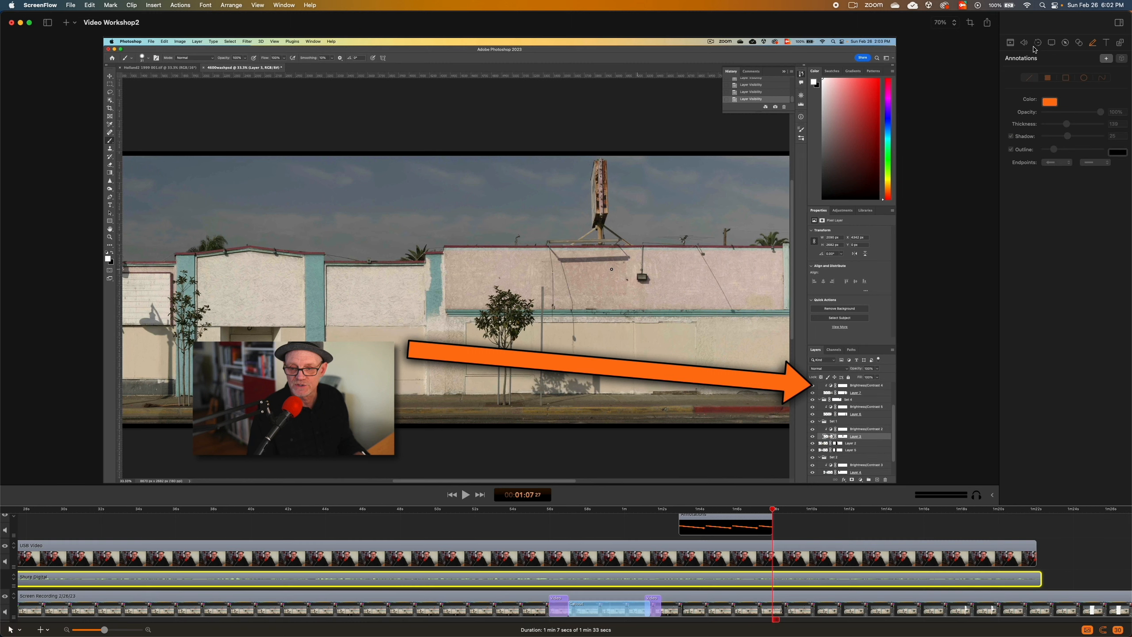
click(1027, 46)
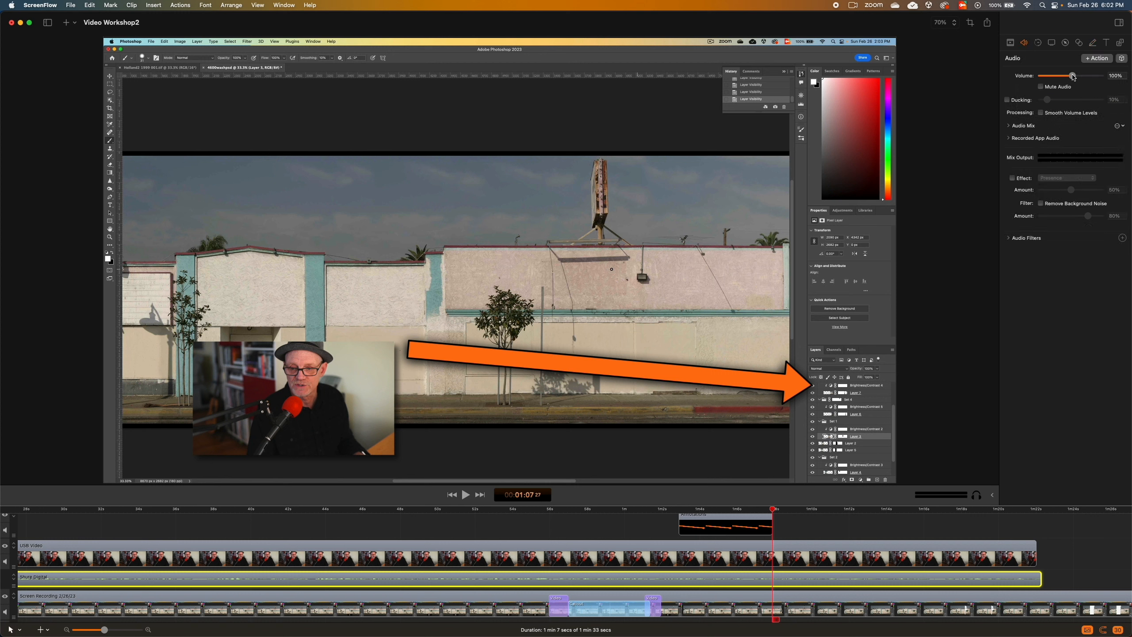
drag(1072, 76, 1078, 77)
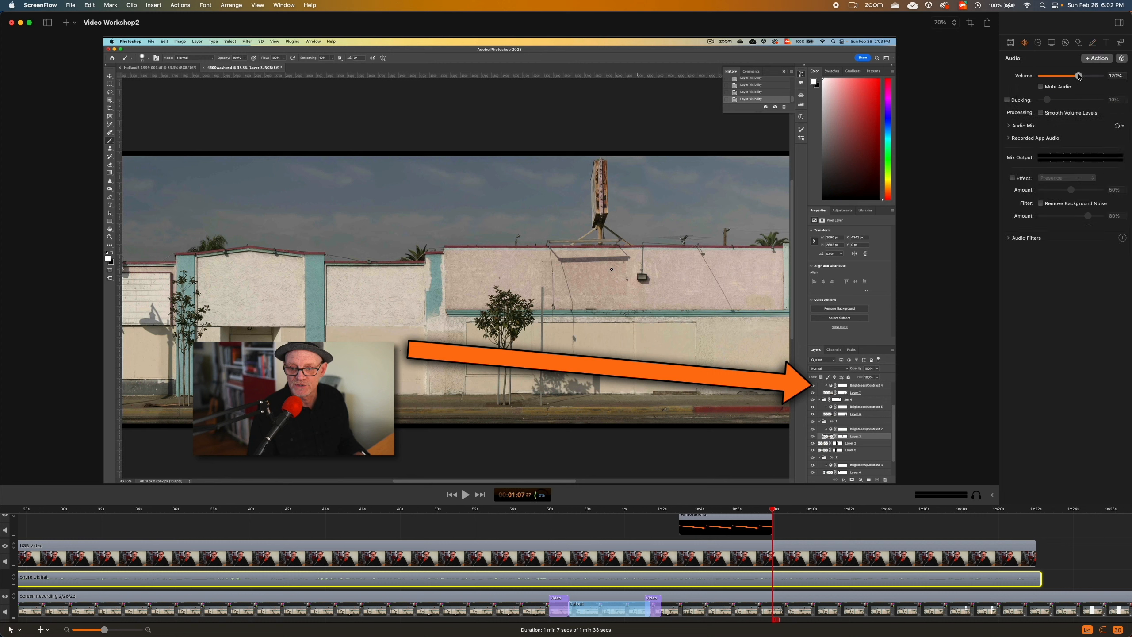
click(819, 507)
key(space)
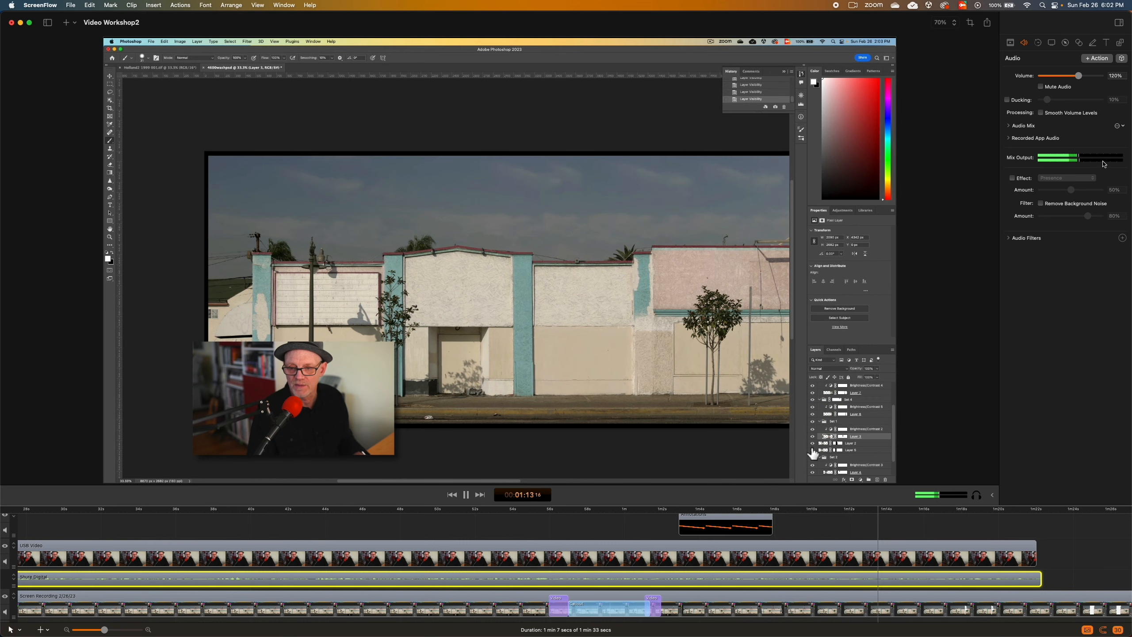
drag(1079, 75, 1080, 75)
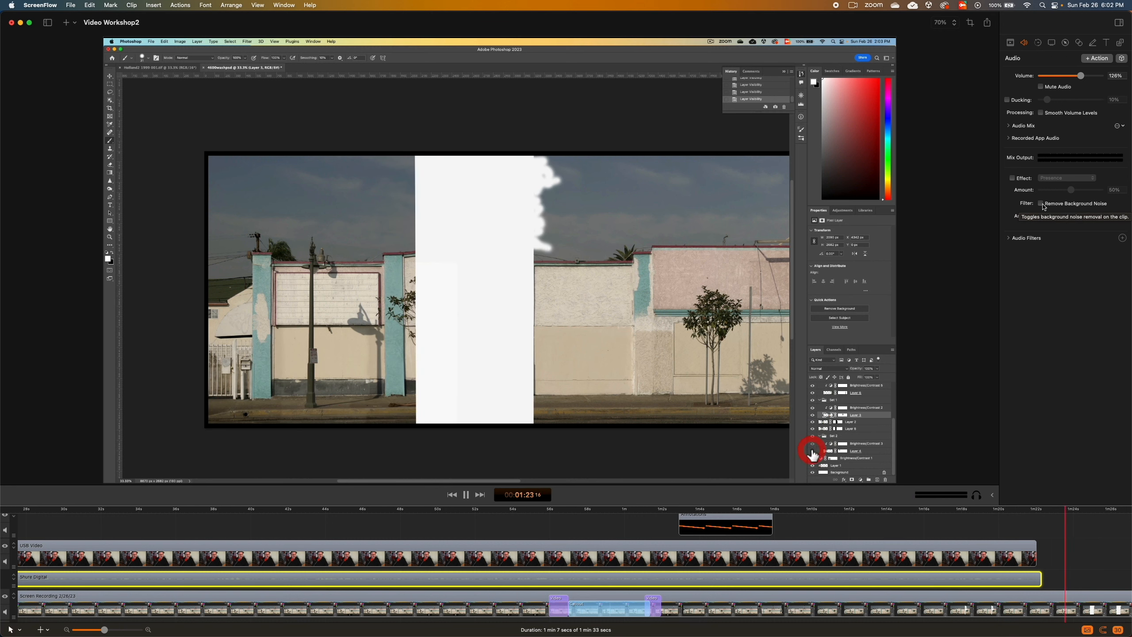
key(space)
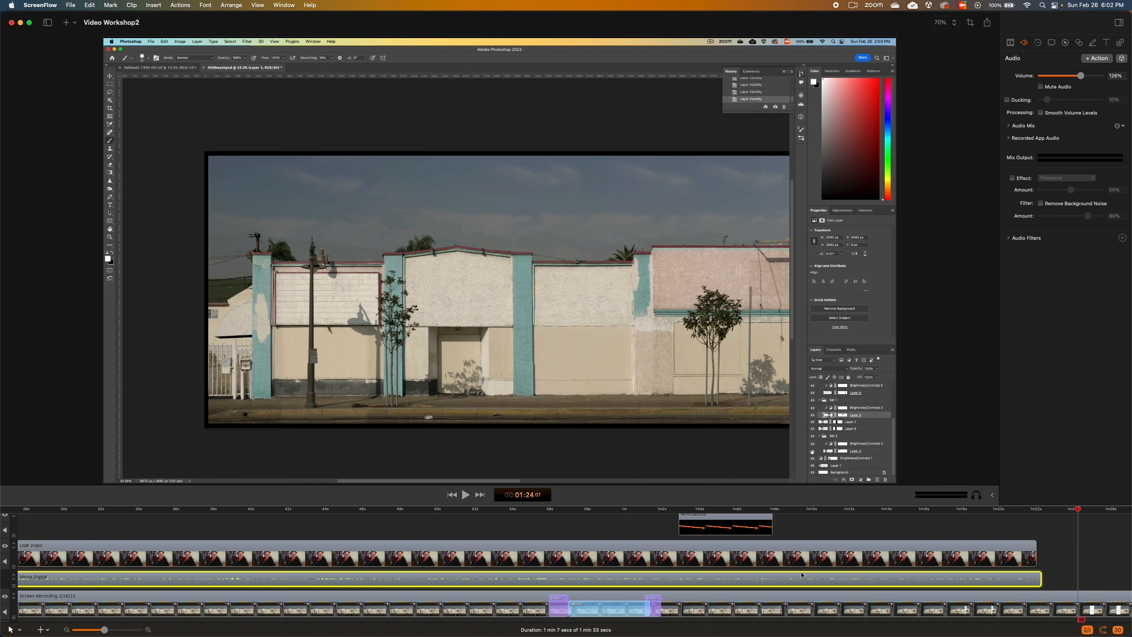
Review the export settings with the resolution set to 2560 x 1440 - 100% of original, and cancel the export
click(70, 5)
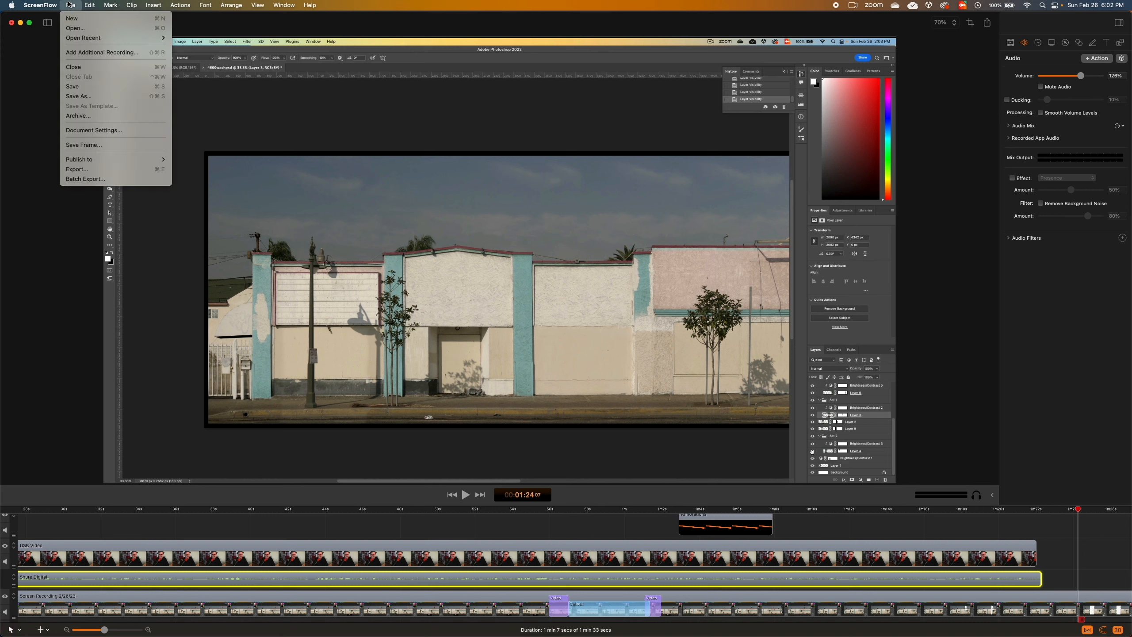
click(122, 174)
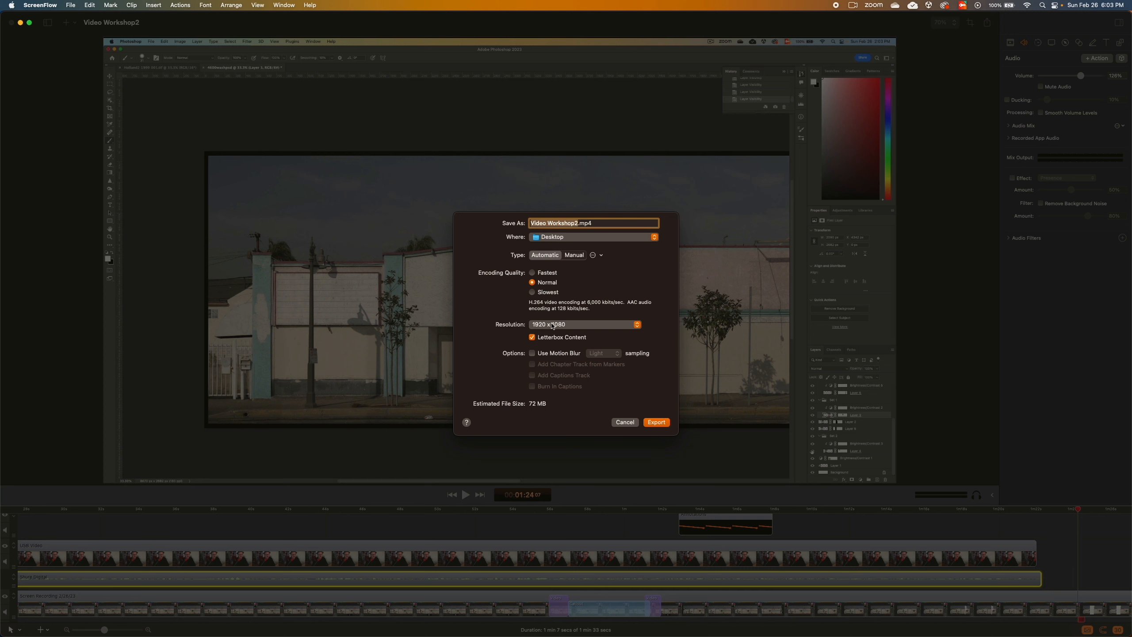
click(562, 324)
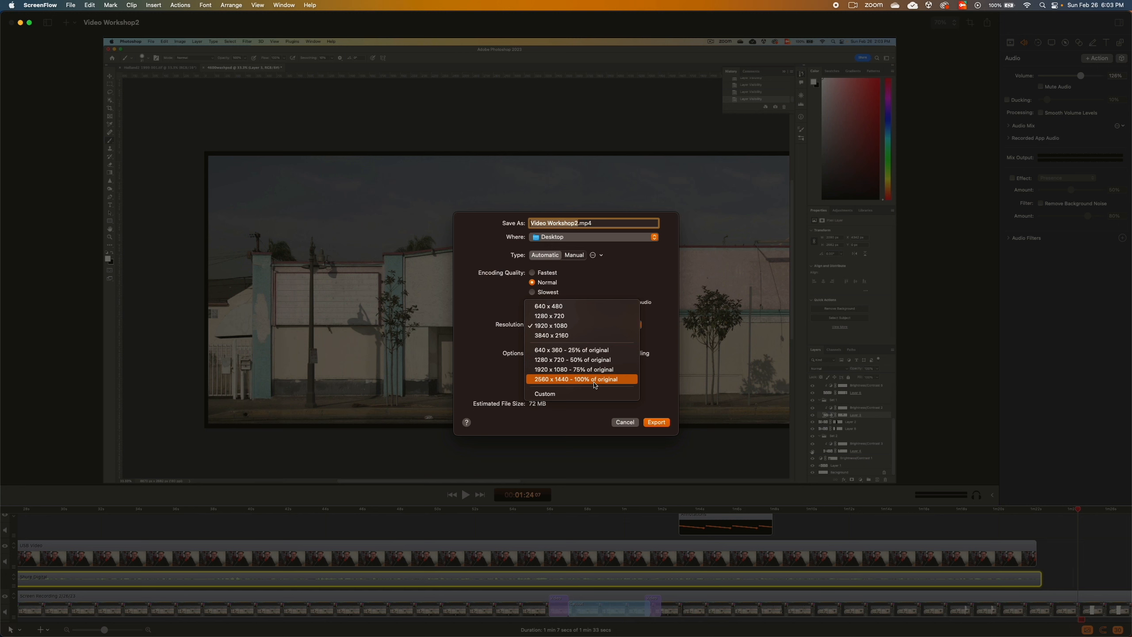
click(595, 383)
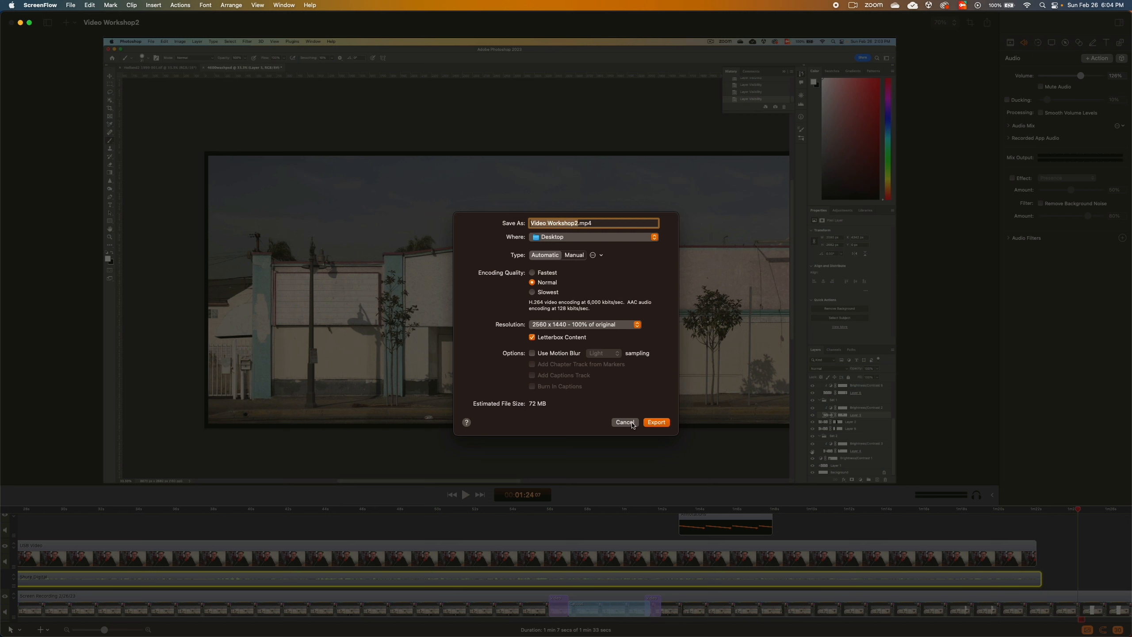
click(632, 423)
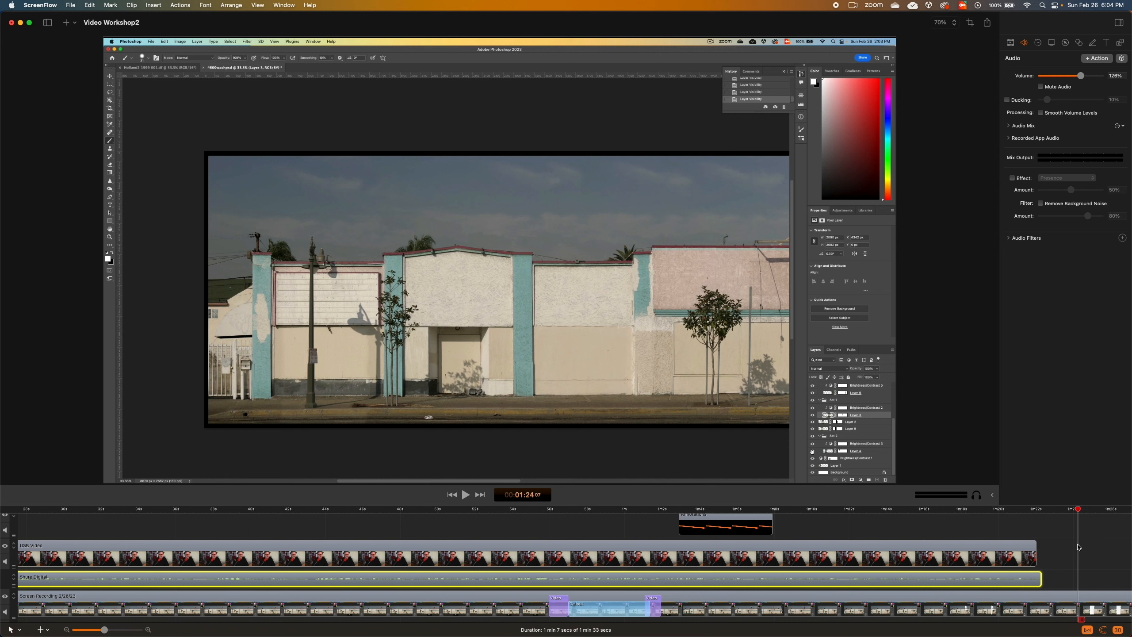
scroll(1087, 552, right, 5)
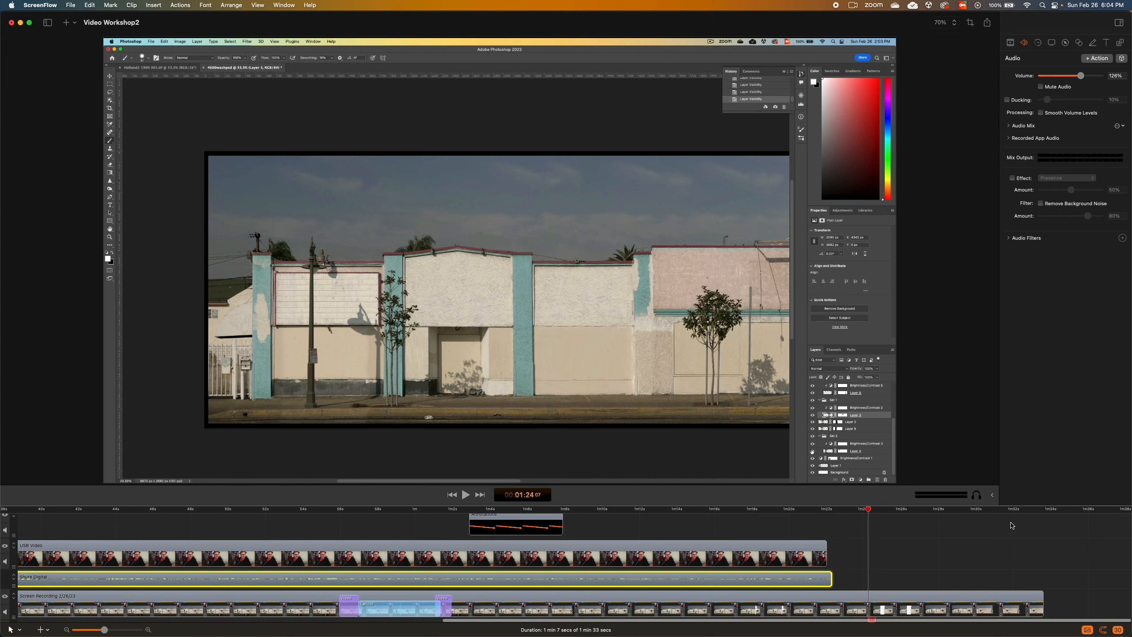